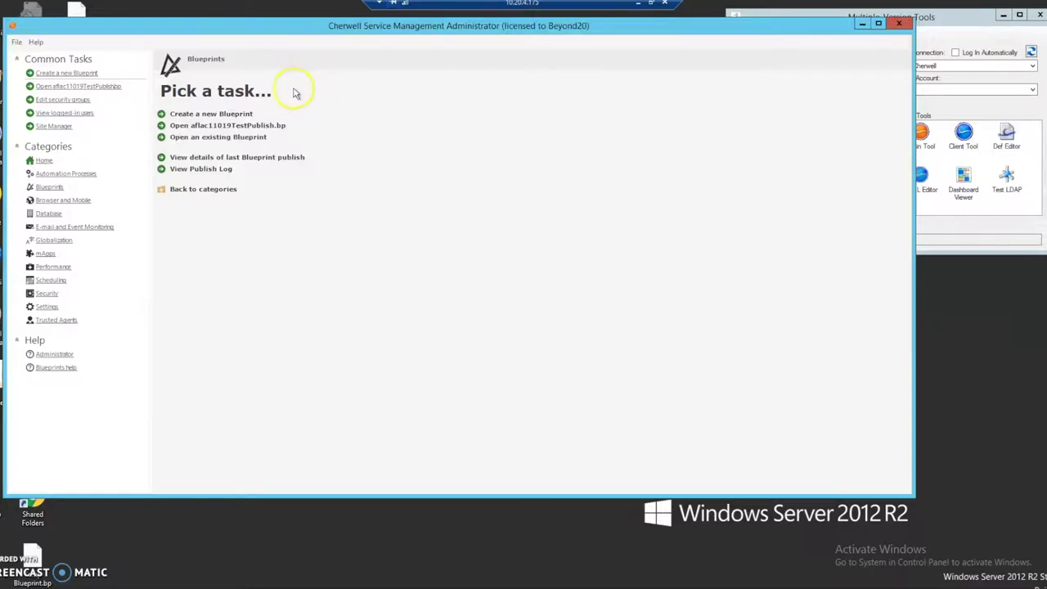
Create a new blueprint.
click(233, 115)
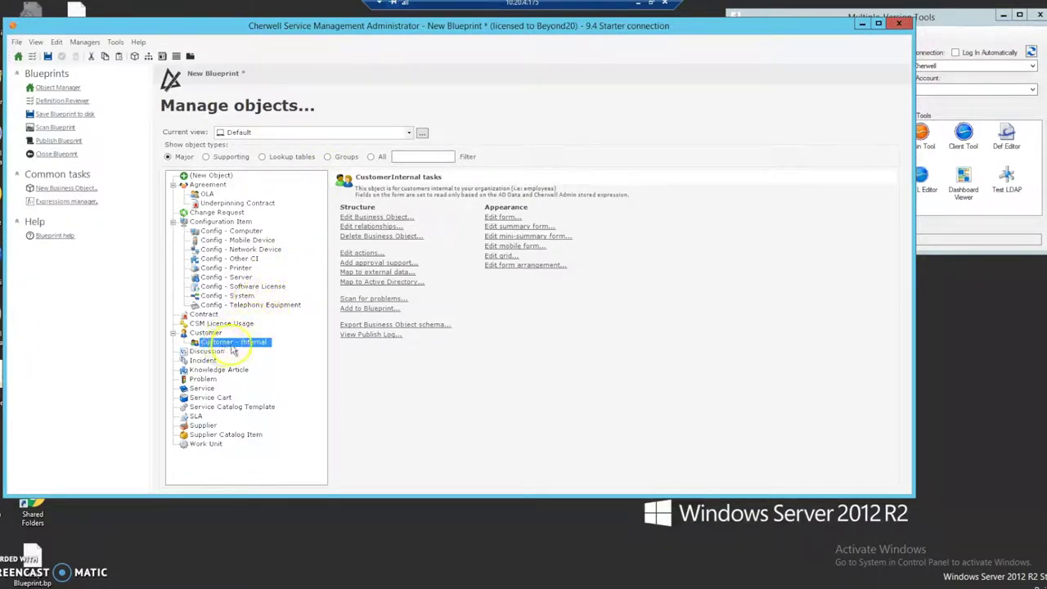
Add a Logical field named Dev Email Enabled to Customer - Internal and apply the change.
click(394, 218)
drag(904, 207, 901, 433)
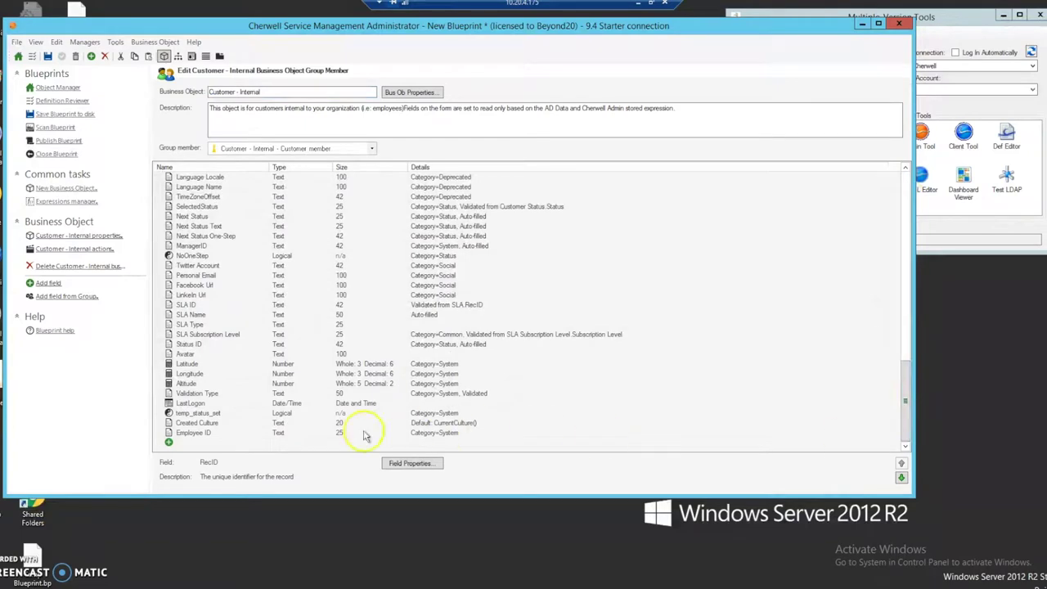
click(176, 442)
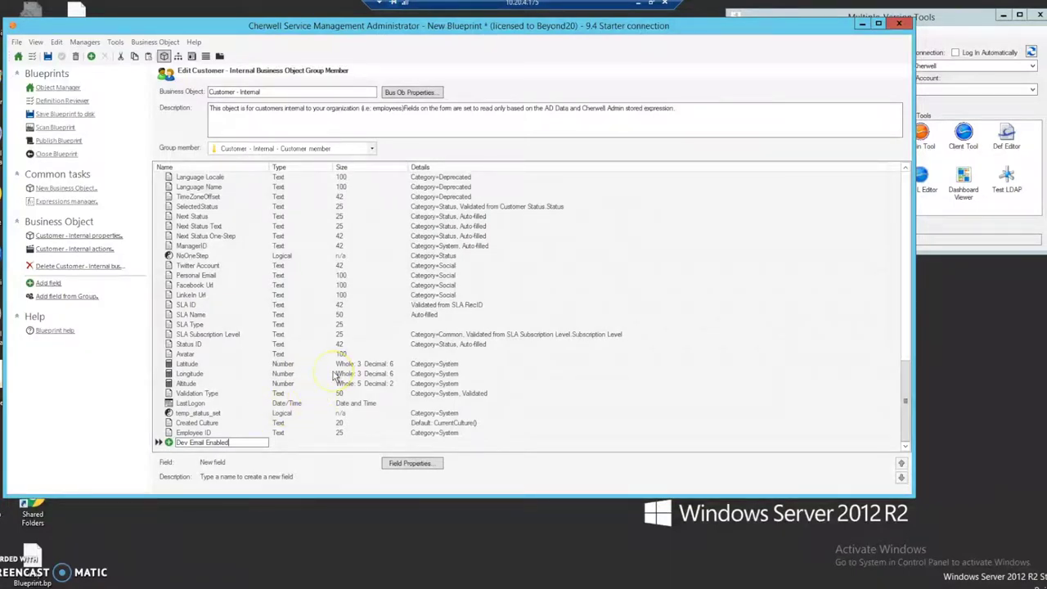
key(Tab)
key(Return)
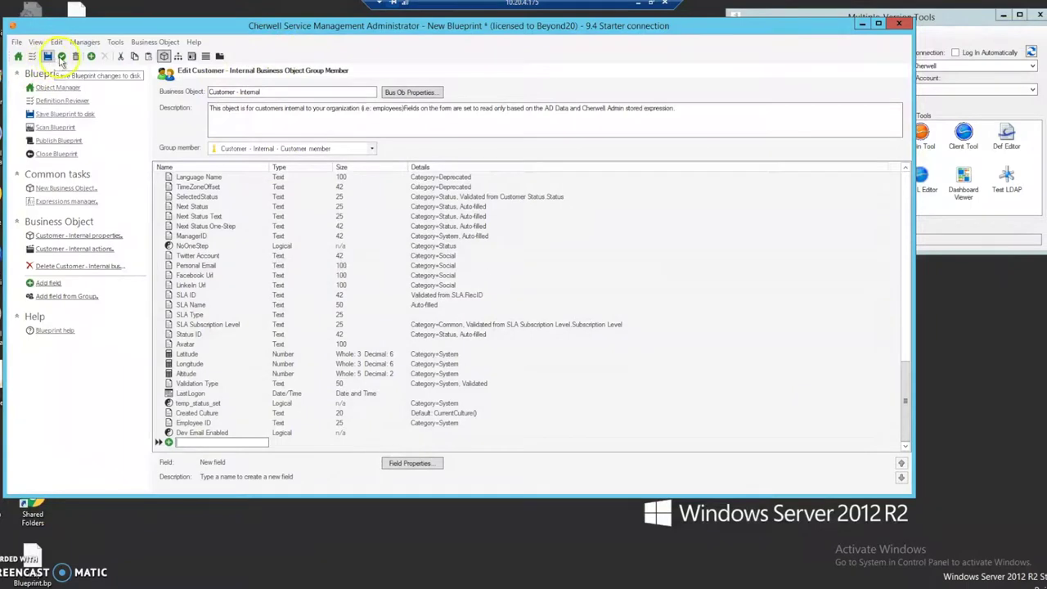
click(61, 57)
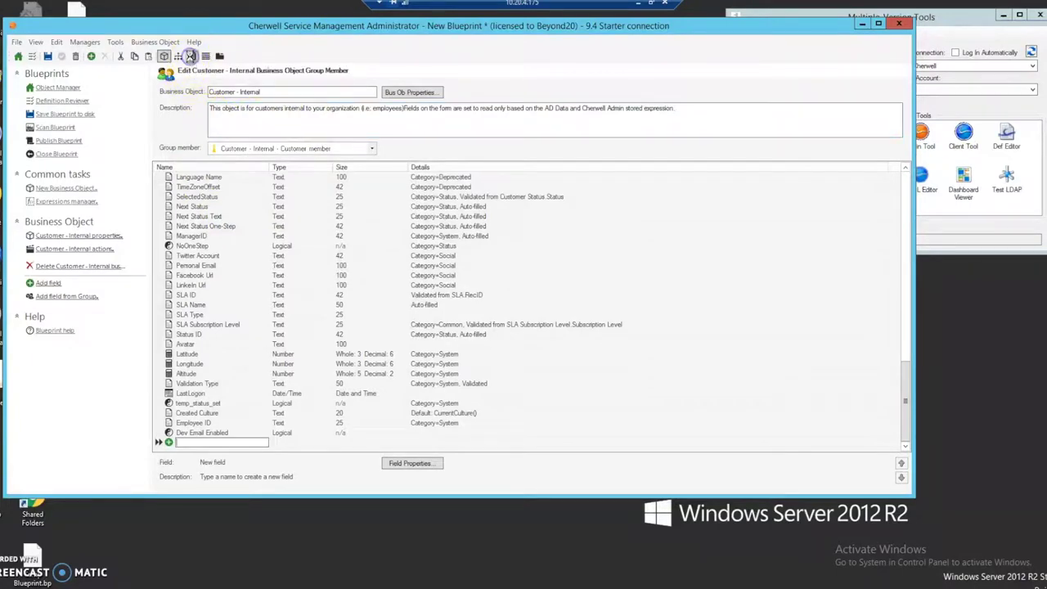
Place Dev Email Enabled on the Employee form beside the image and align it with Set Image.
click(190, 57)
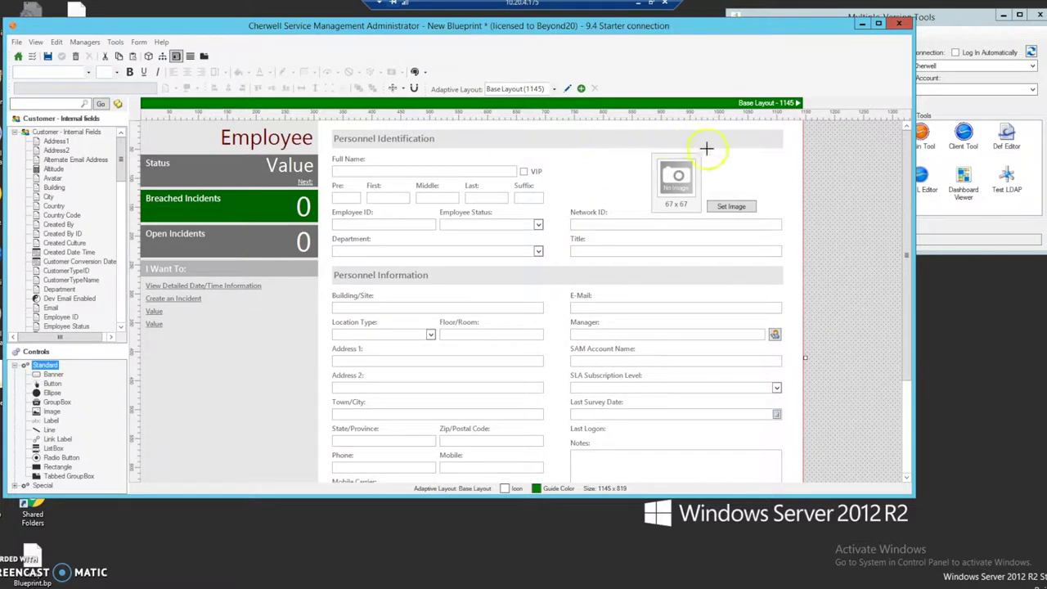
drag(67, 301, 714, 159)
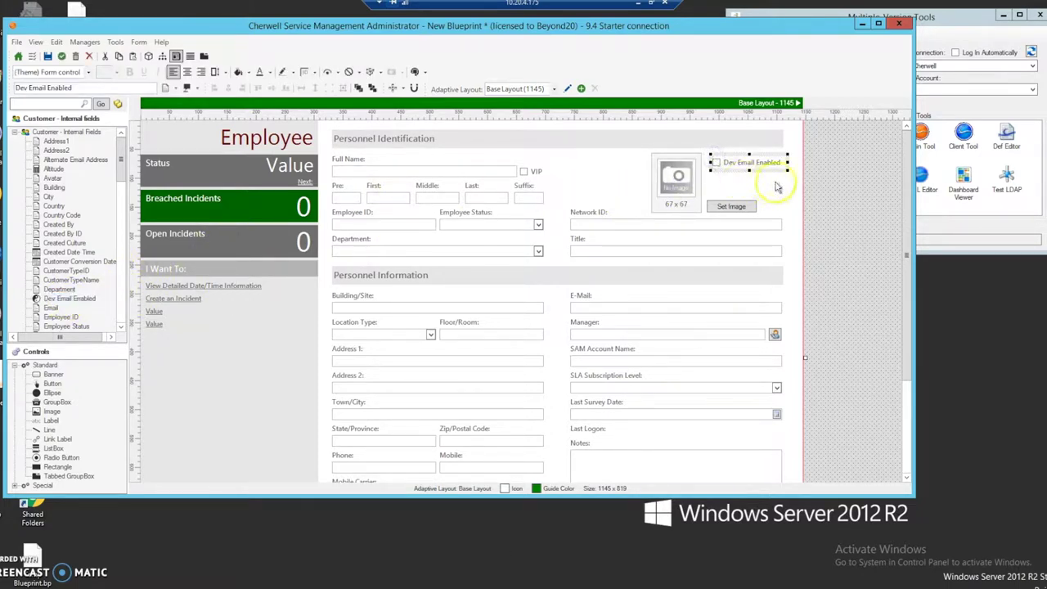
click(753, 166)
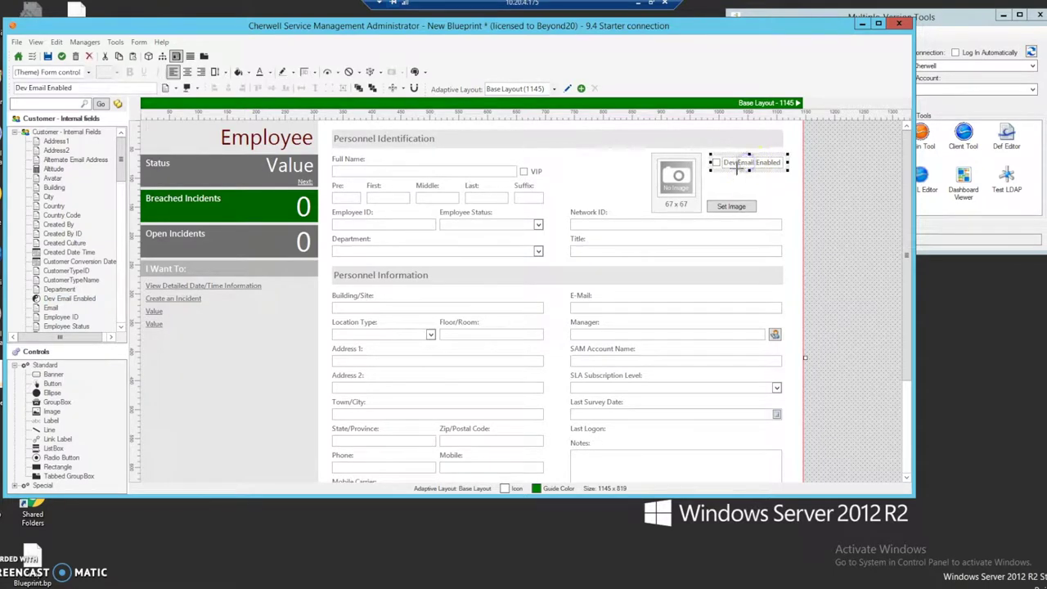
ctrl+click(711, 204)
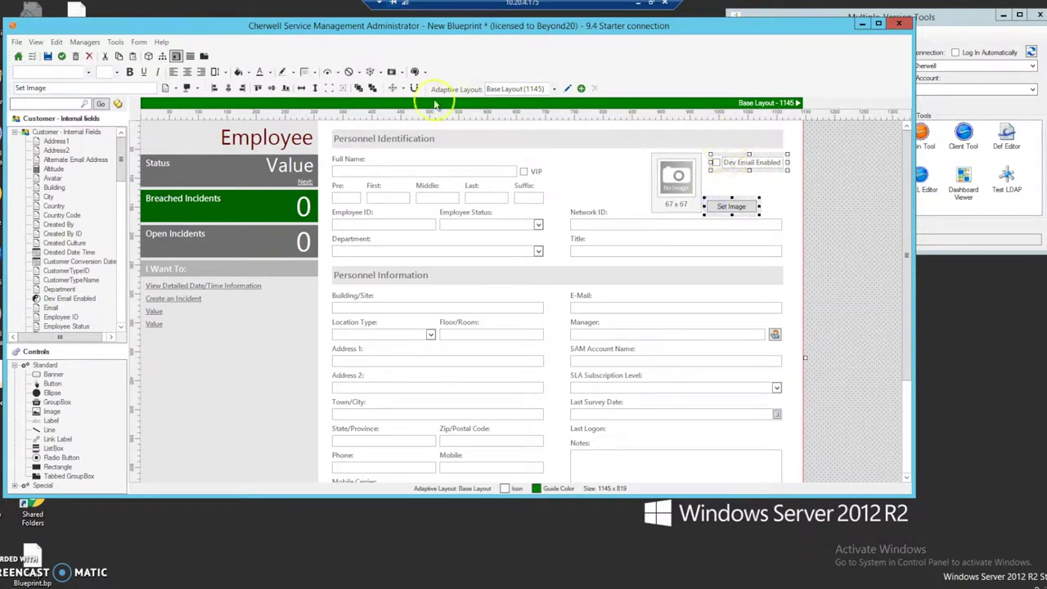
click(211, 90)
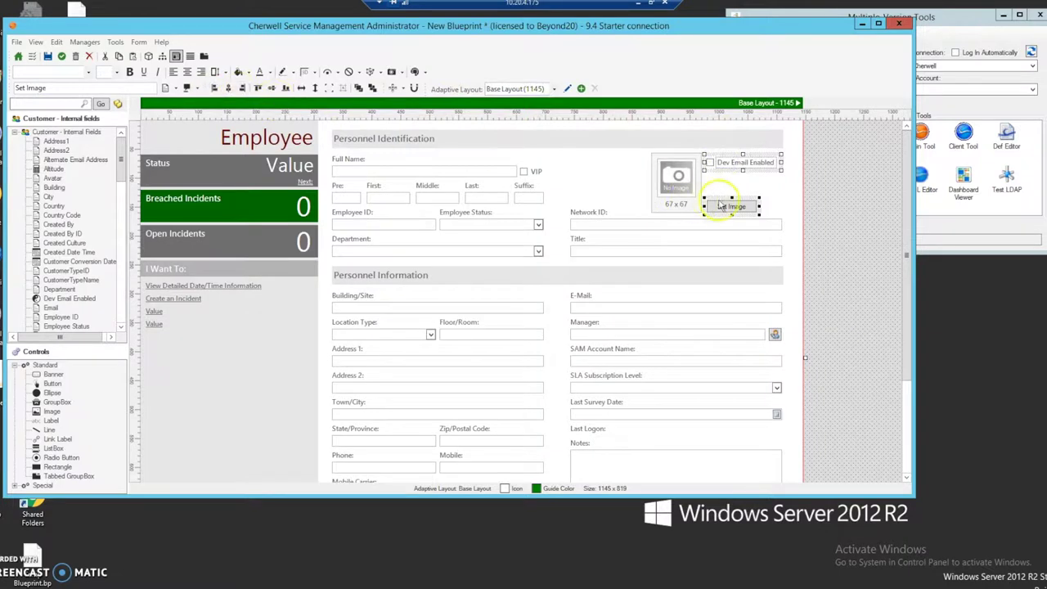
click(785, 186)
drag(785, 191, 683, 158)
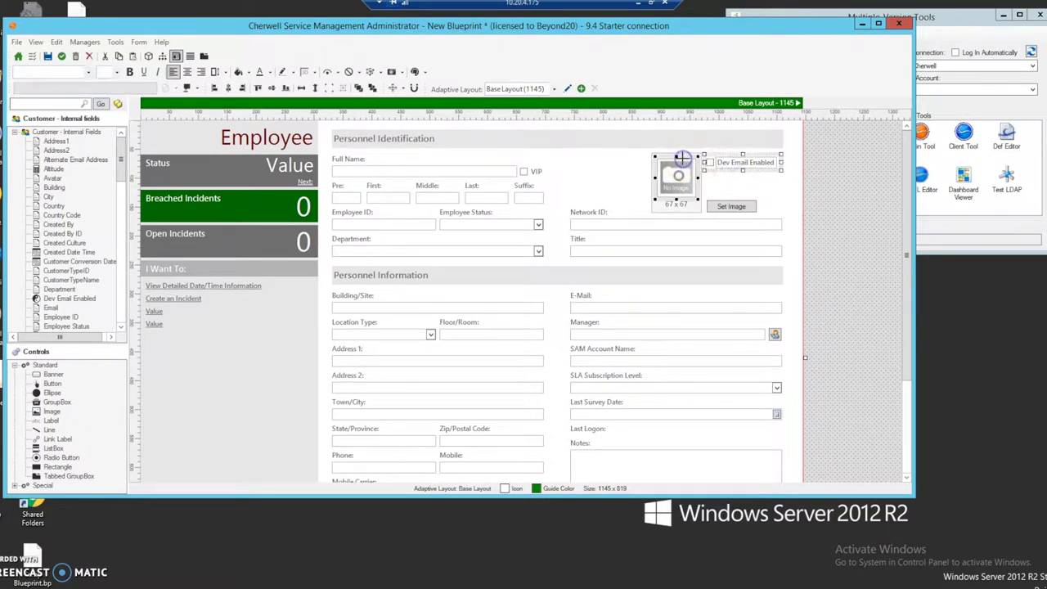
Top-align the Dev Email Enabled checkbox with the image placeholder and apply the form changes.
click(711, 164)
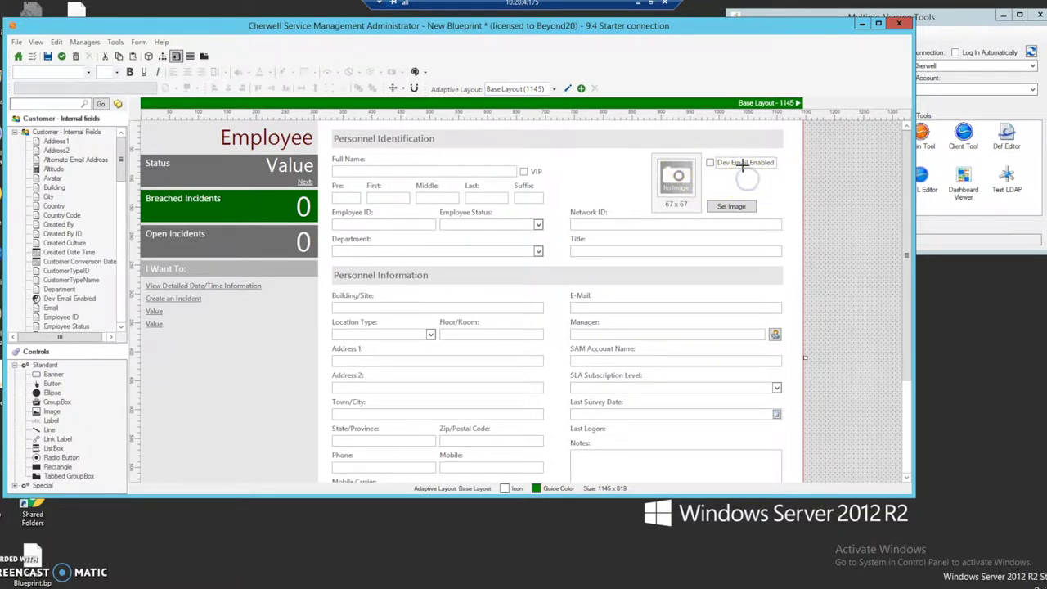
click(660, 205)
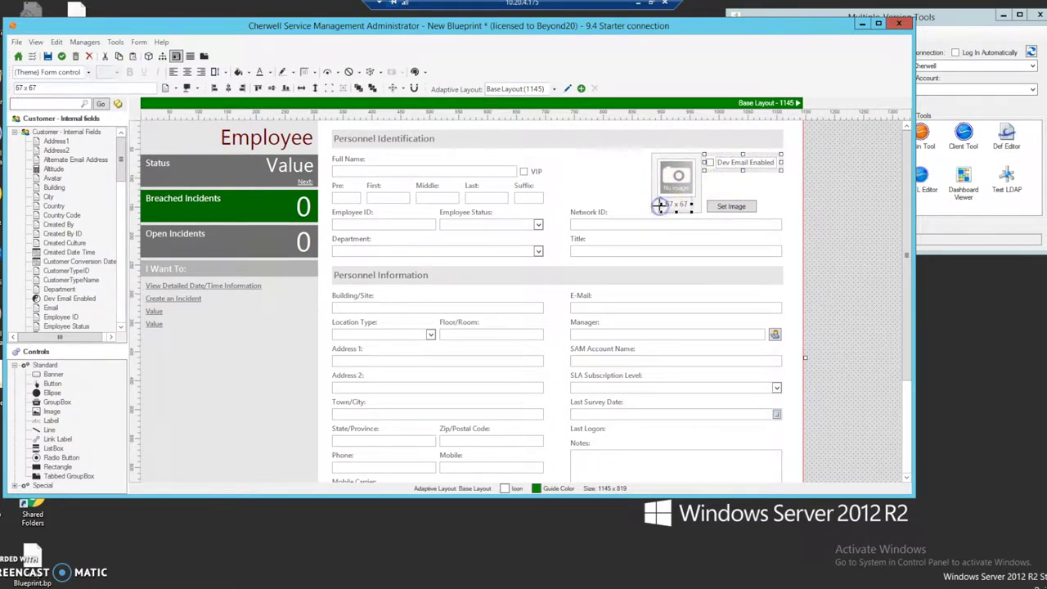
click(752, 162)
click(701, 154)
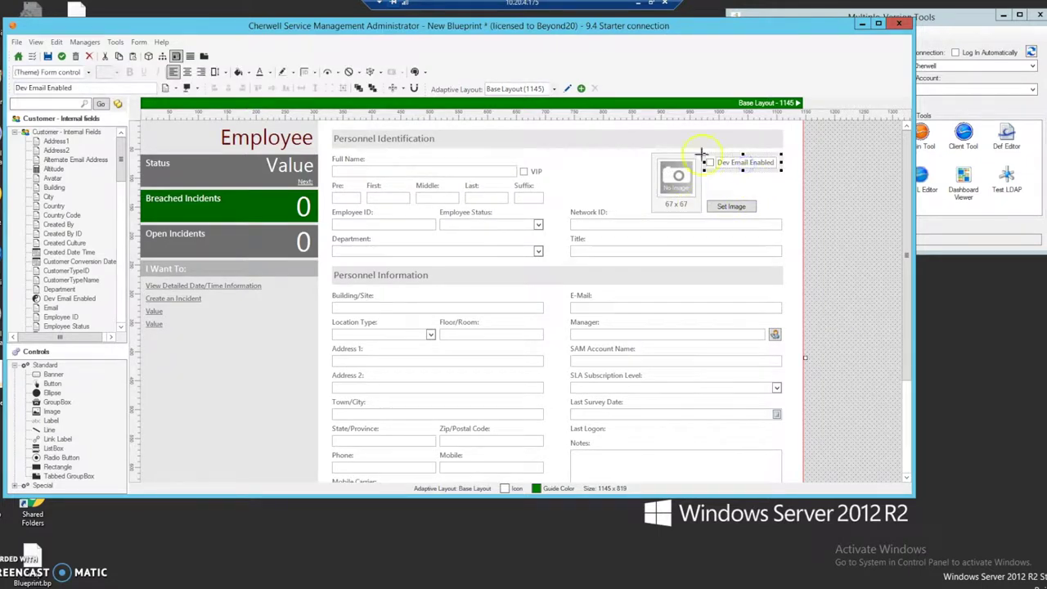
ctrl+click(652, 153)
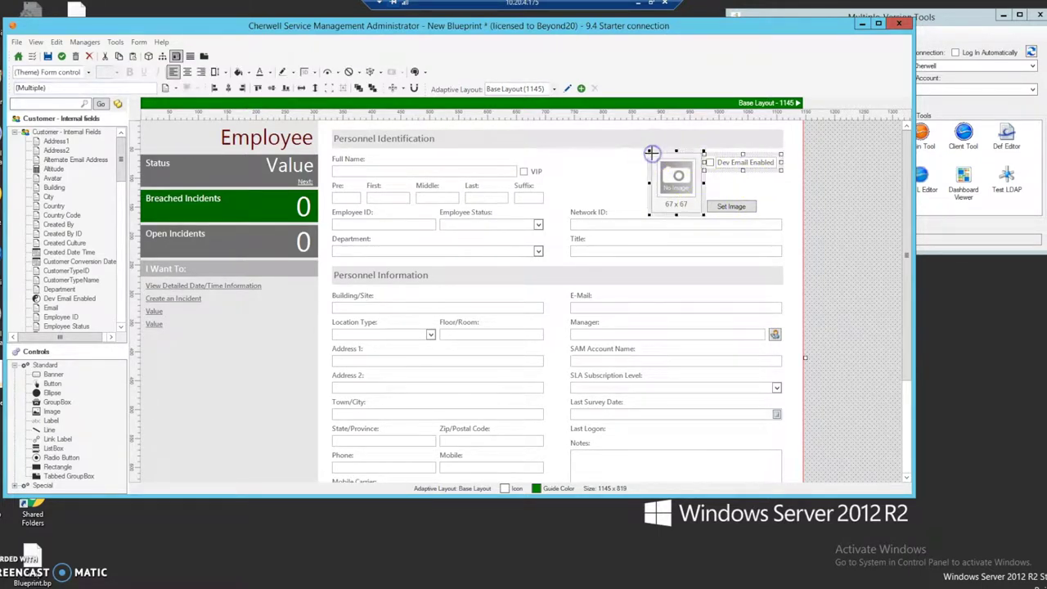
click(263, 90)
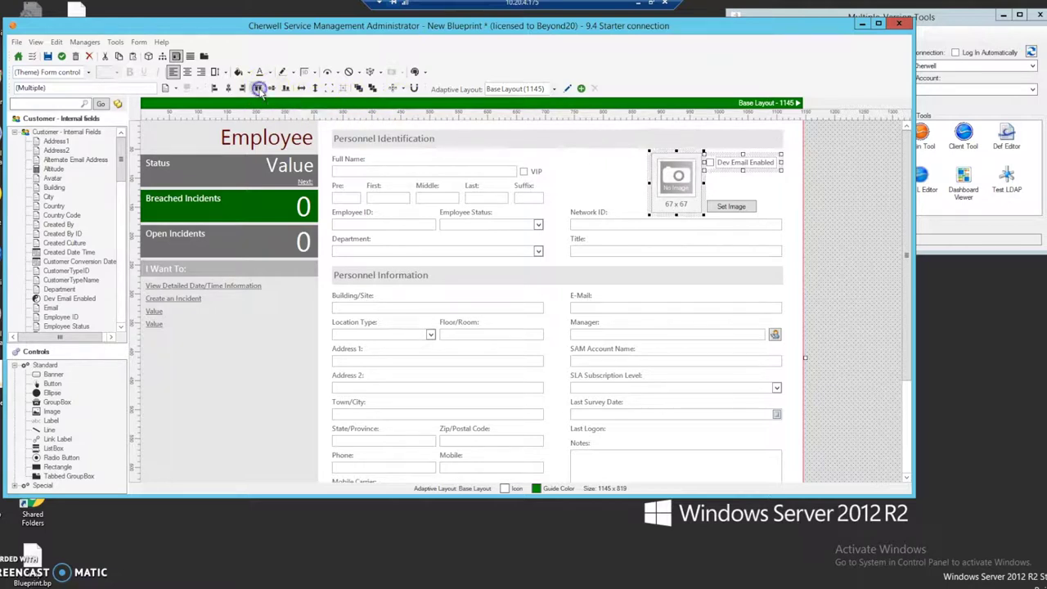
click(728, 184)
click(59, 61)
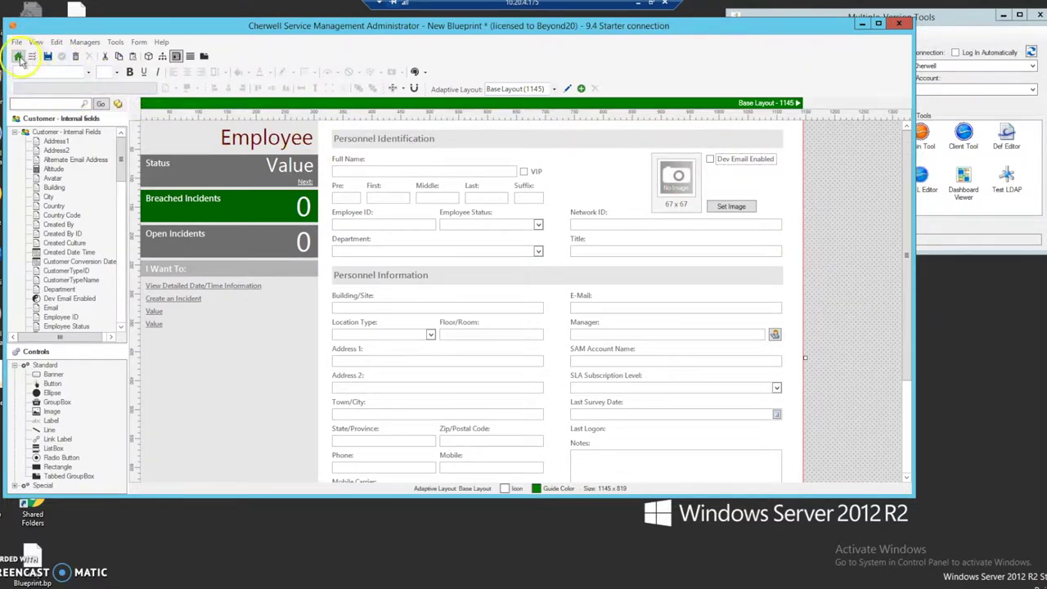
Add a Logical field named Dev Email Enabled to the UserInfo lookup table.
click(18, 57)
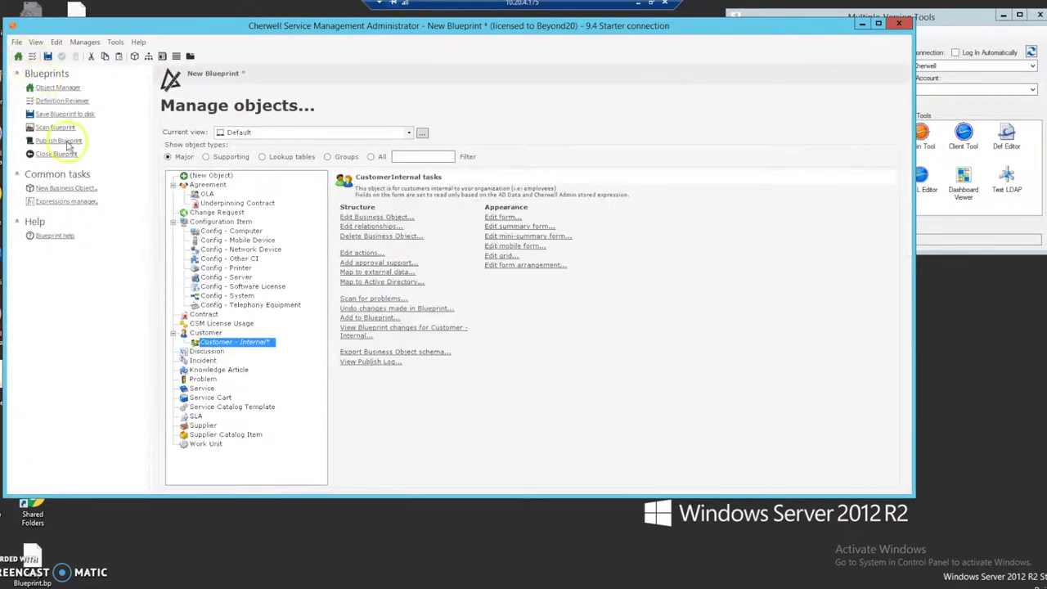
click(277, 158)
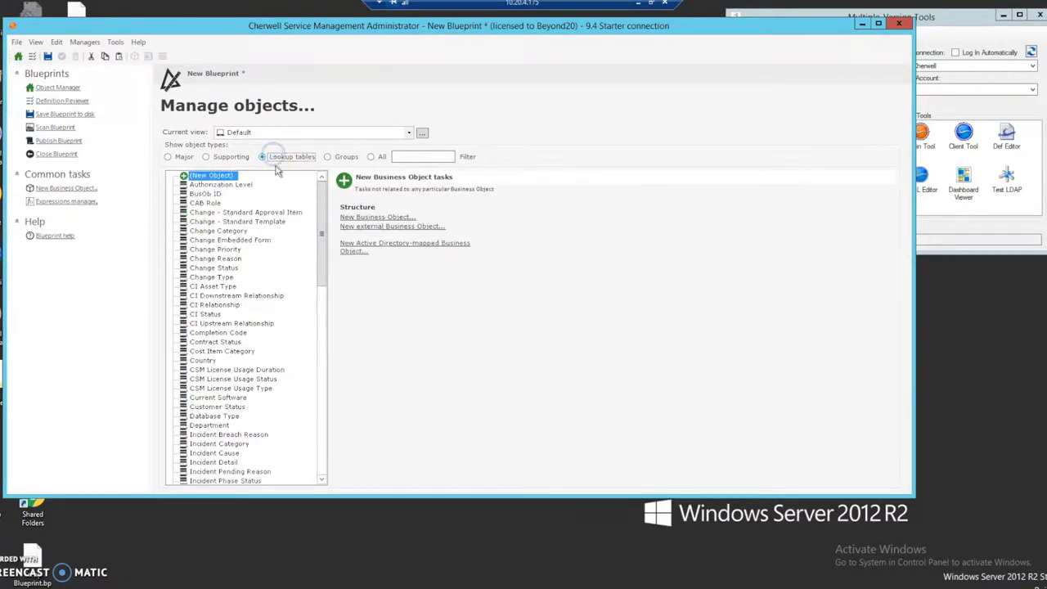
drag(334, 298, 327, 475)
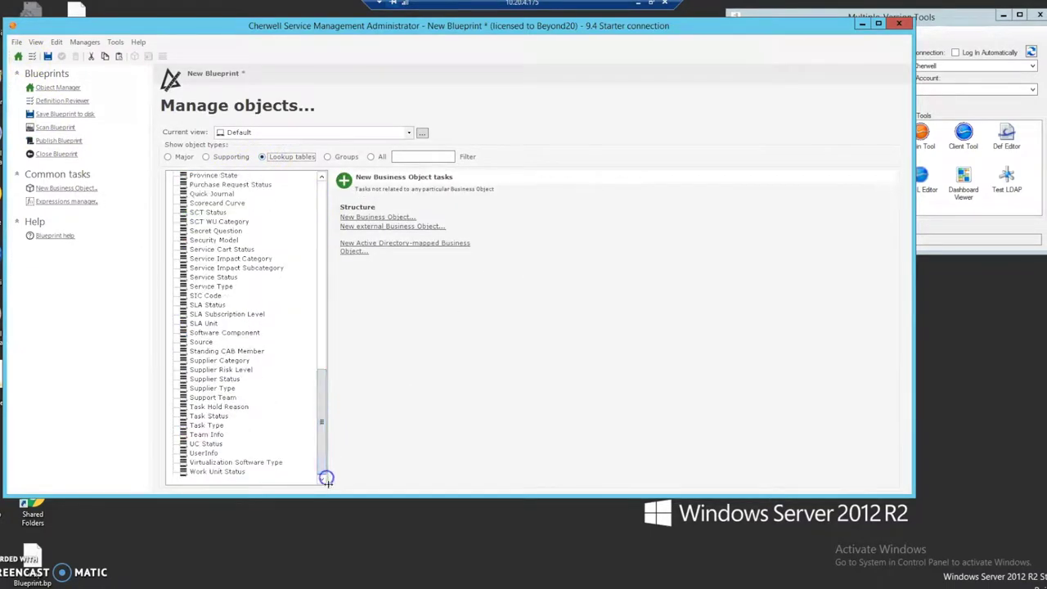
click(205, 454)
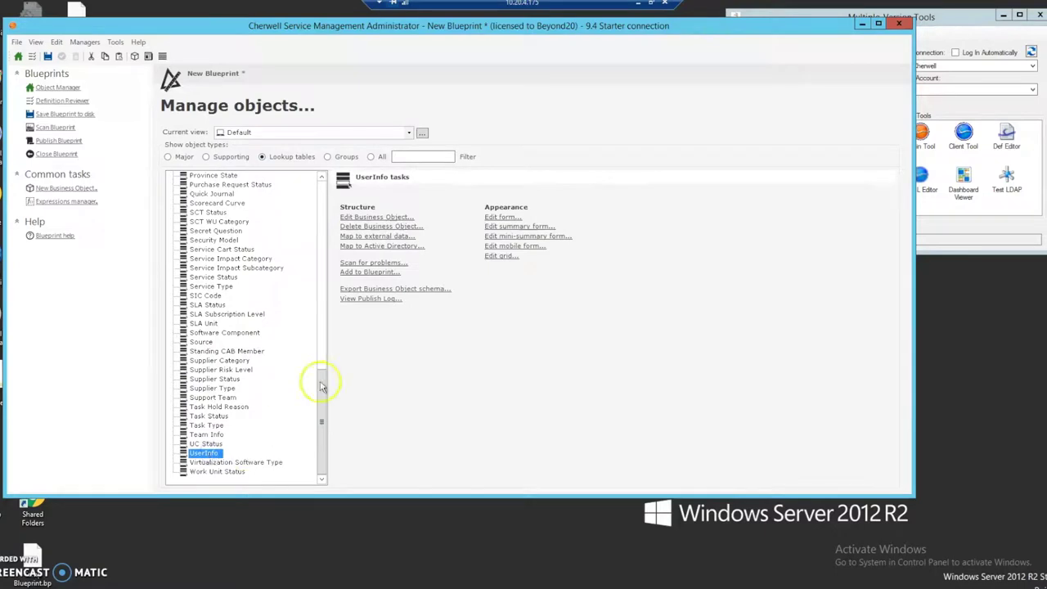
click(389, 217)
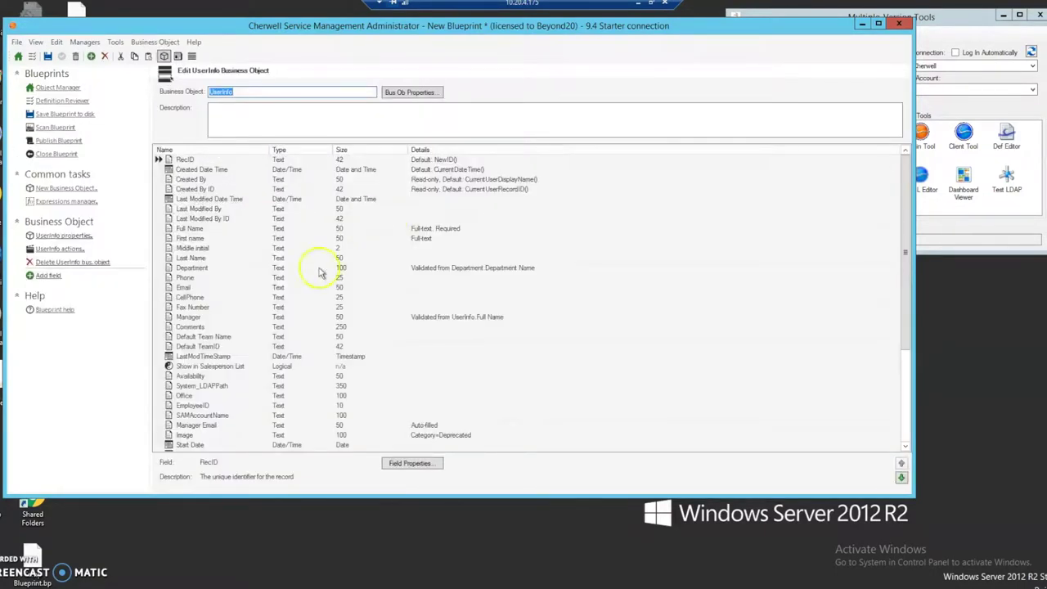
click(906, 421)
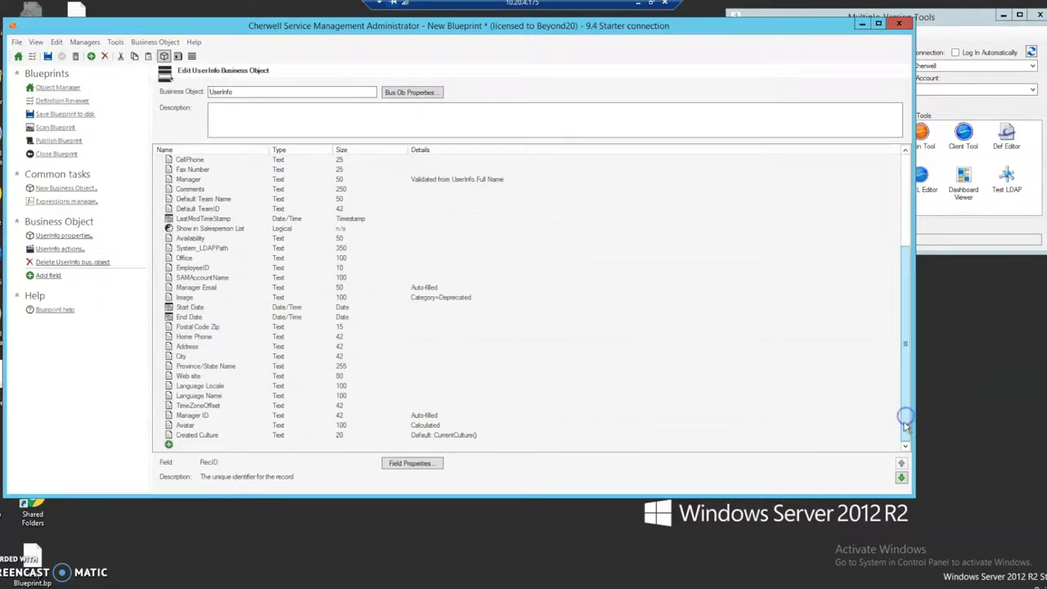
click(169, 444)
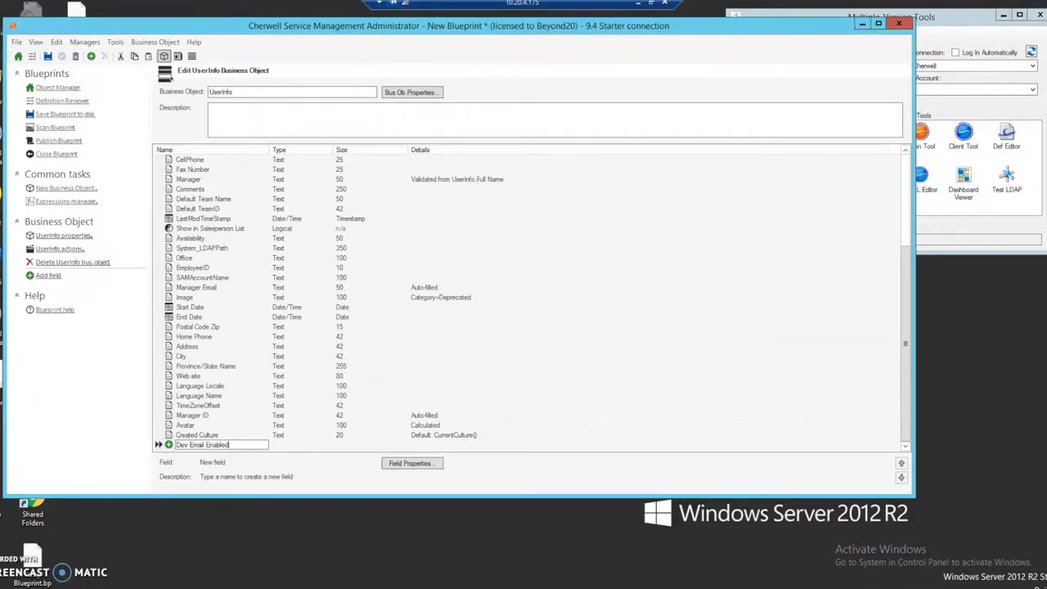
key(Tab)
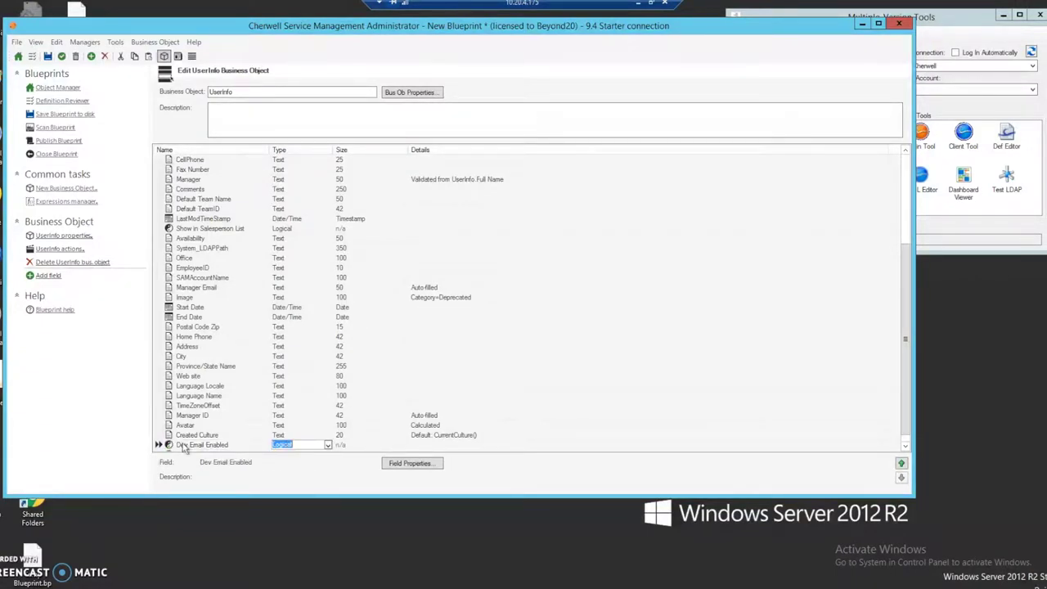
key(Return)
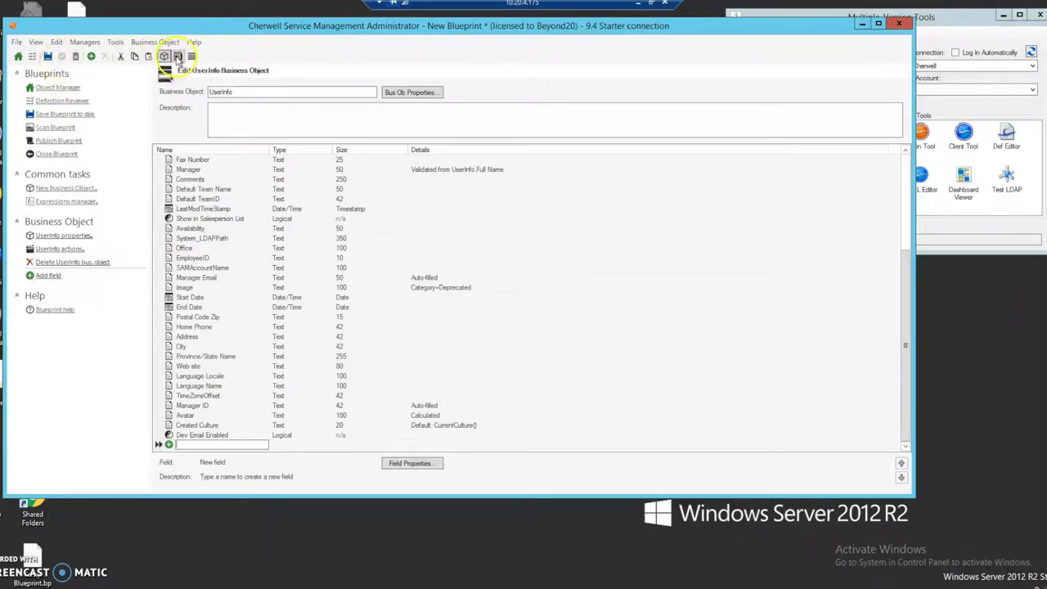
Place the Dev Email Enabled field at the top of the UserInfo form's User Details section.
click(175, 56)
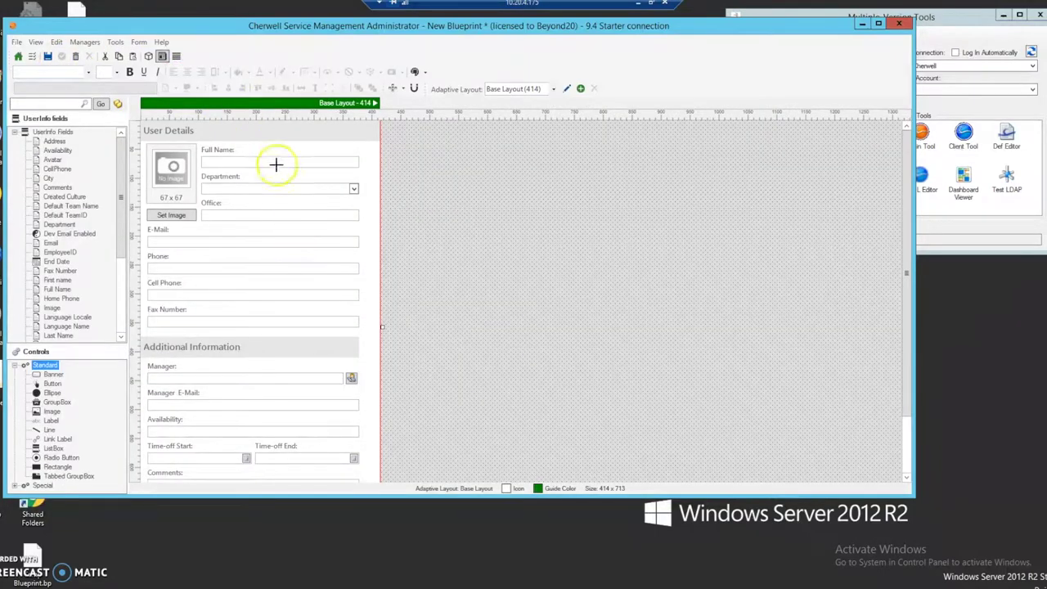
click(54, 235)
drag(116, 230, 273, 130)
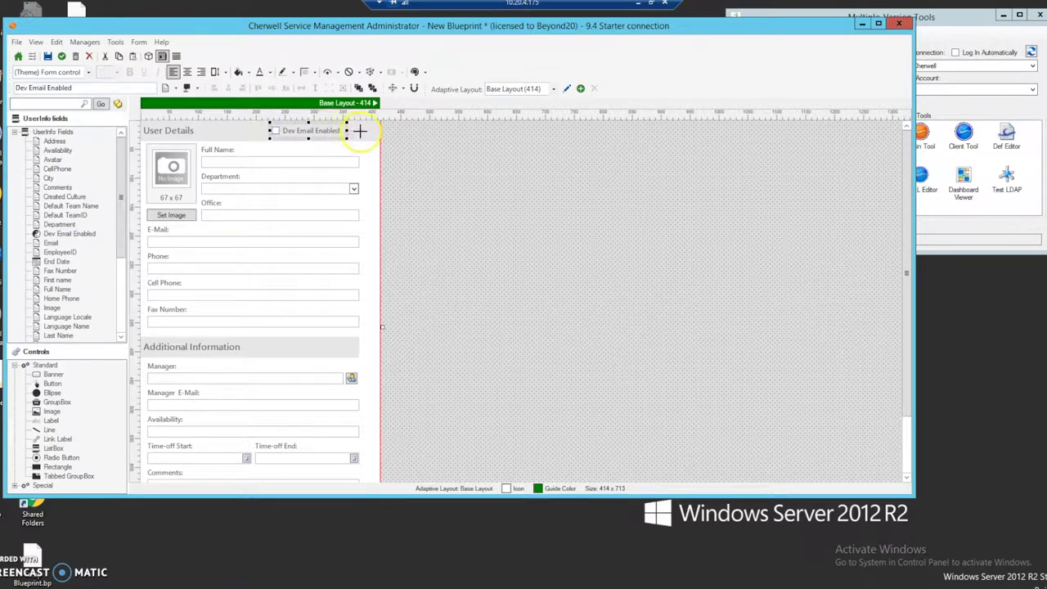
Right-align the Dev Email Enabled checkbox with the Full Name box.
click(360, 133)
click(315, 131)
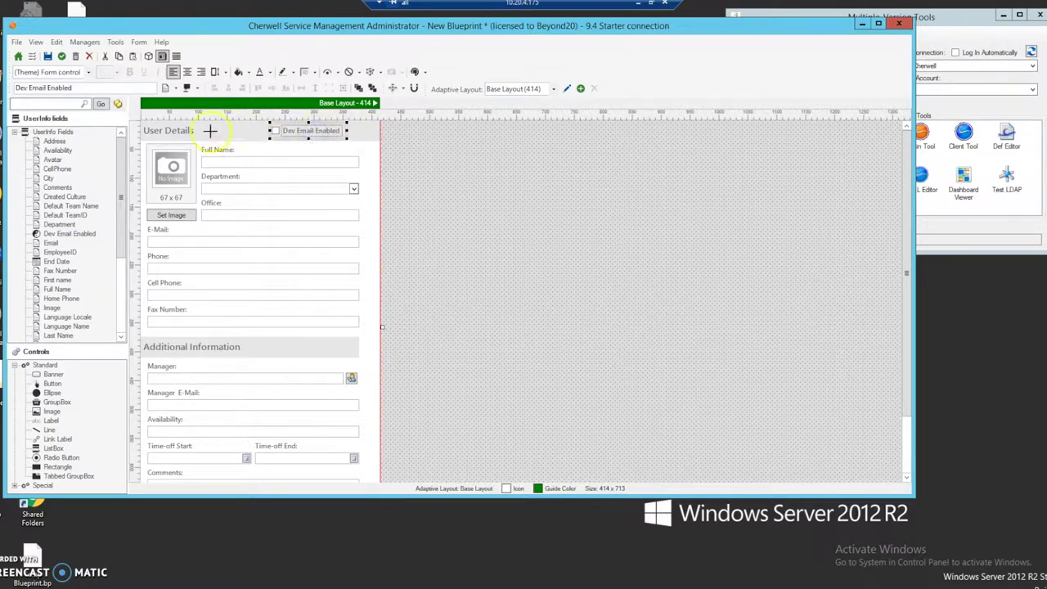
ctrl+click(175, 136)
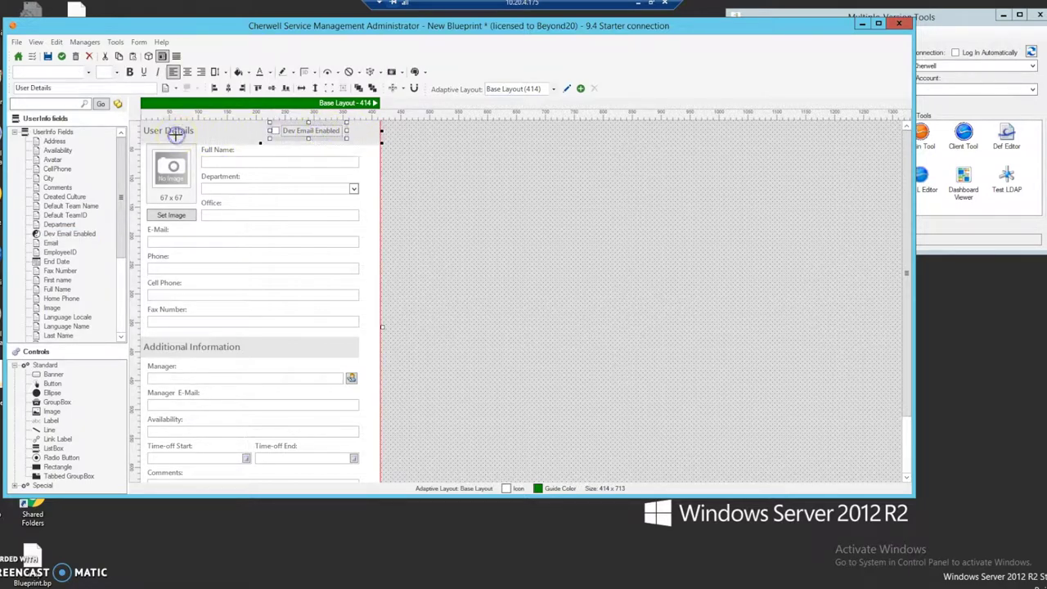
click(370, 160)
click(313, 131)
ctrl+click(182, 131)
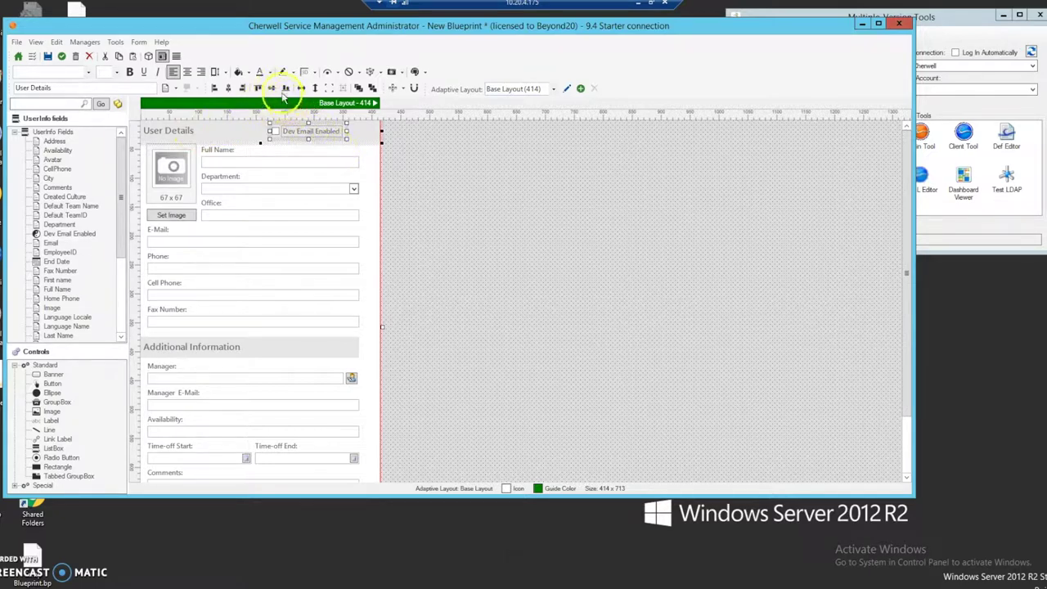
click(363, 168)
click(311, 131)
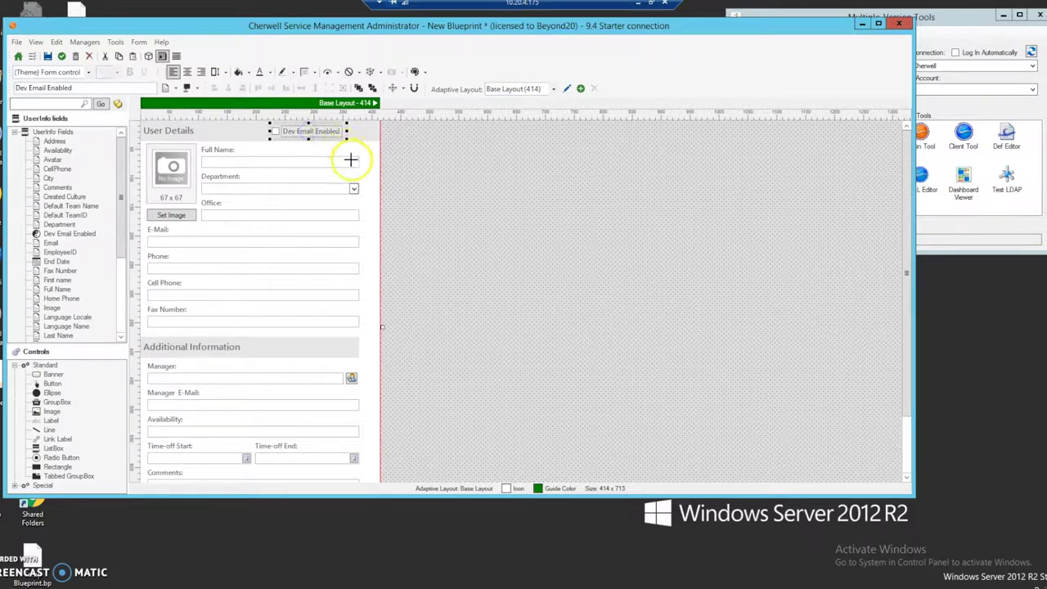
ctrl+click(351, 161)
click(242, 88)
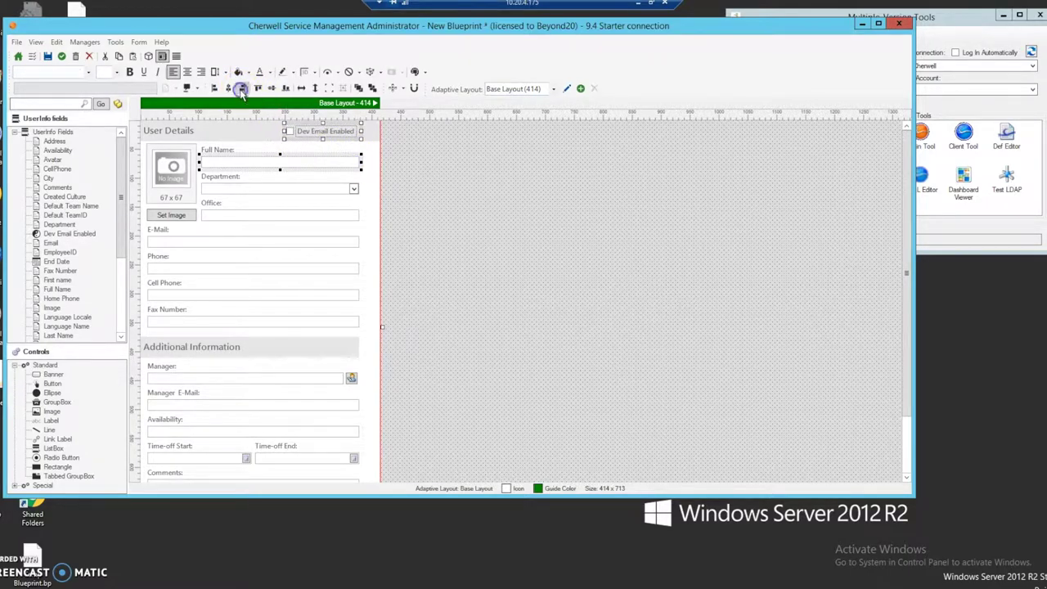
click(369, 201)
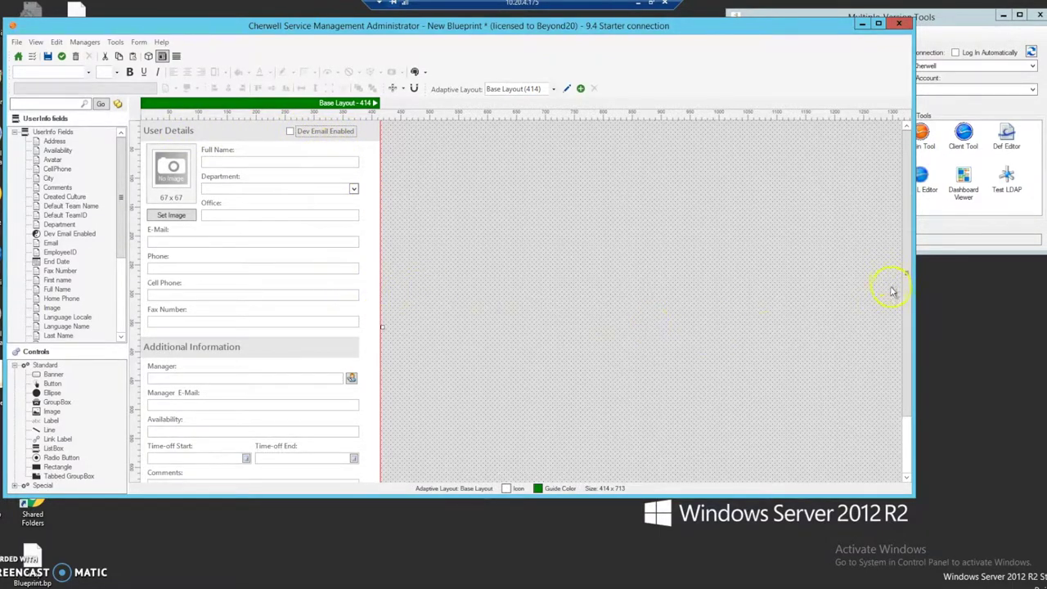
Scroll the UserInfo form and adjust the Dev Email Enabled checkbox's position.
drag(906, 273, 906, 394)
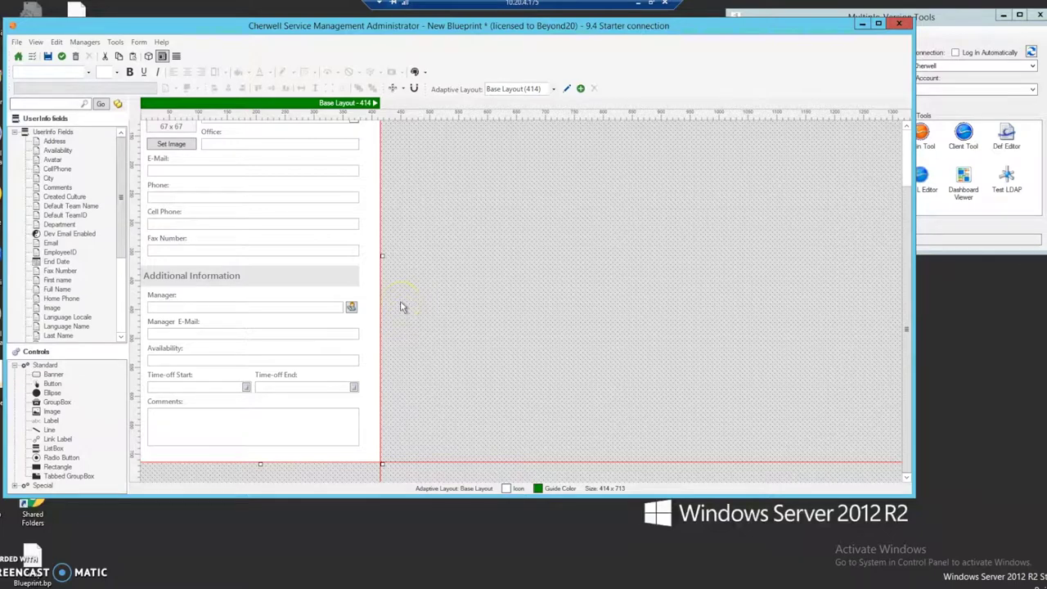
click(277, 223)
scroll(908, 139, up, 3)
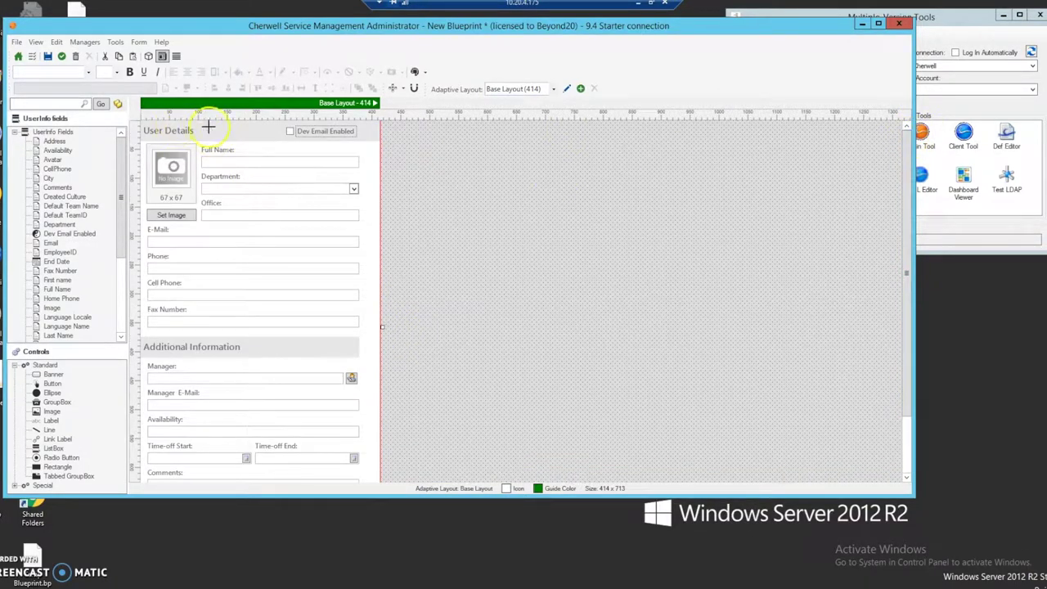
drag(301, 131, 316, 155)
Open the Expressions Manager and show the Global folder's expressions.
click(85, 42)
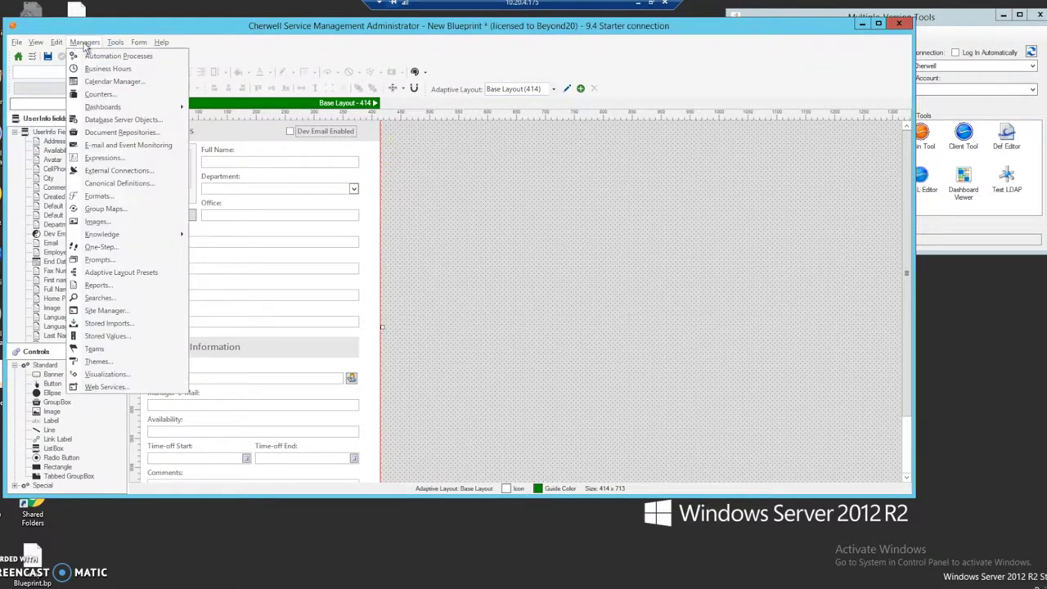
click(112, 160)
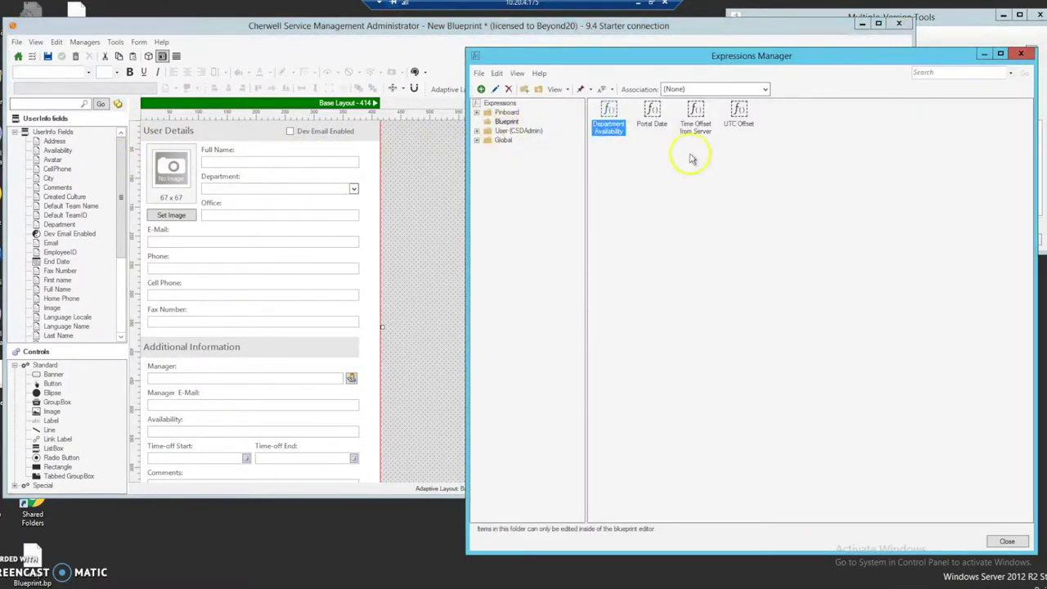
click(502, 140)
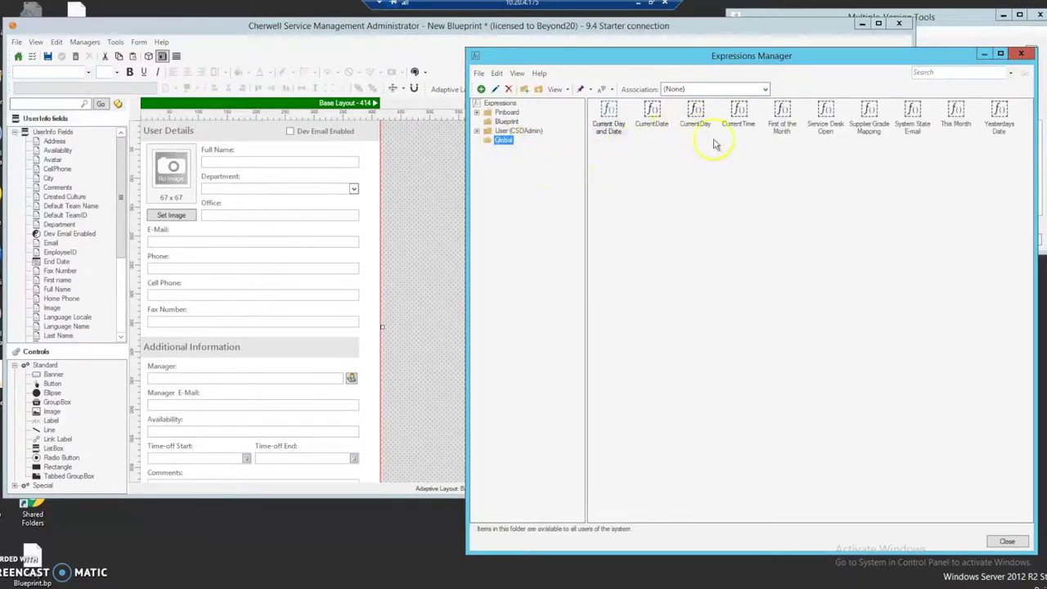
Inspect the System State E-mail expression and close it without saving.
click(912, 119)
right_click(913, 120)
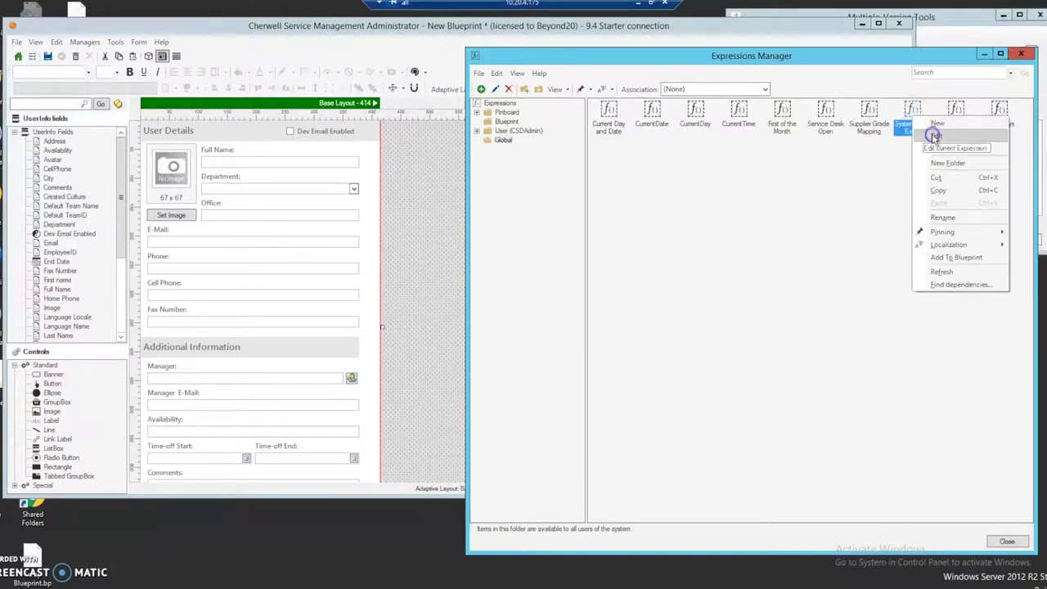
click(935, 136)
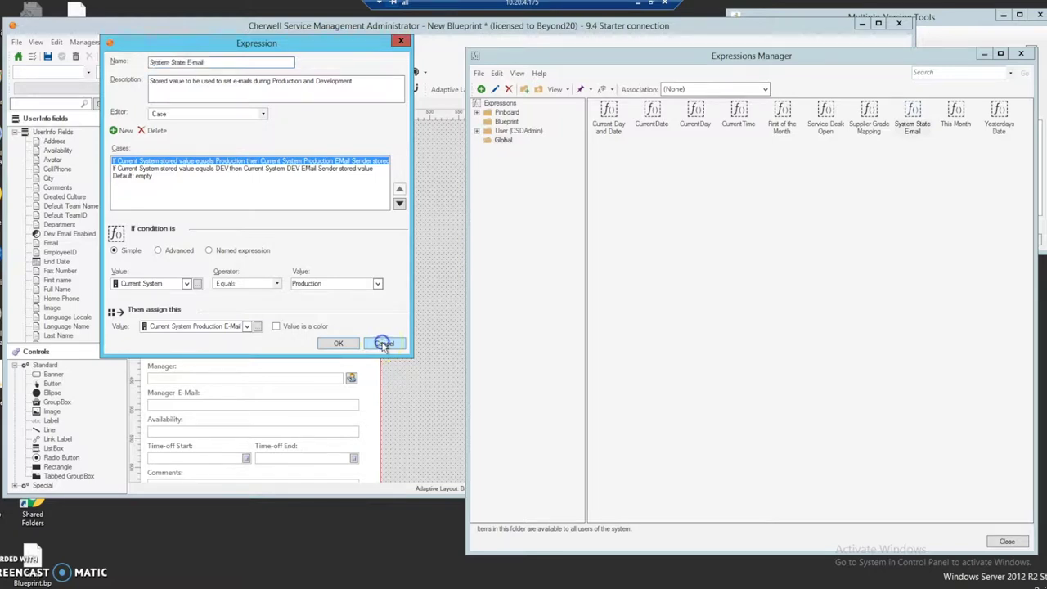
click(384, 345)
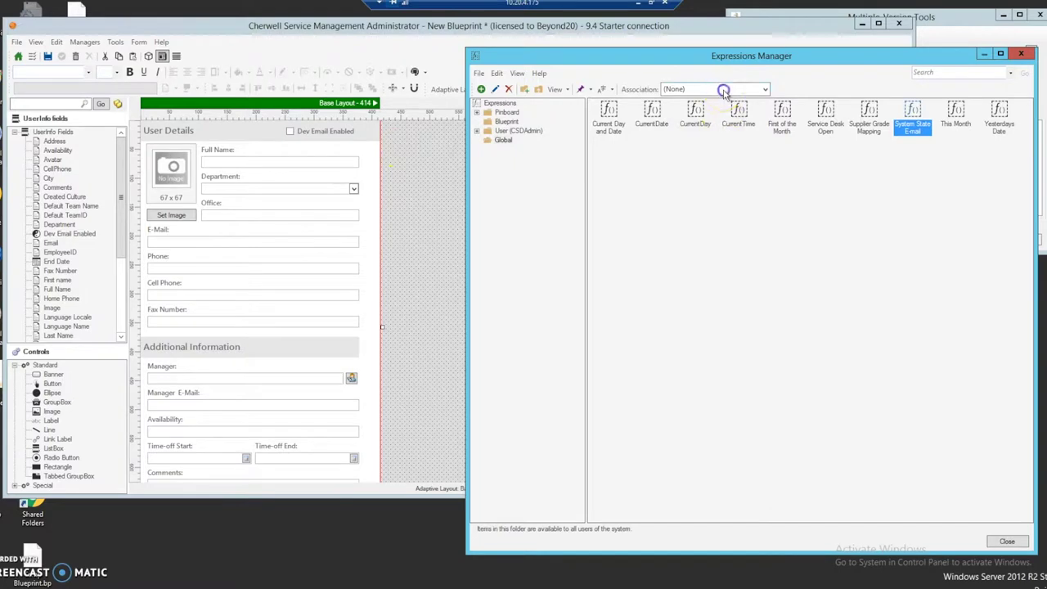
List Incident expressions in details view with a wider Name column, then close the manager.
click(723, 90)
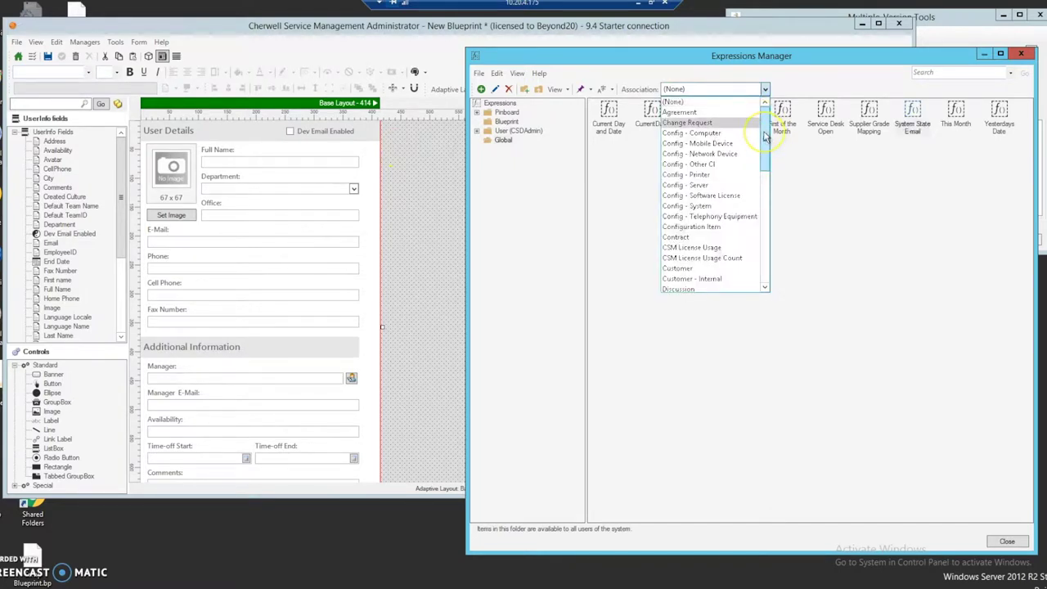
drag(765, 138, 764, 180)
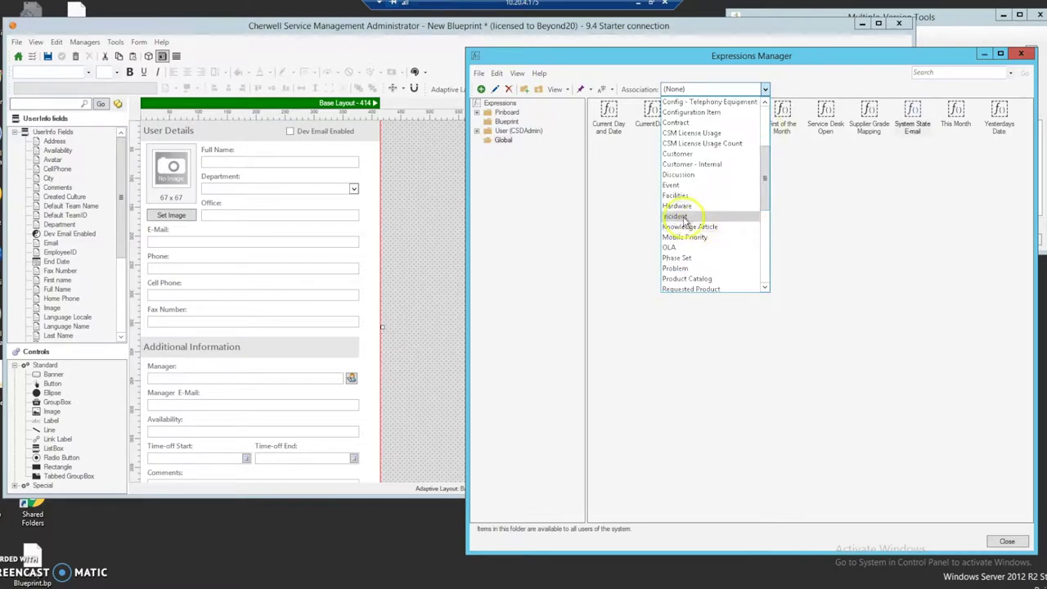
click(683, 217)
click(712, 54)
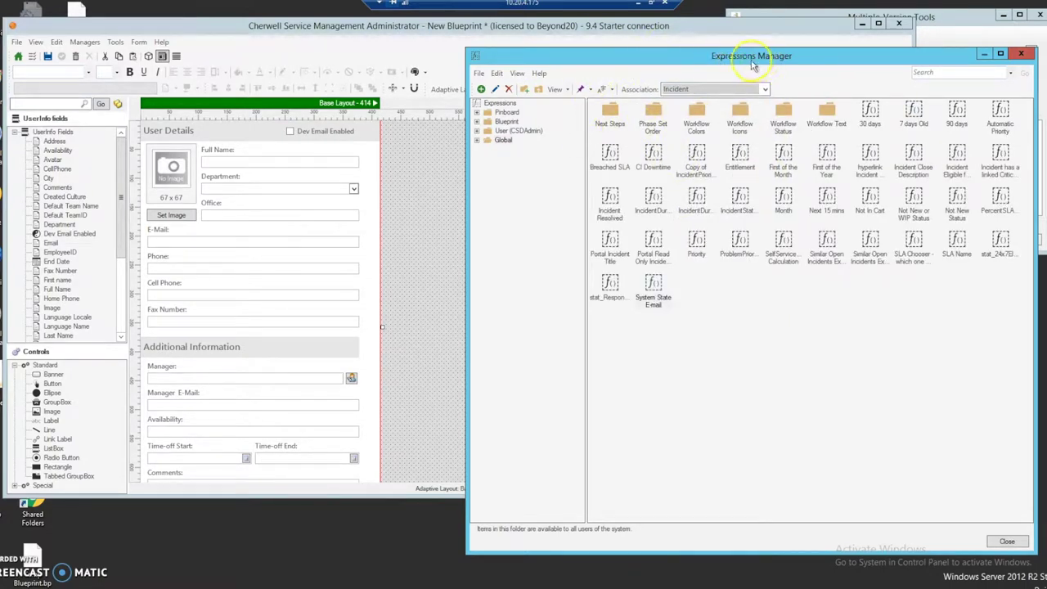
drag(754, 61, 645, 48)
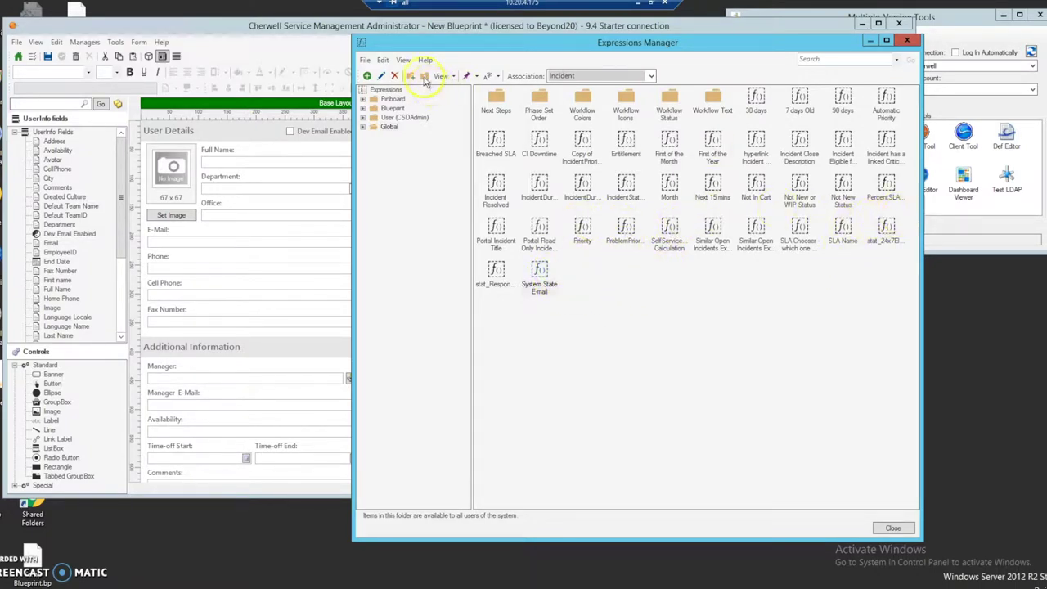
click(403, 60)
click(418, 99)
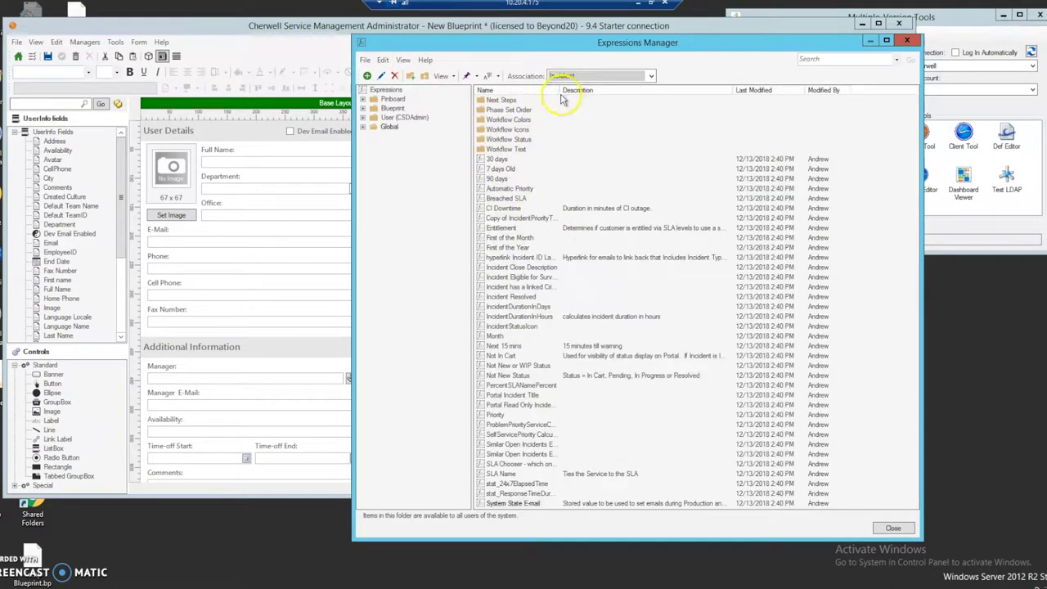
drag(561, 91, 618, 99)
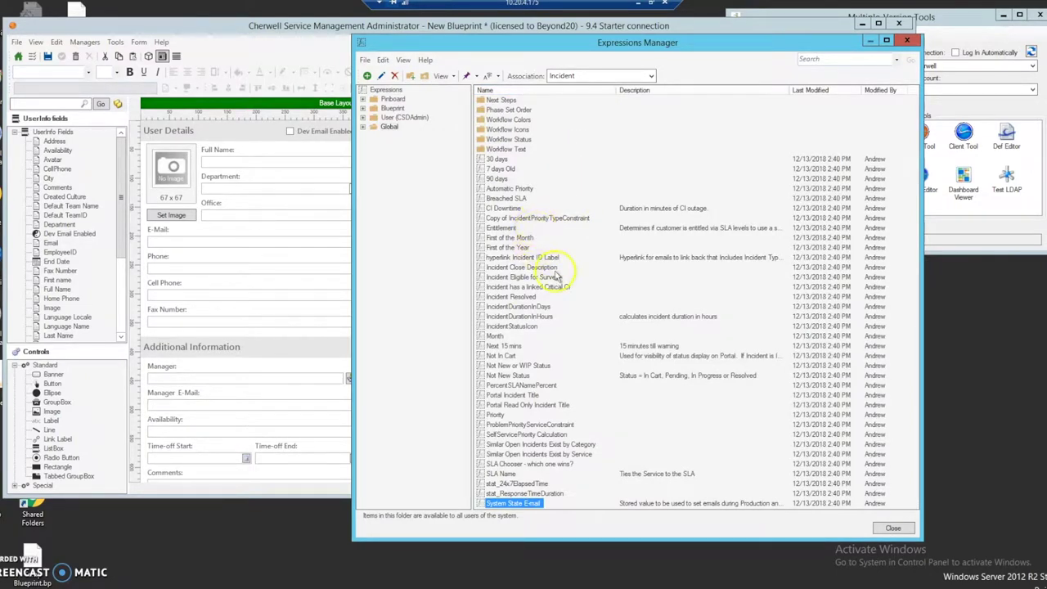
click(890, 528)
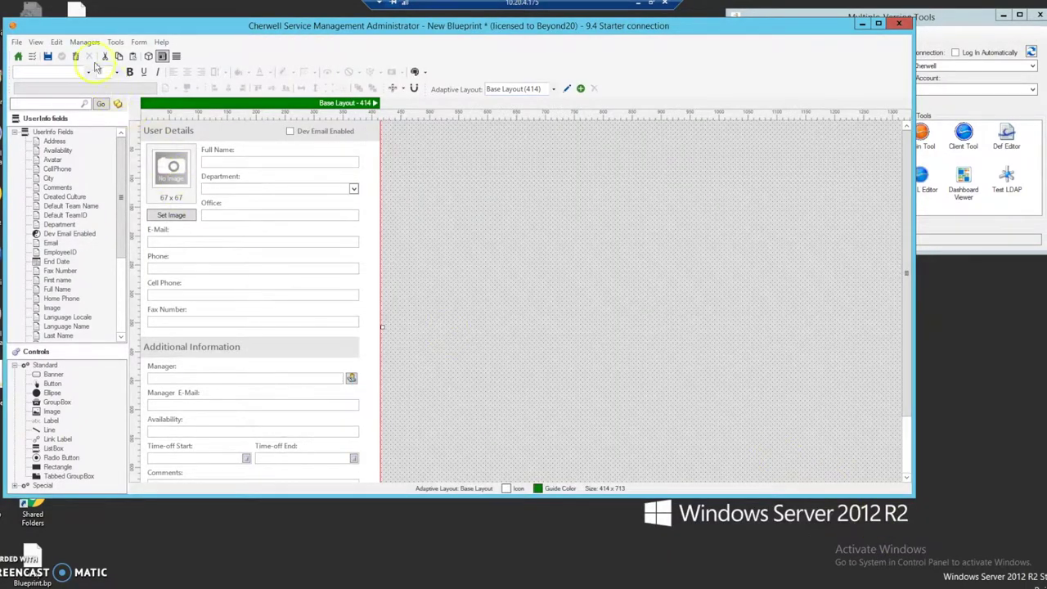
Open the One-Step Action Manager showing Incident actions in details view with a wider Name column.
click(85, 41)
click(106, 247)
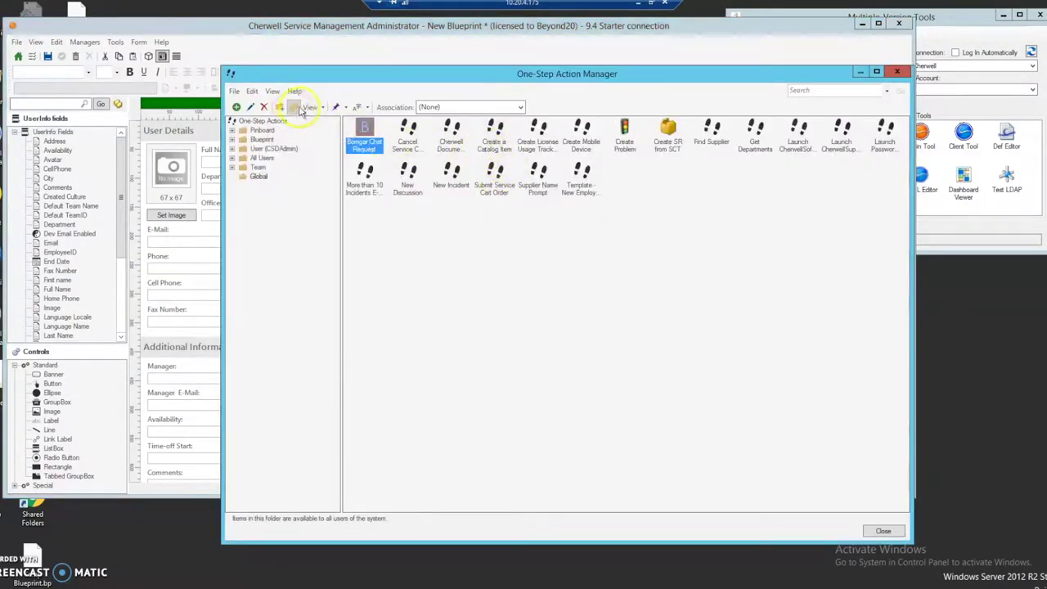
click(456, 107)
drag(521, 166, 519, 198)
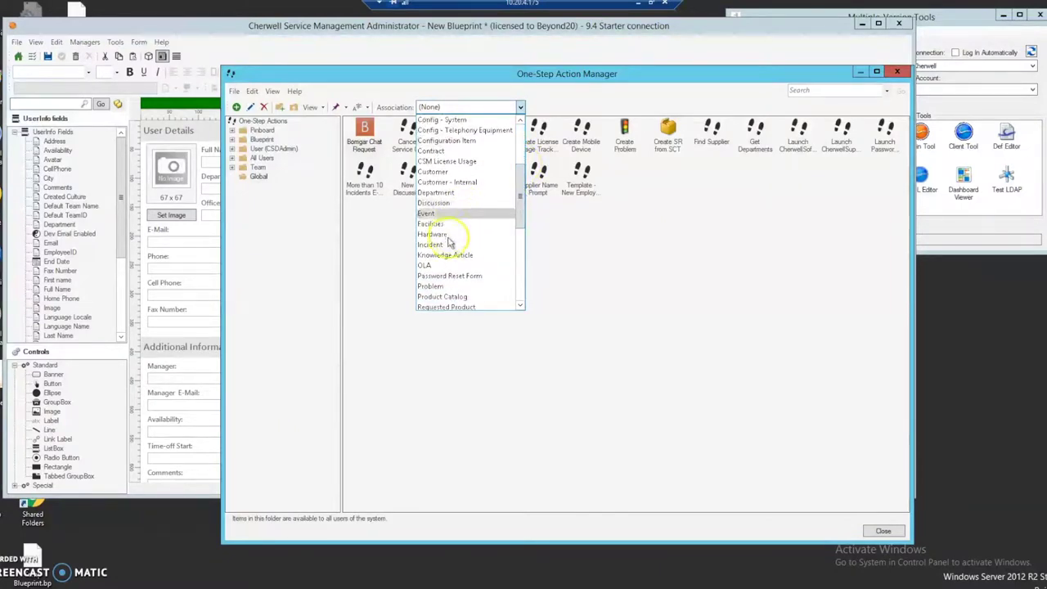
click(437, 244)
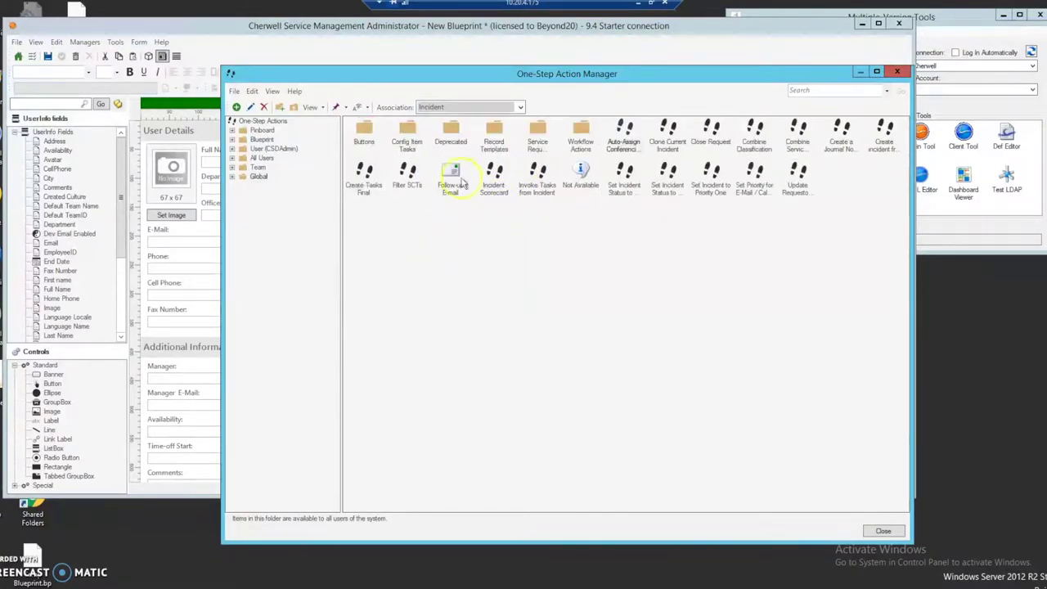
click(323, 109)
click(327, 152)
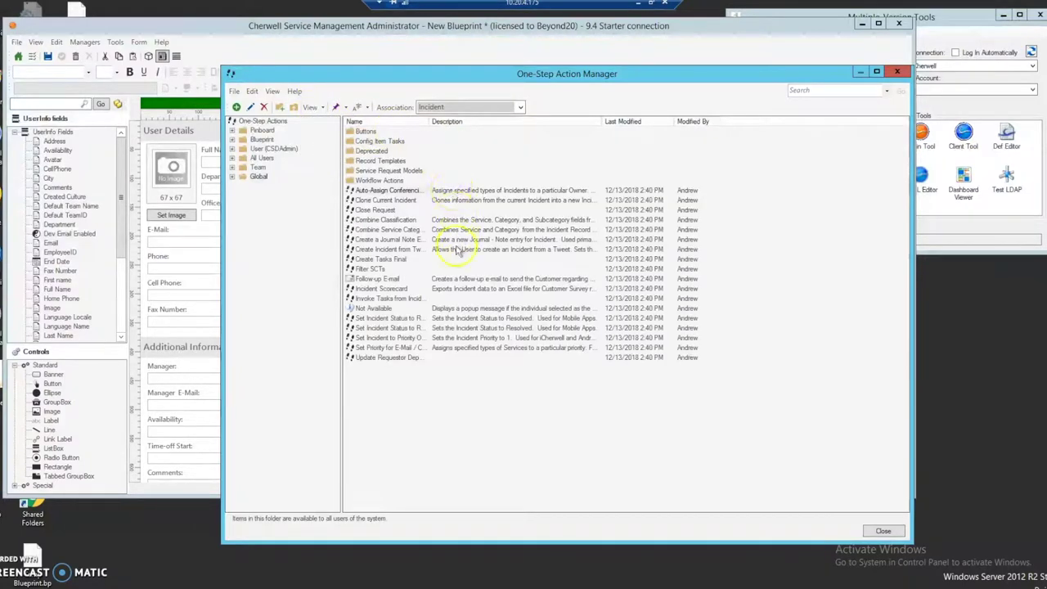
drag(429, 121, 484, 128)
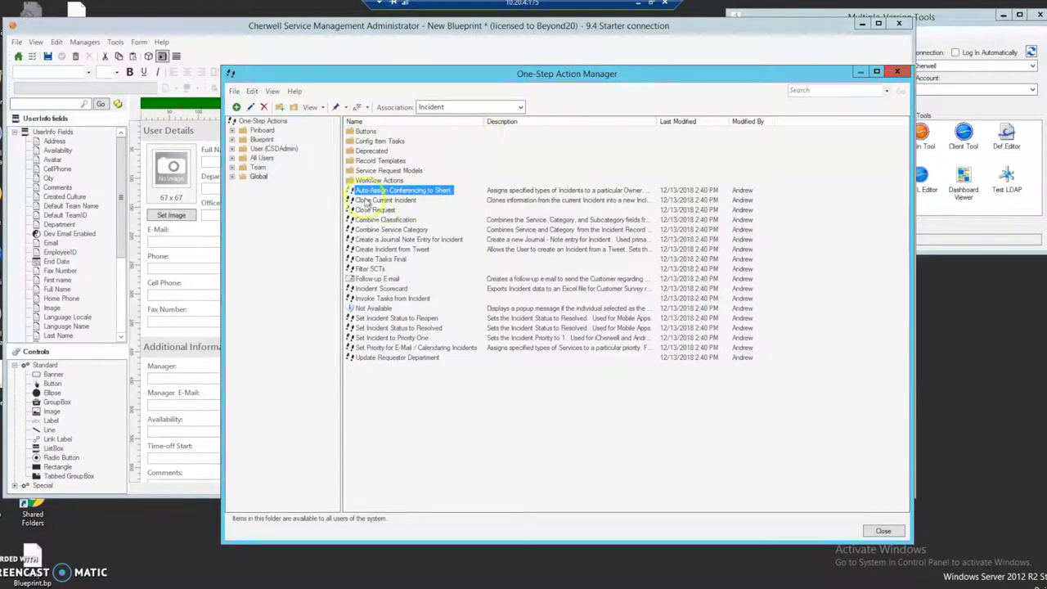
Show the Blueprint > Notification E-mails actions and bring up Incident Confirmation's options.
click(232, 139)
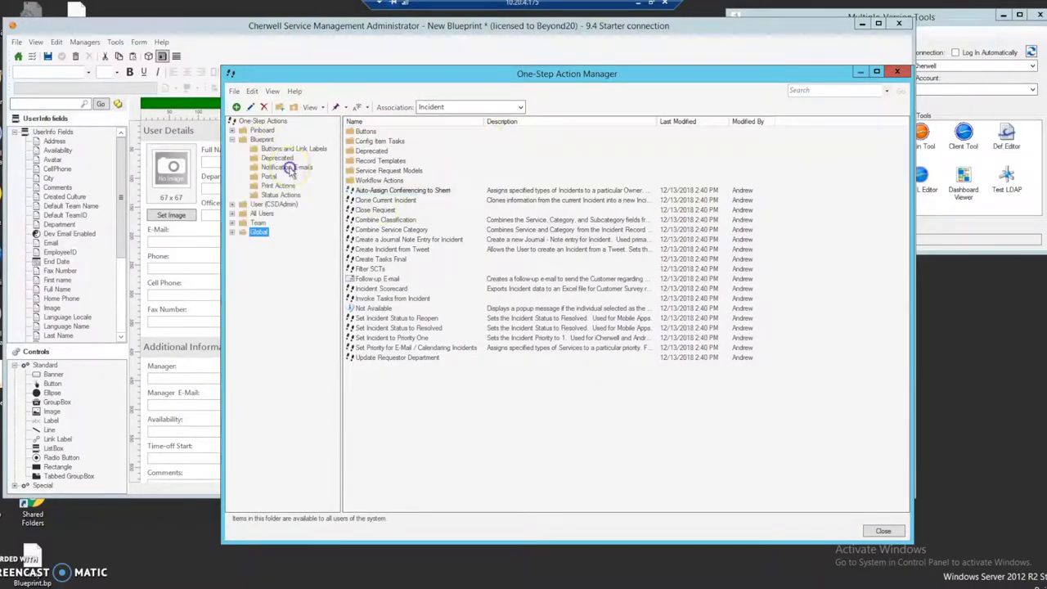
click(290, 169)
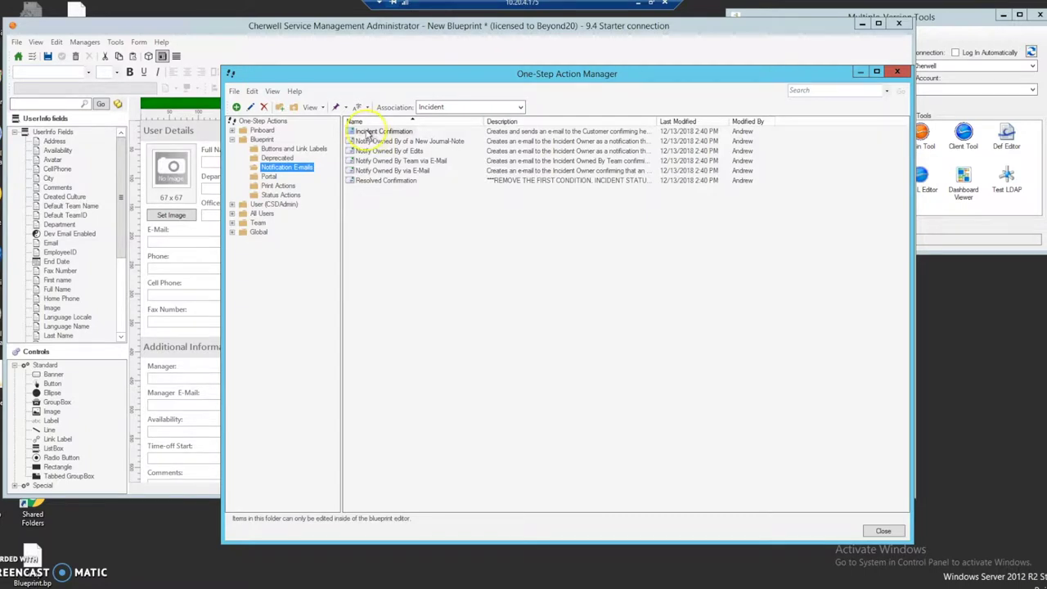
right_click(368, 133)
Inspect the To recipient's custom expression in Incident Confirmation's send-e-mail step, then cancel it.
click(390, 148)
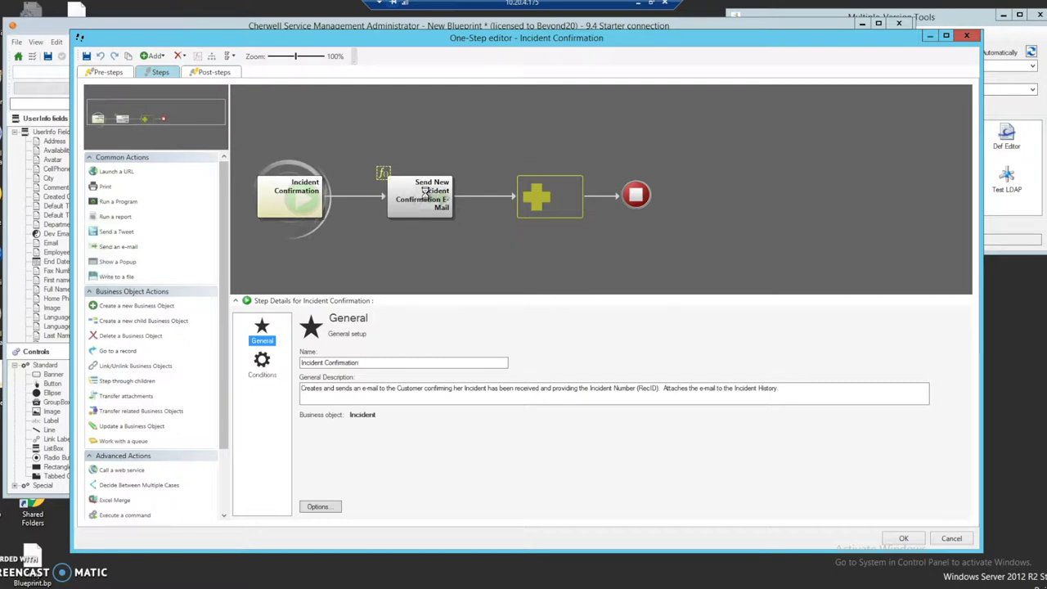
click(429, 196)
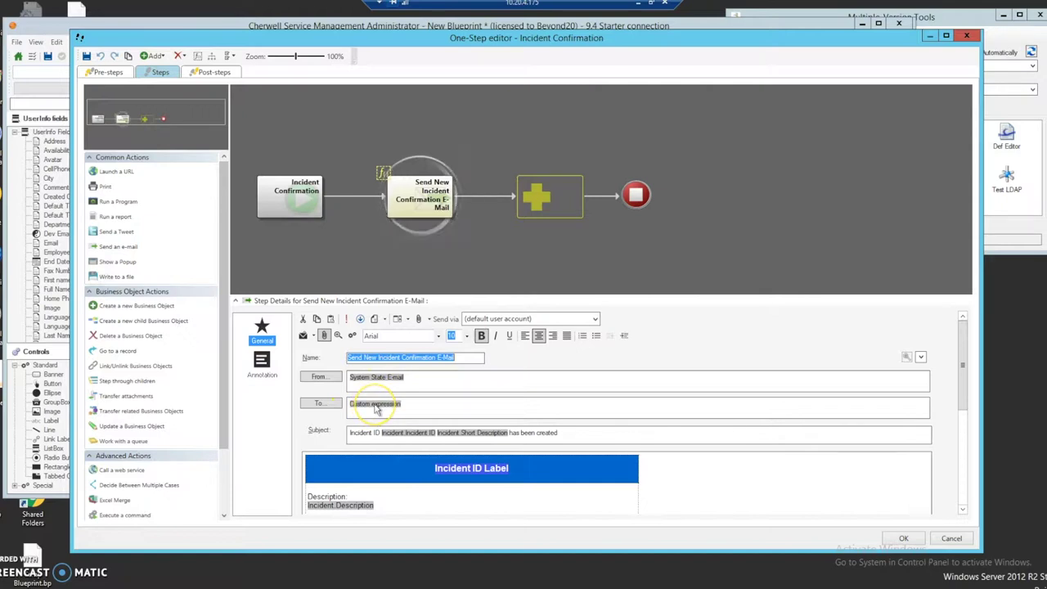
right_click(375, 406)
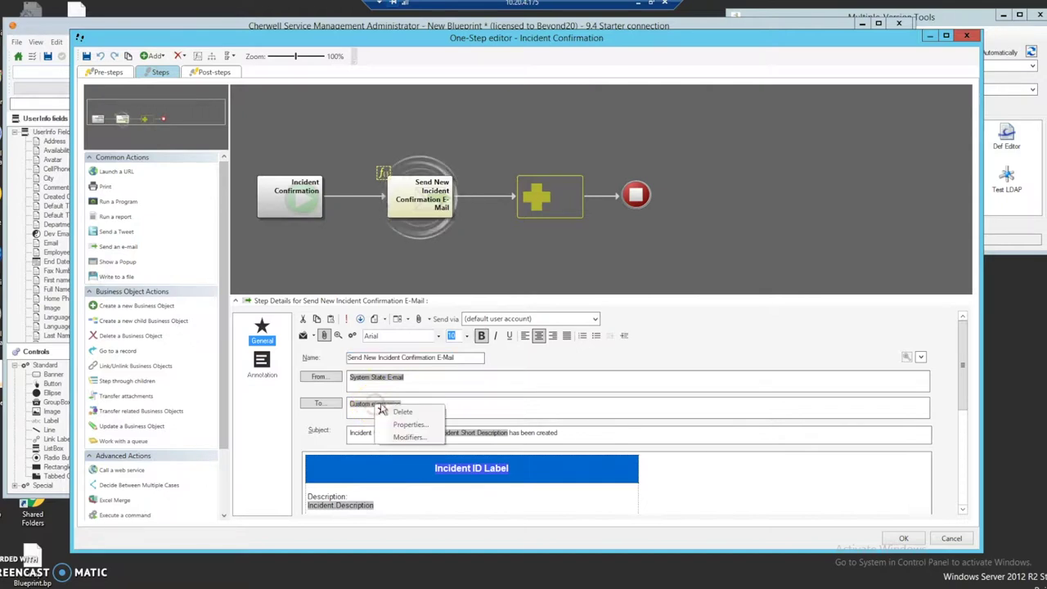
click(409, 427)
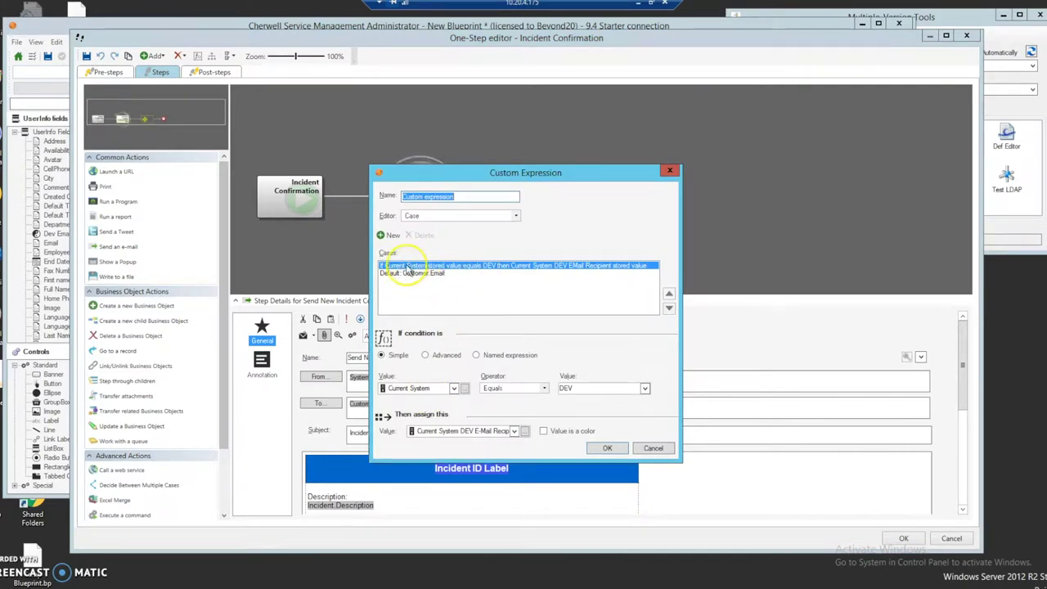
click(654, 449)
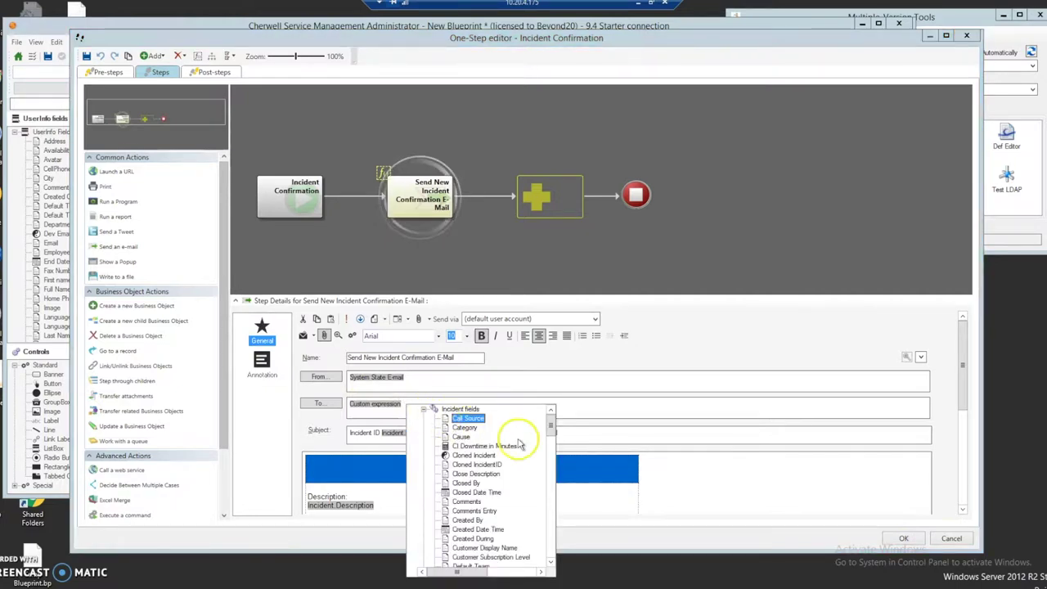
Browse saved expressions from the To field's Expressions group to reopen the Expressions Manager.
scroll(554, 515, down, 15)
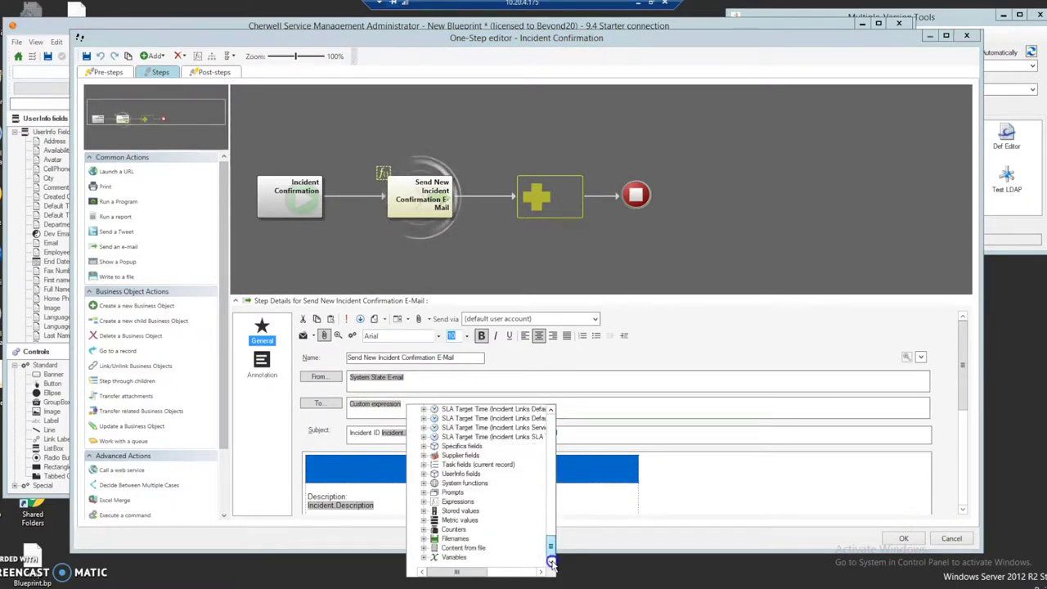
click(424, 501)
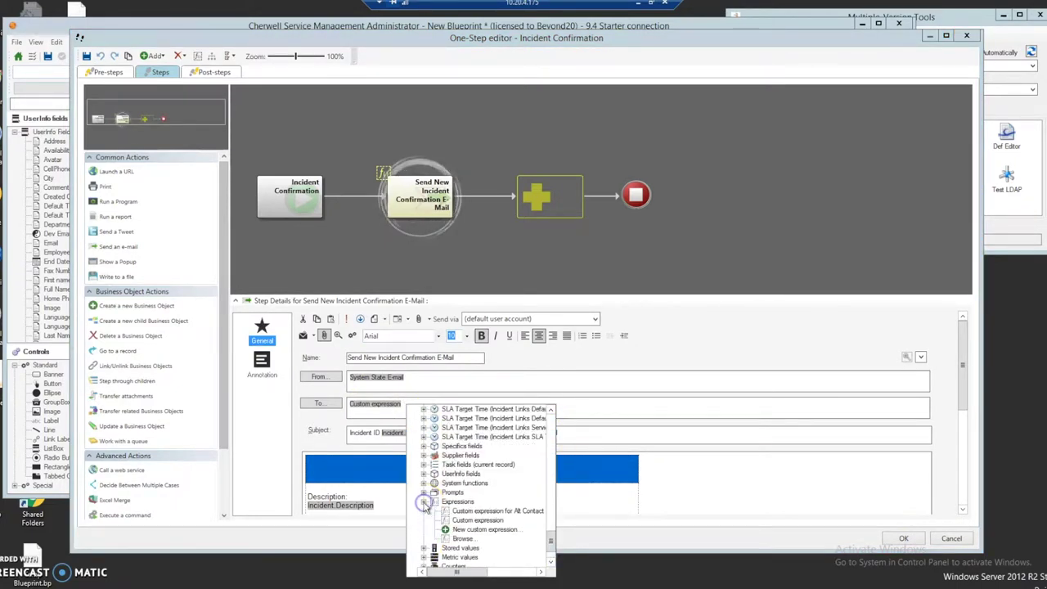
click(462, 538)
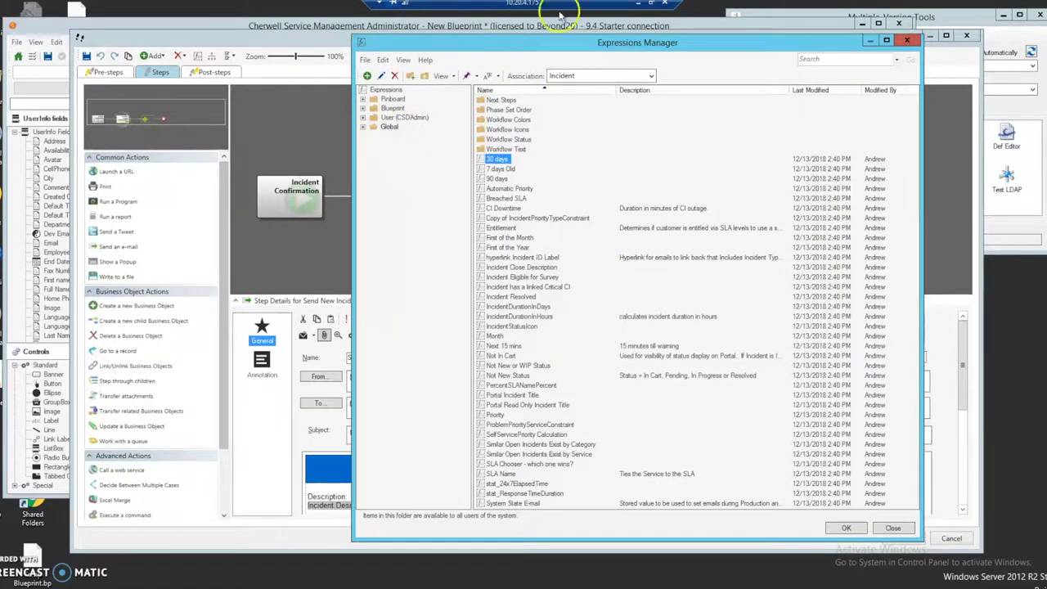
Create a new expression in Expressions Manager and switch its editor type to Case.
click(553, 44)
drag(553, 45, 528, 27)
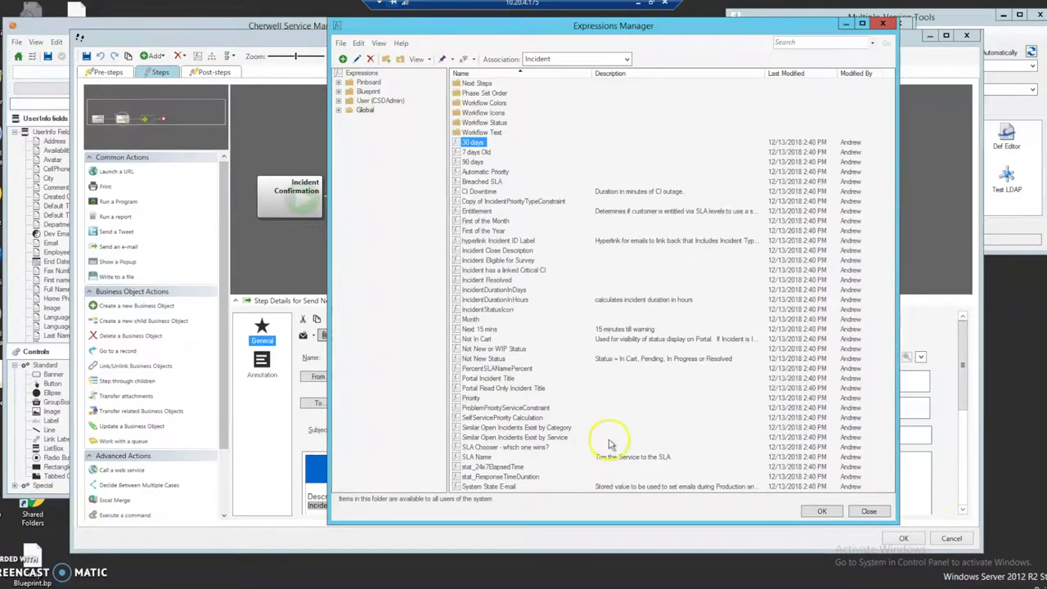
right_click(573, 481)
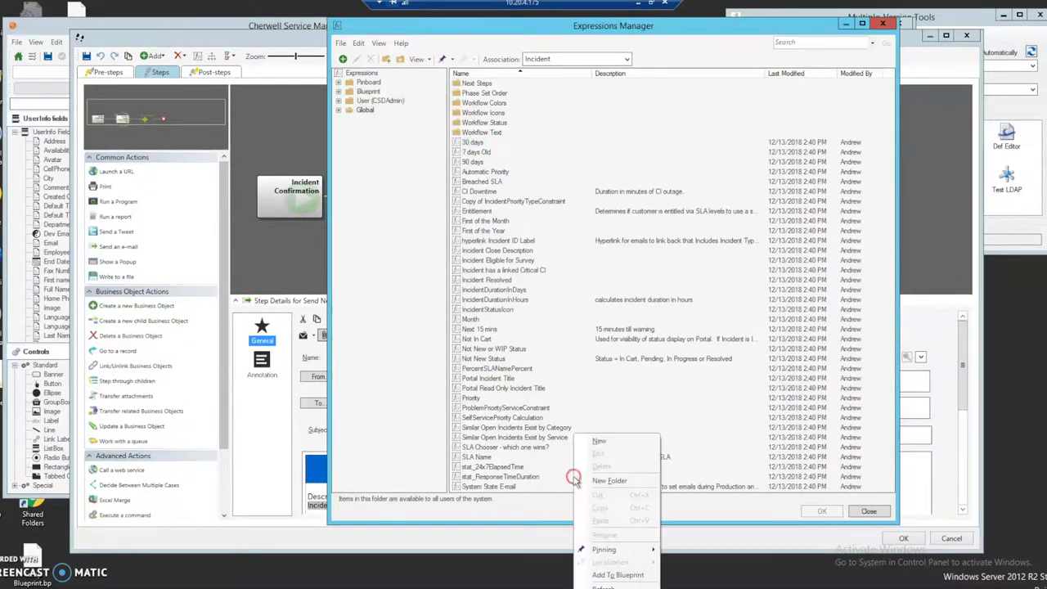
click(598, 436)
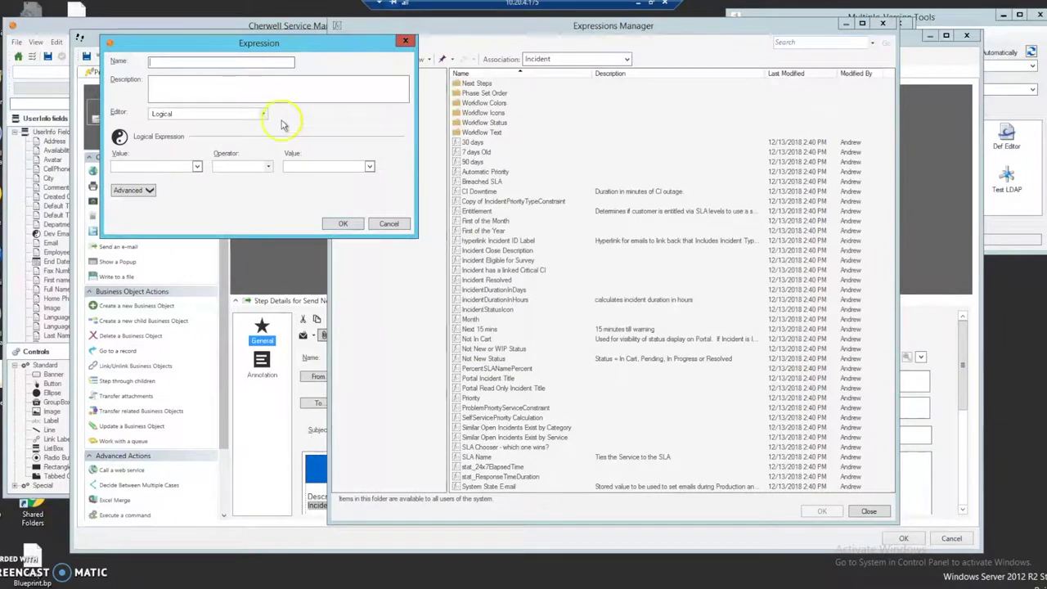
drag(283, 46, 543, 71)
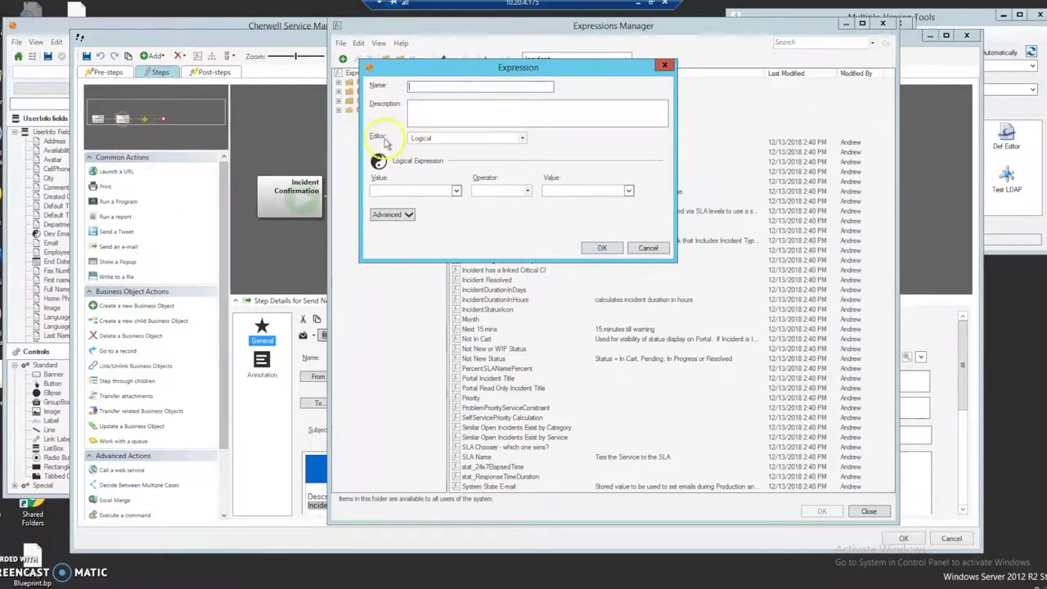
click(473, 141)
click(446, 149)
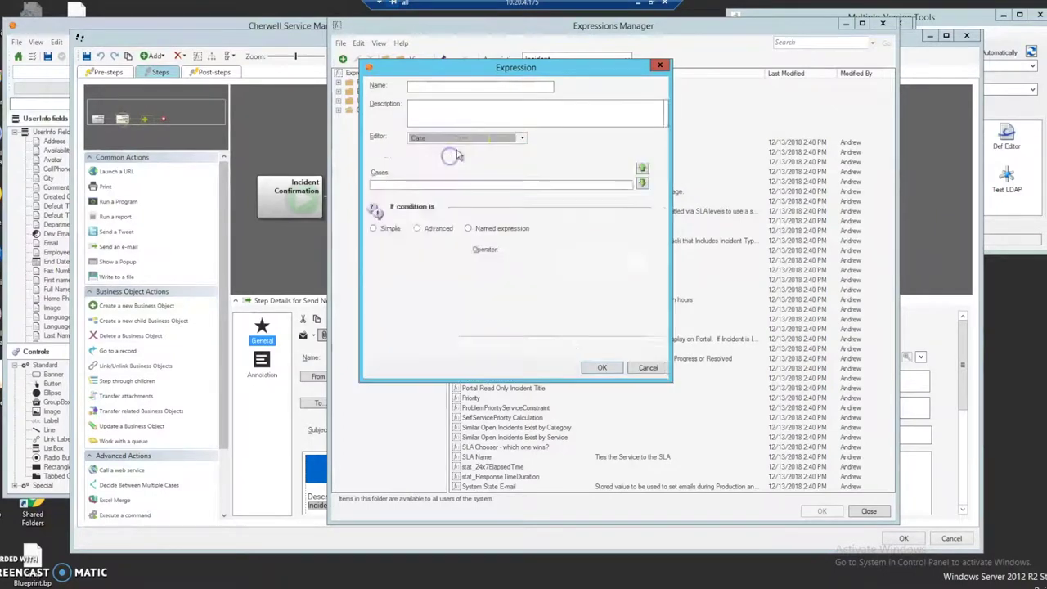
click(424, 85)
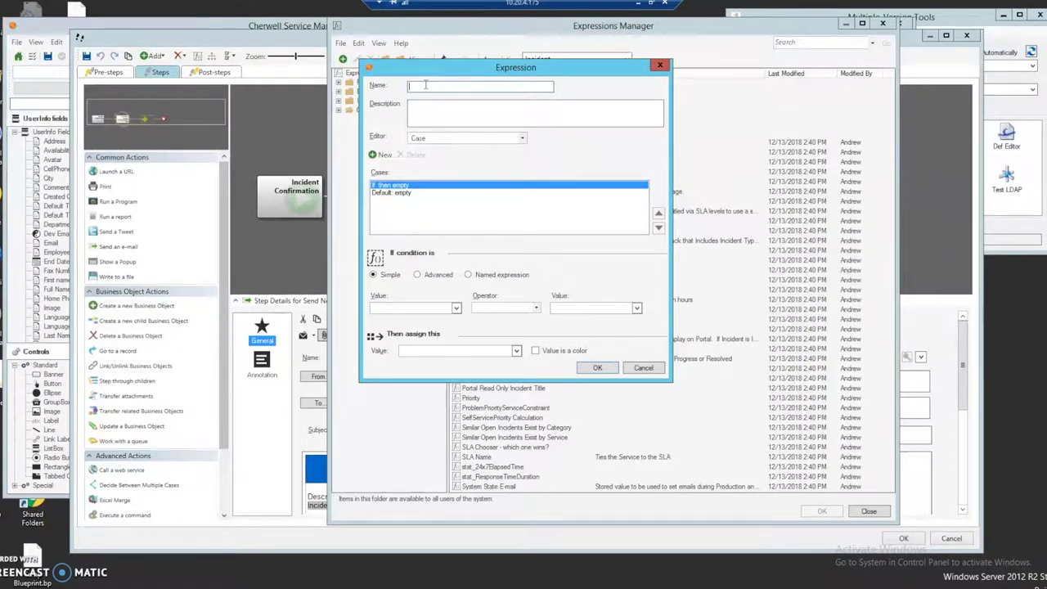
Name the new expression 'Customer Email Expression' and select its first case.
text(Customer Email Express)
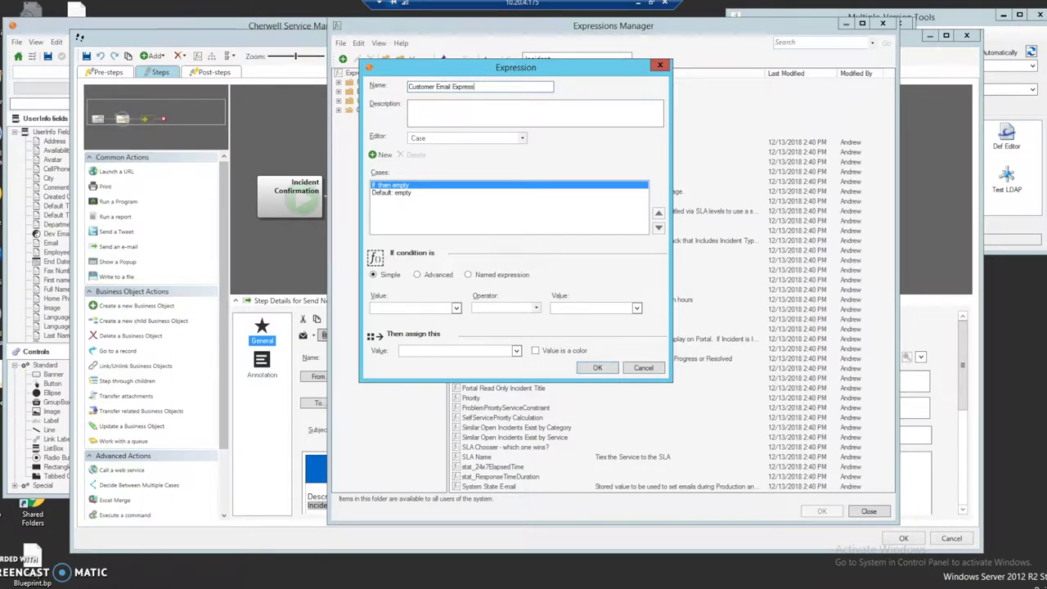
text(n)
click(457, 308)
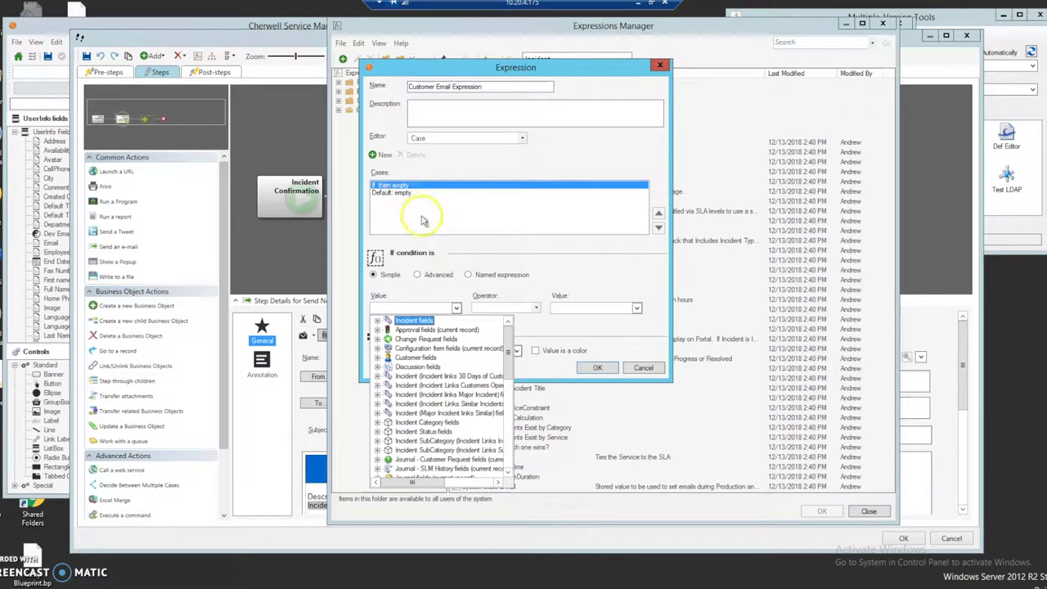
click(401, 196)
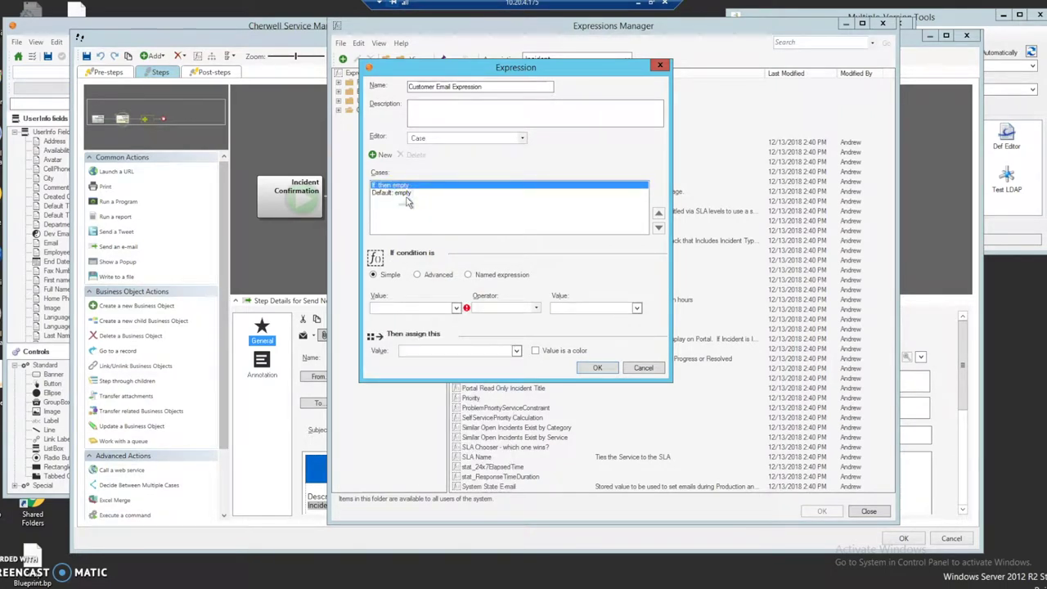
click(484, 353)
click(500, 330)
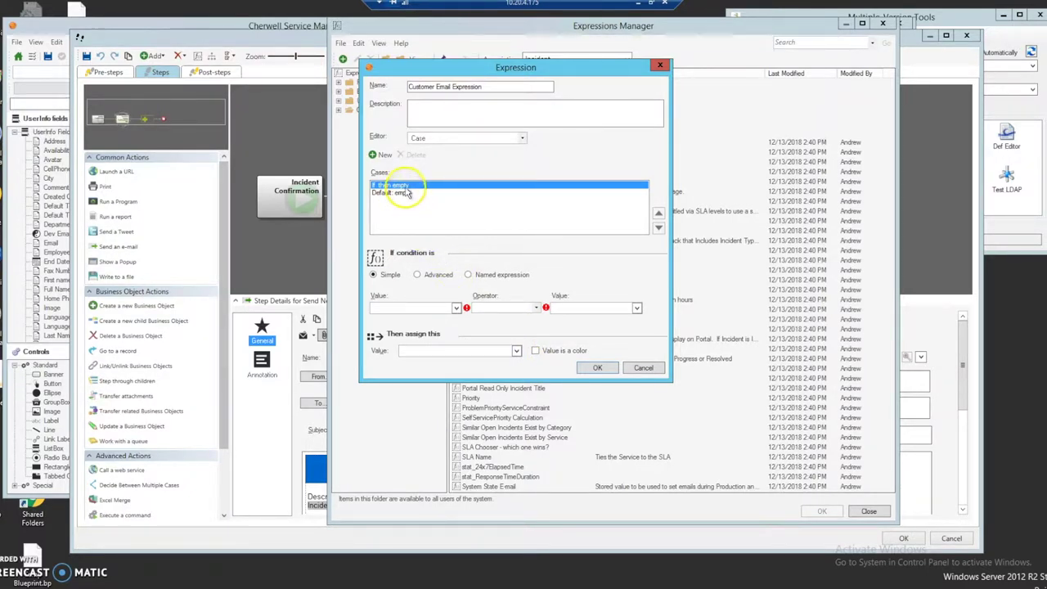
Make the first case test Current System equals DEV and return the Current System DEV E-Mail Recipient.
click(456, 308)
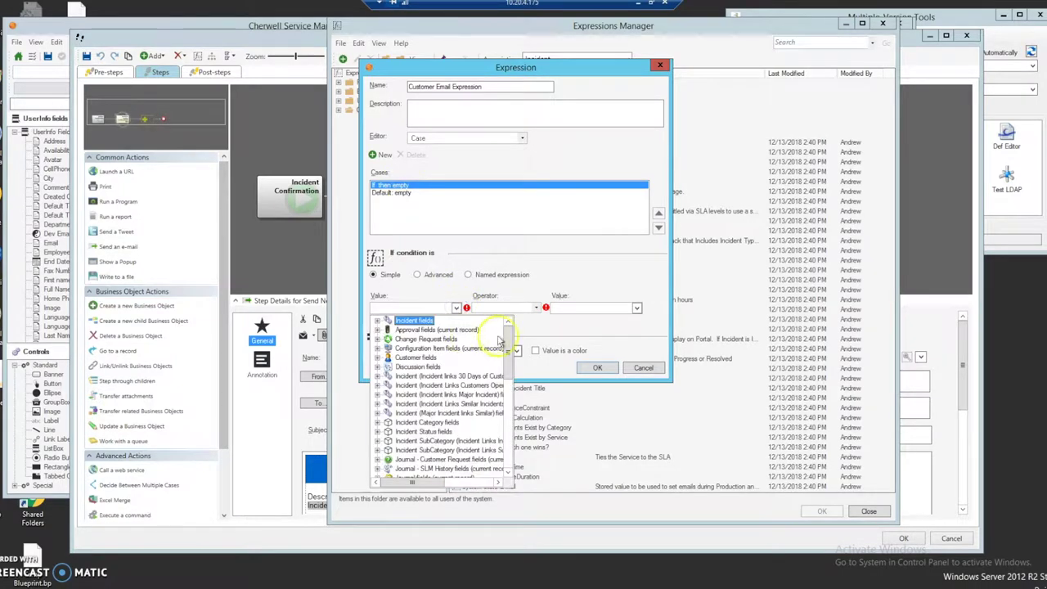
click(509, 458)
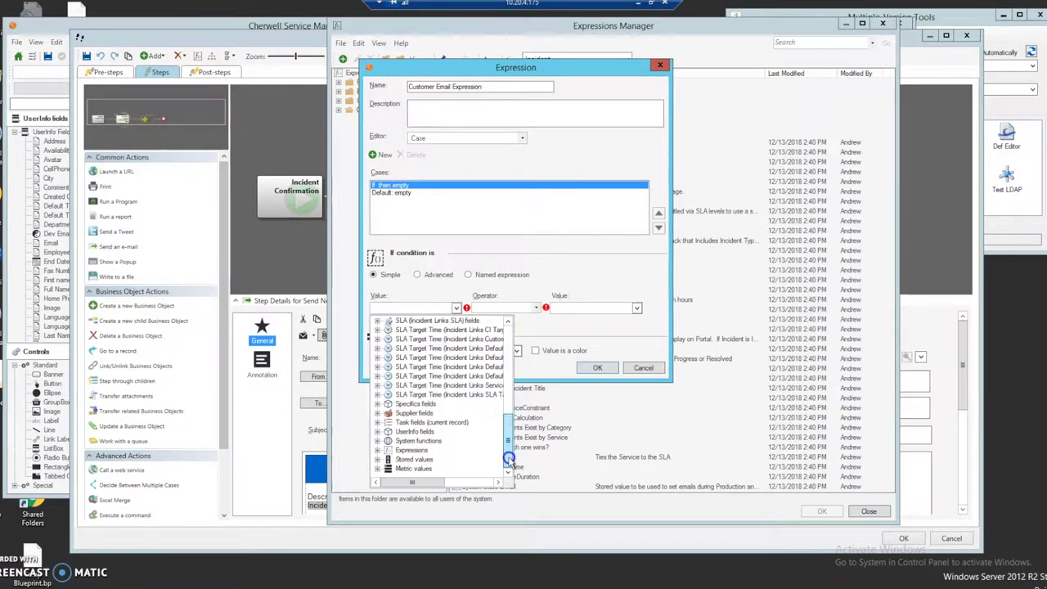
click(378, 450)
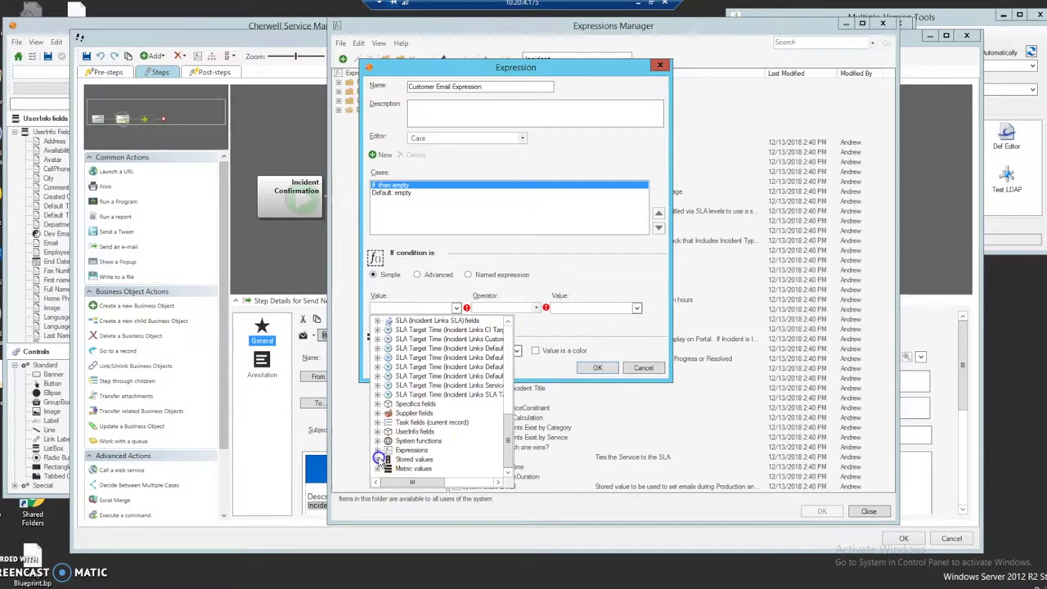
click(419, 461)
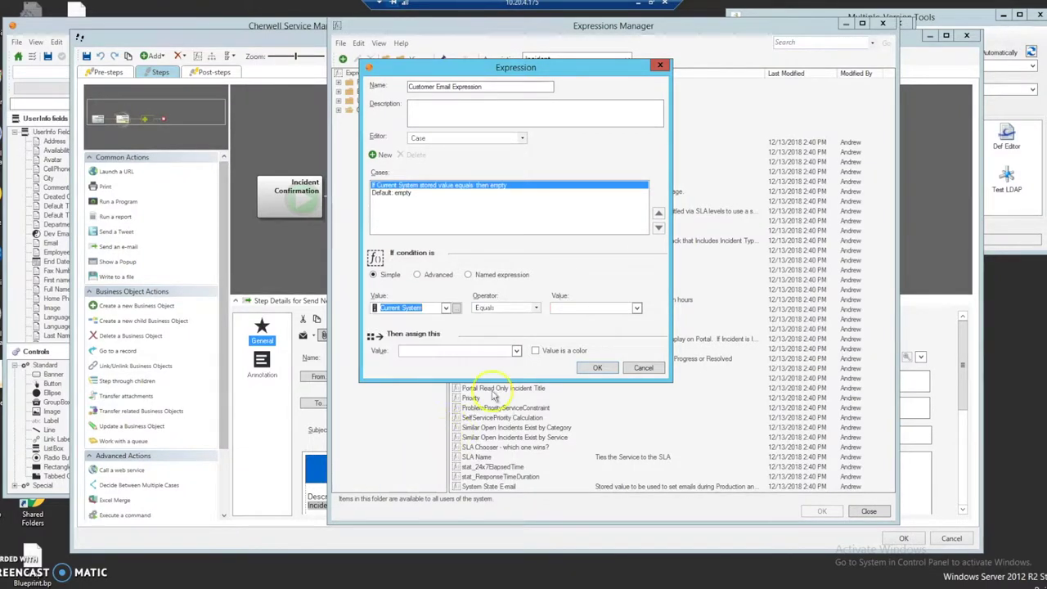
click(572, 308)
text(DEV)
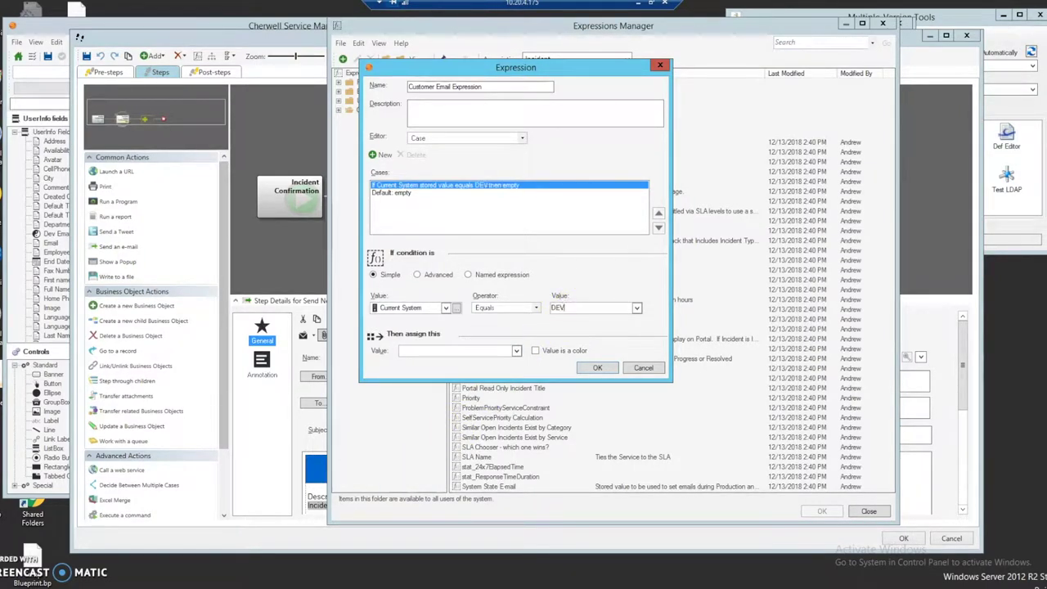
click(516, 351)
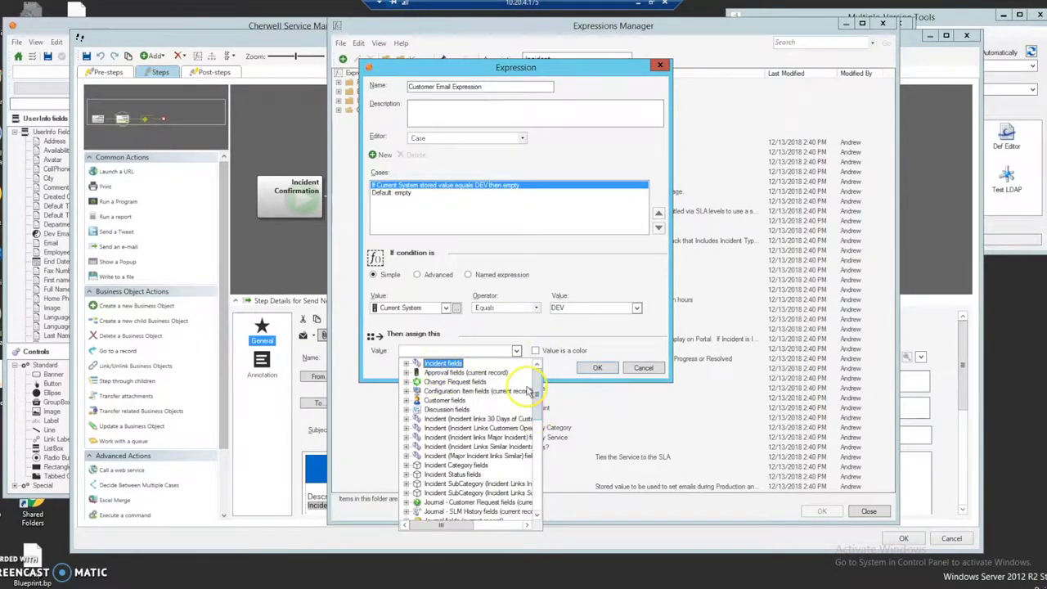
drag(538, 385, 540, 487)
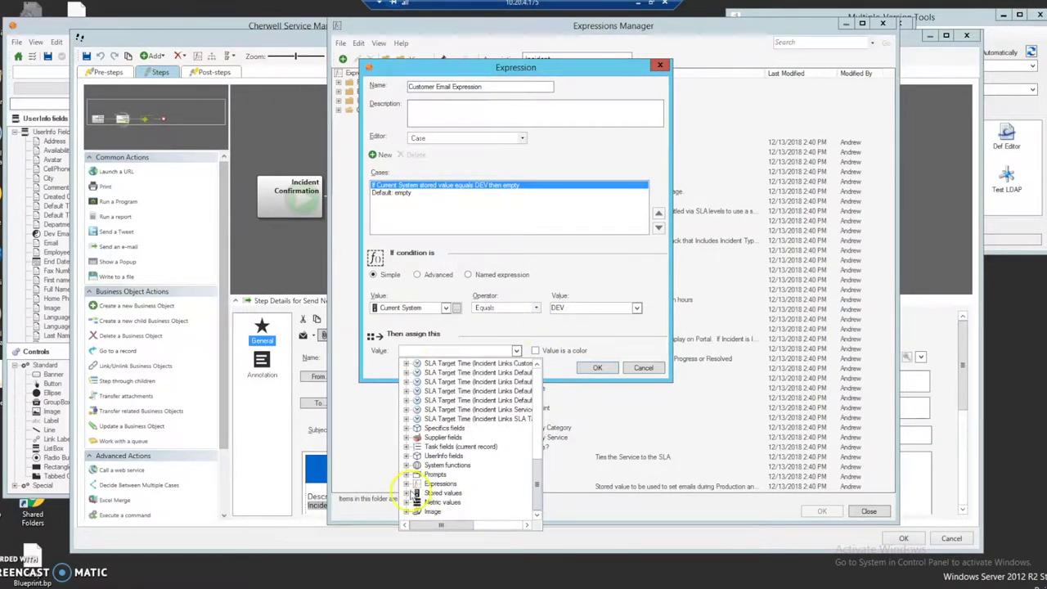
click(407, 493)
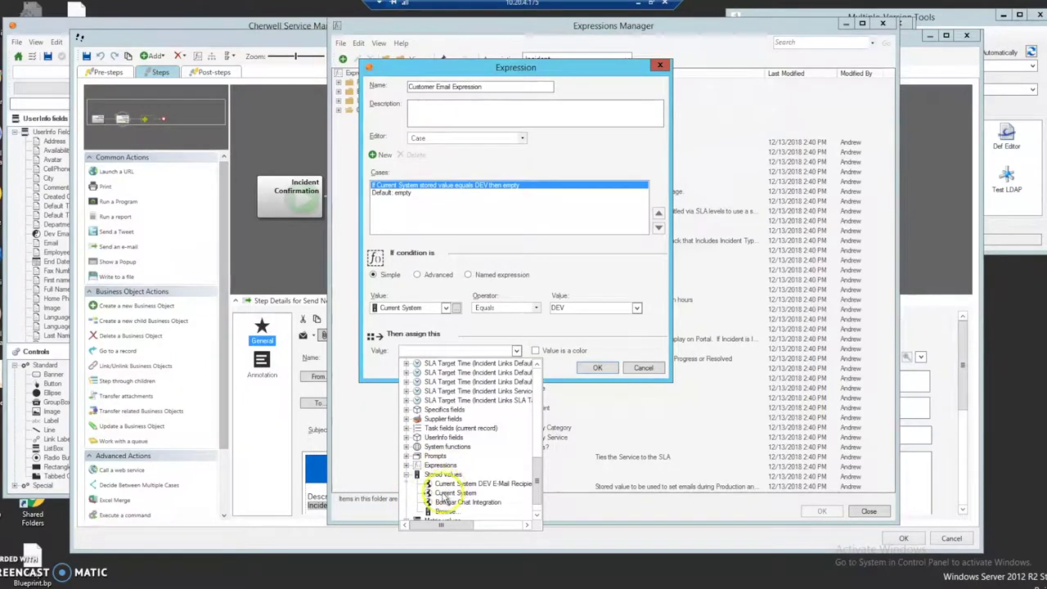
click(487, 484)
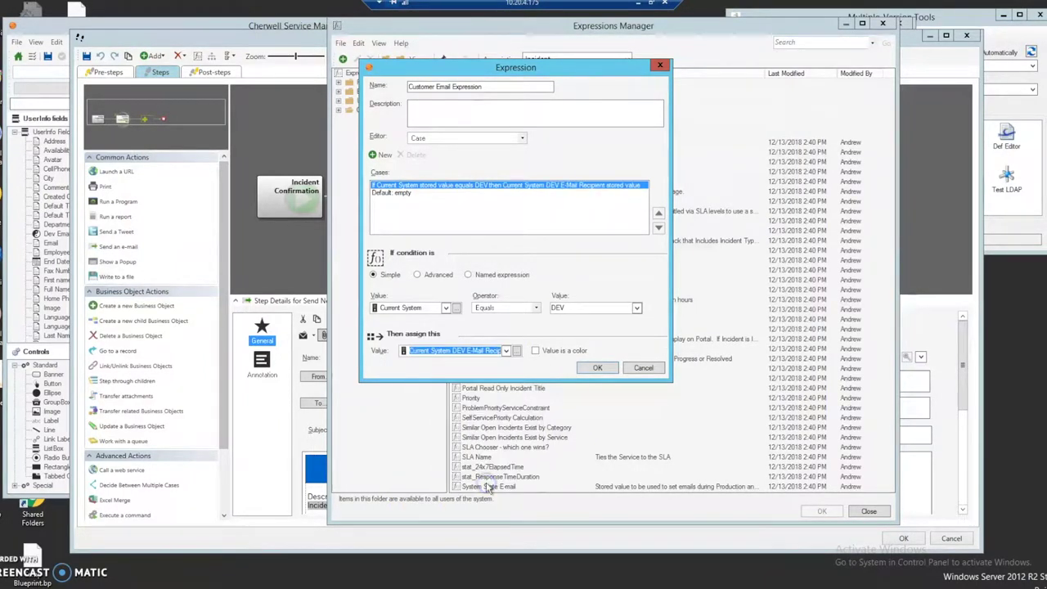
Add a second case with an advanced condition where Current System equals DEV.
click(385, 154)
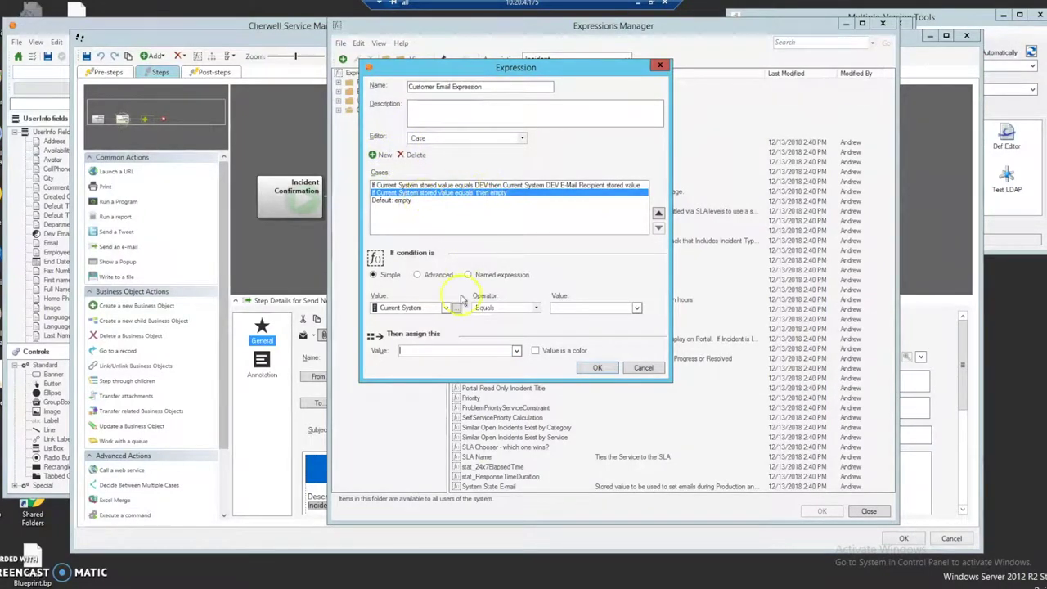
click(418, 275)
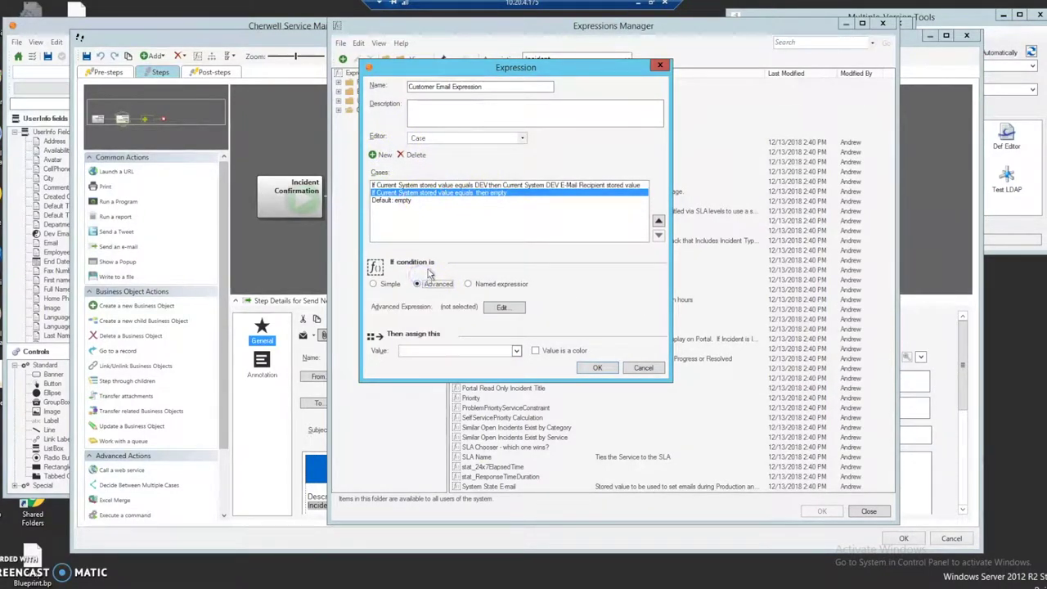
click(502, 307)
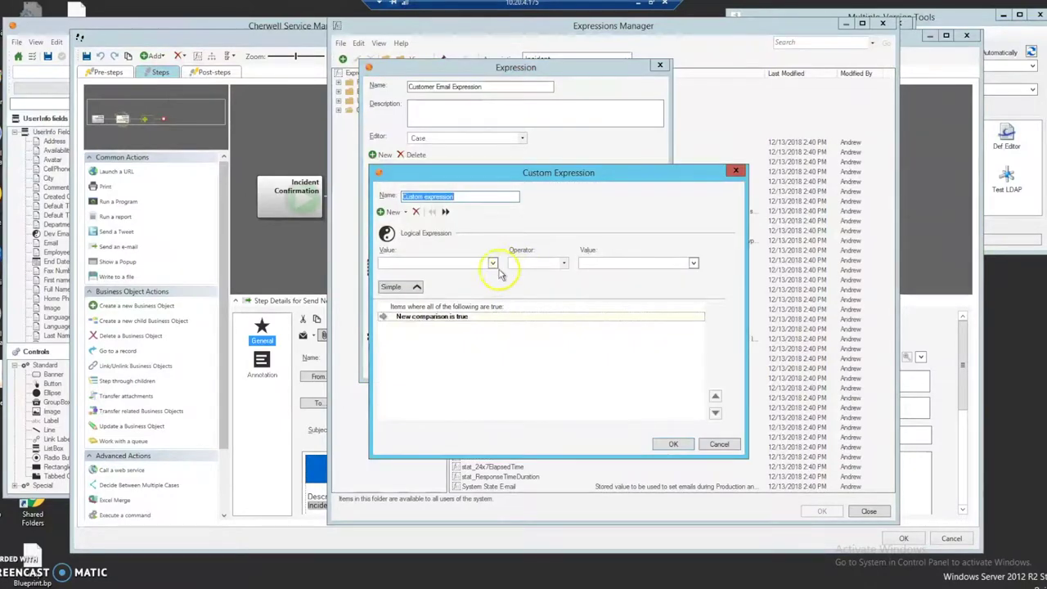
click(493, 263)
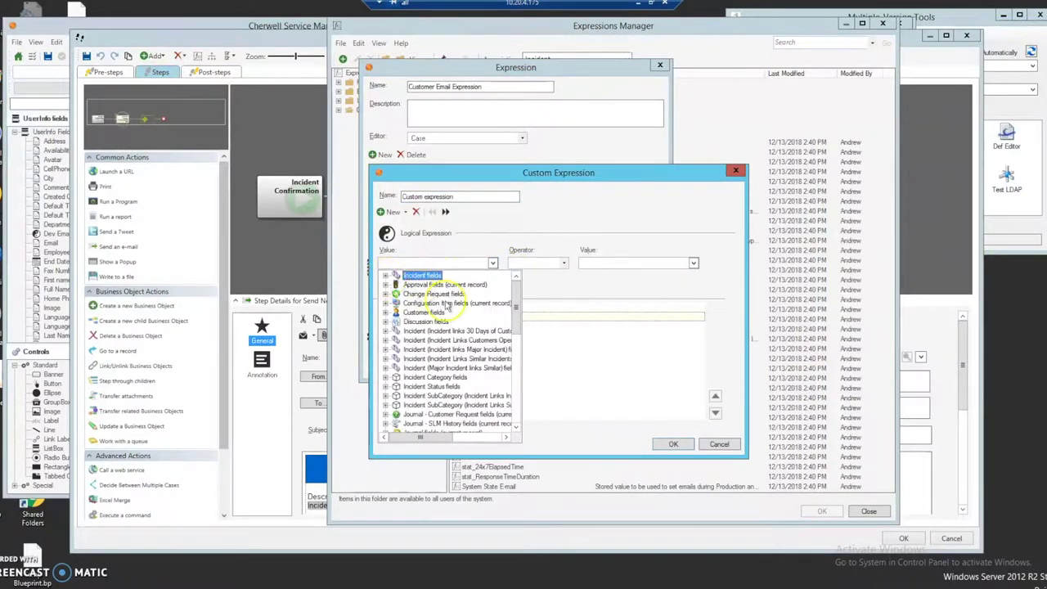
drag(517, 302, 523, 434)
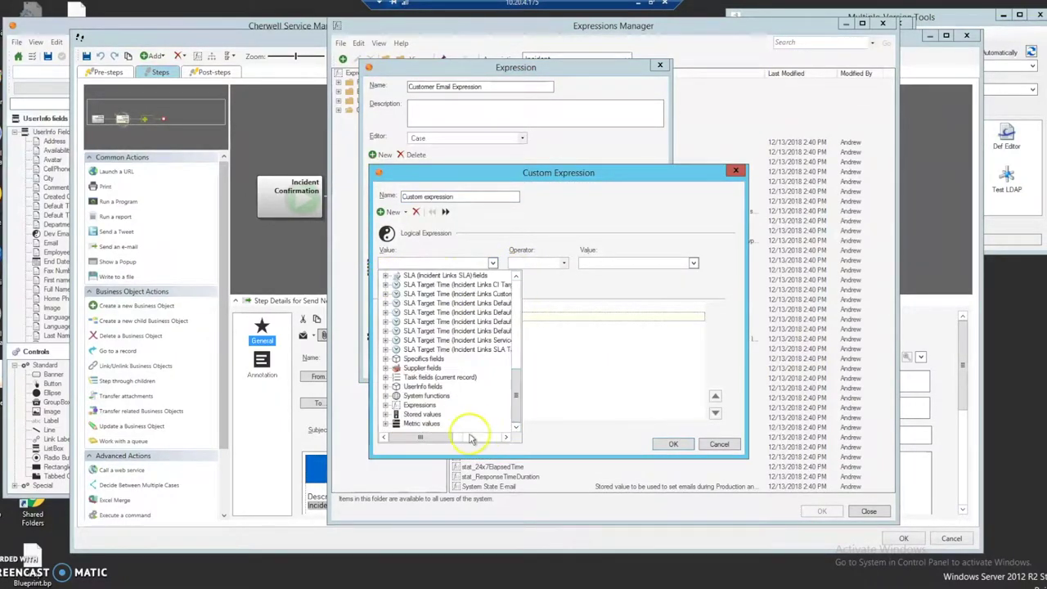
click(387, 415)
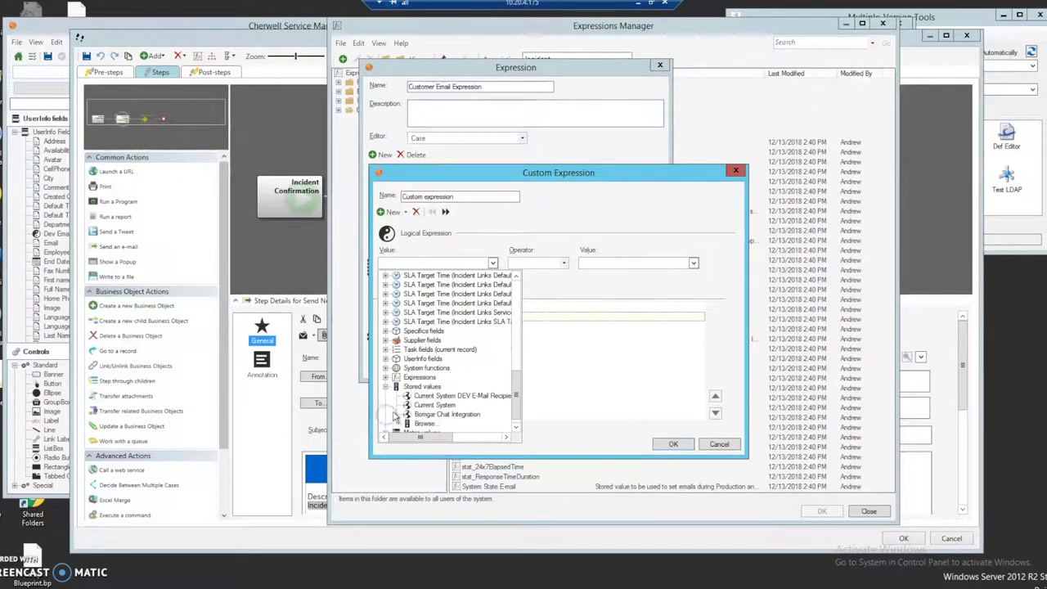
click(441, 406)
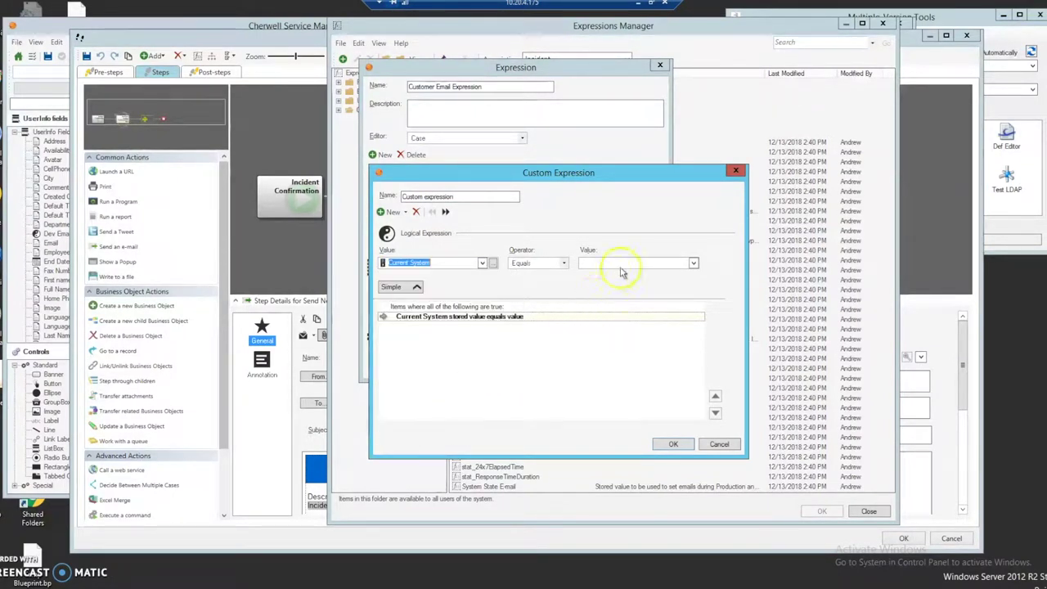
text(DEV)
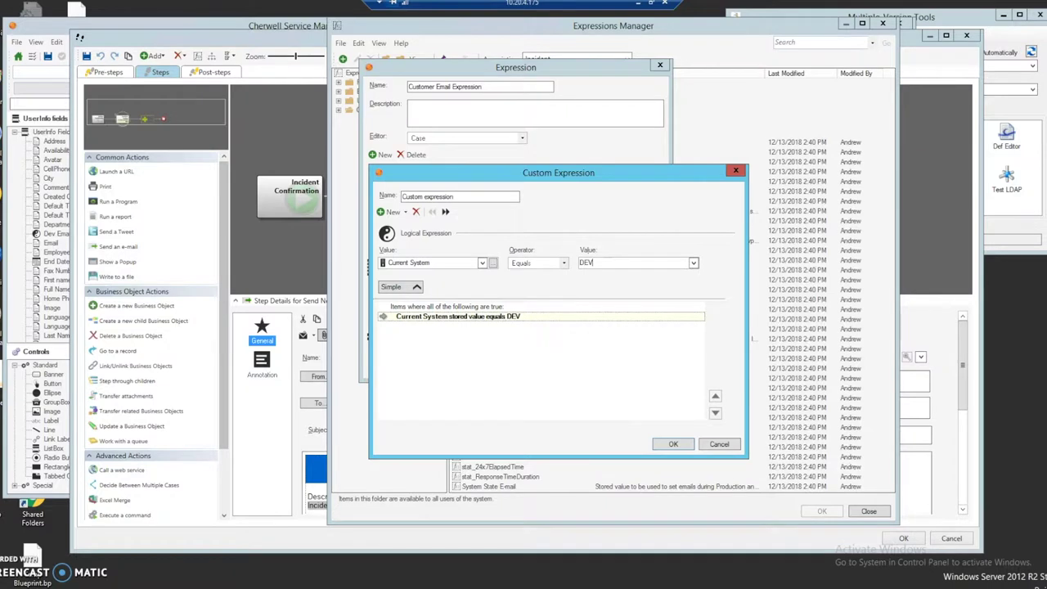
Add a second comparison, Customer Dev Email Enabled equals True, and confirm the condition.
click(392, 212)
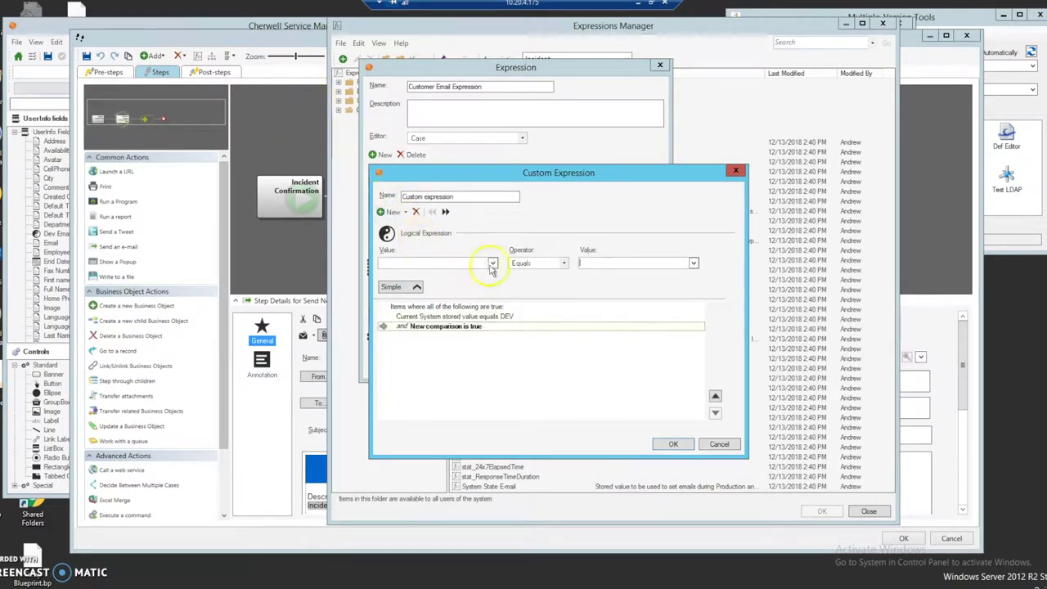
click(493, 263)
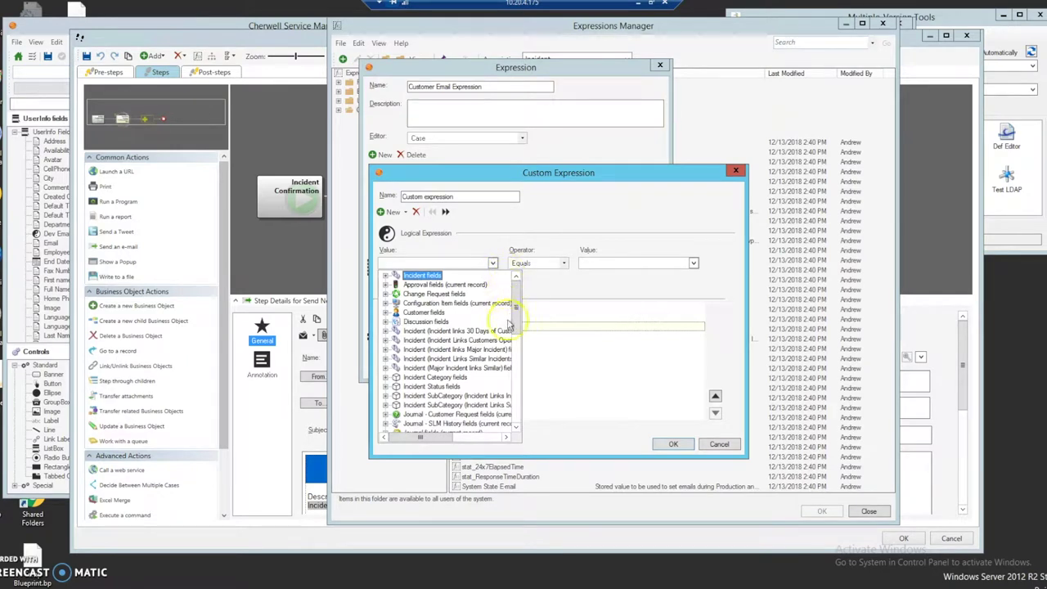
click(385, 312)
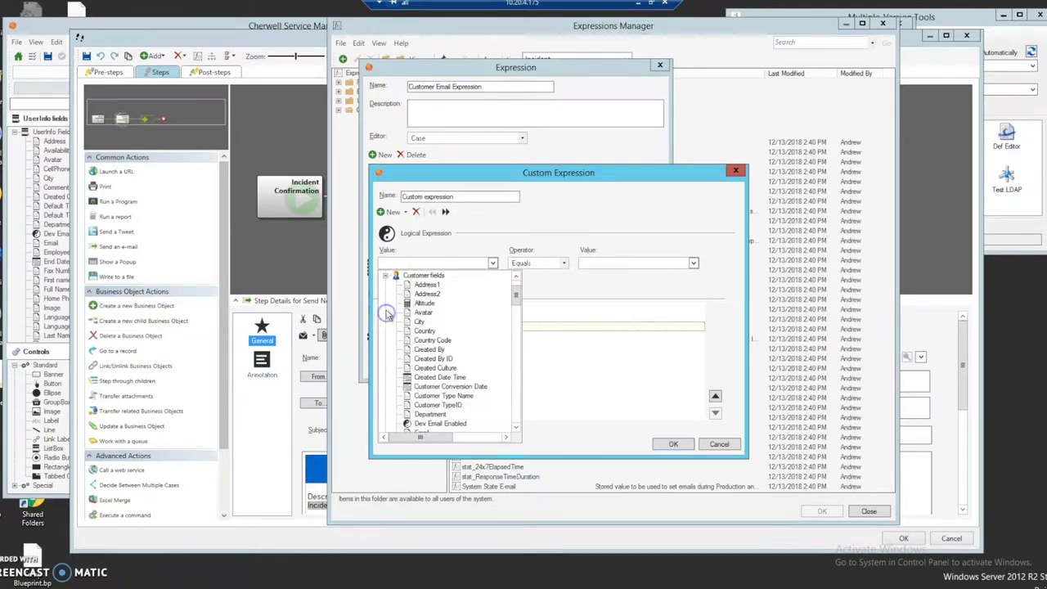
click(440, 424)
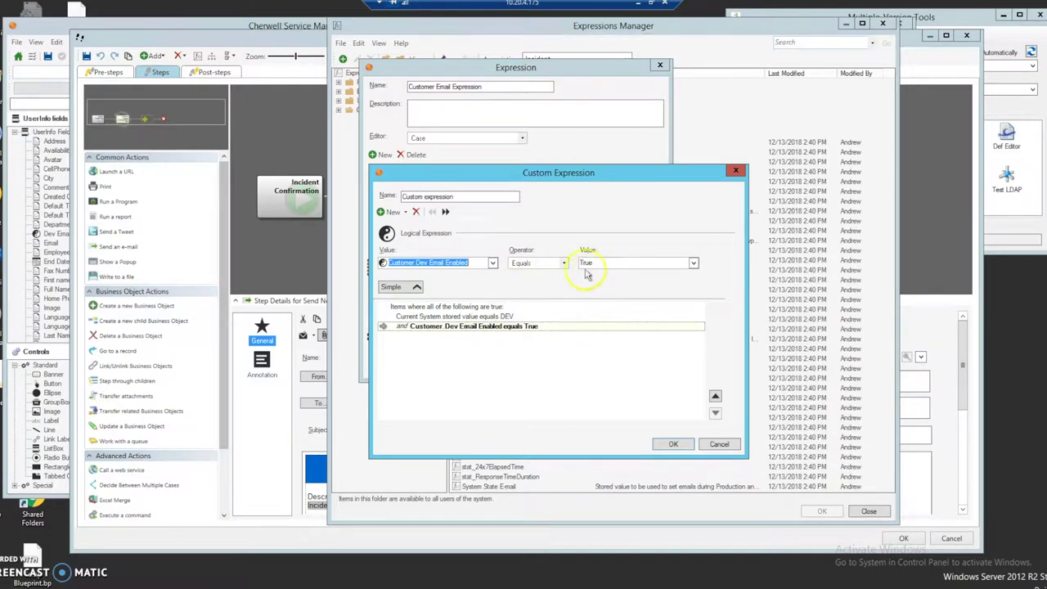
click(672, 444)
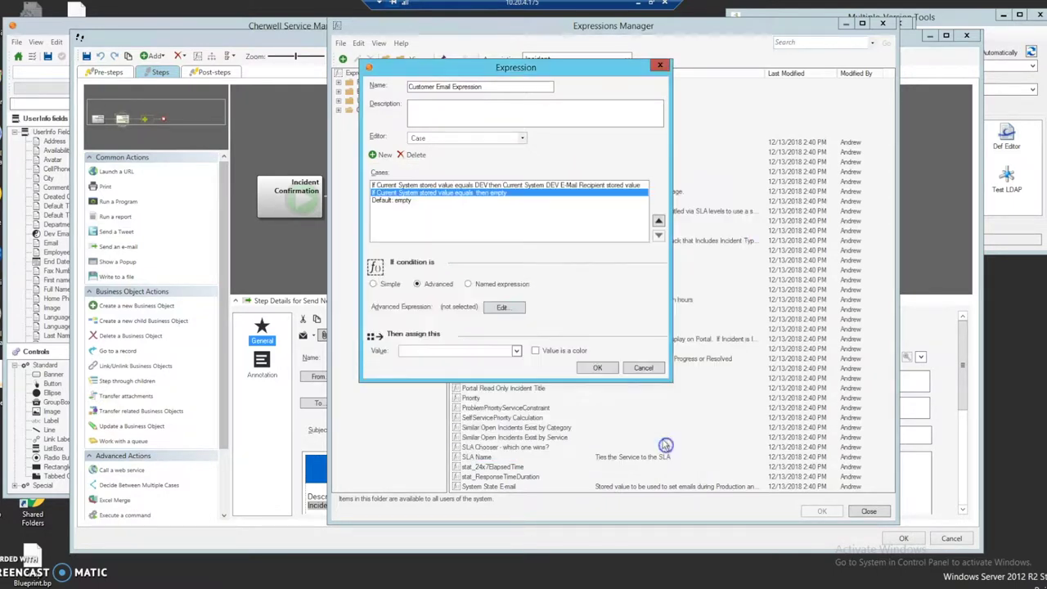
Make both the DEV-enabled case and the Default return Customer Email.
click(517, 352)
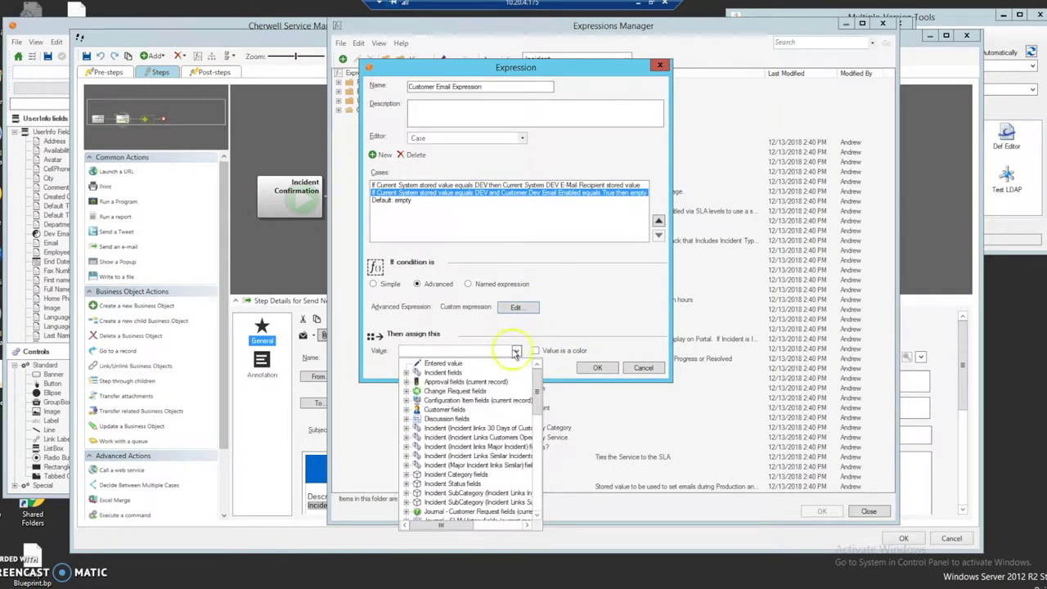
click(407, 410)
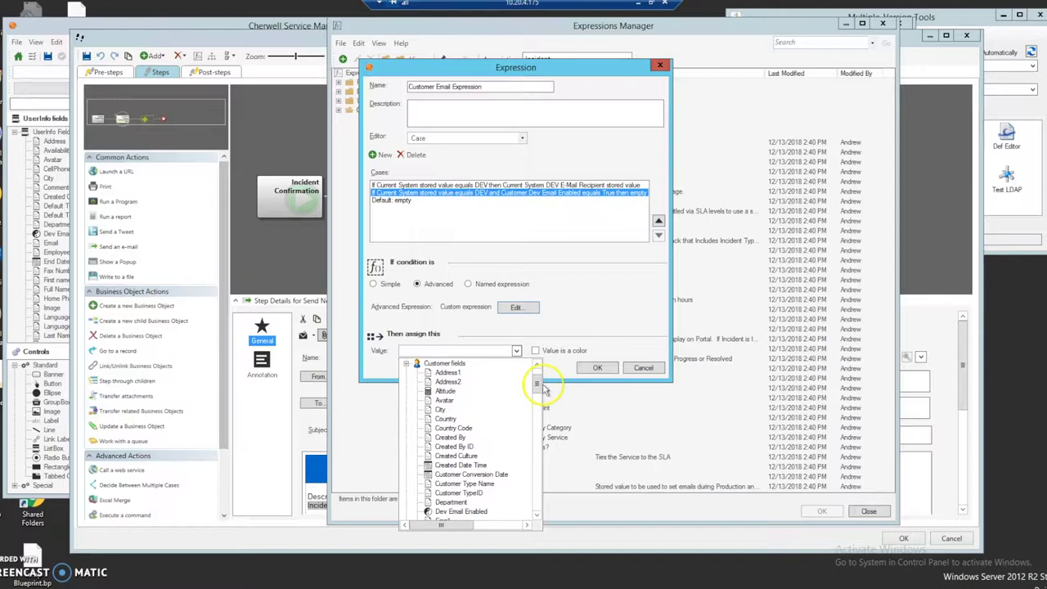
scroll(538, 397, down, 1)
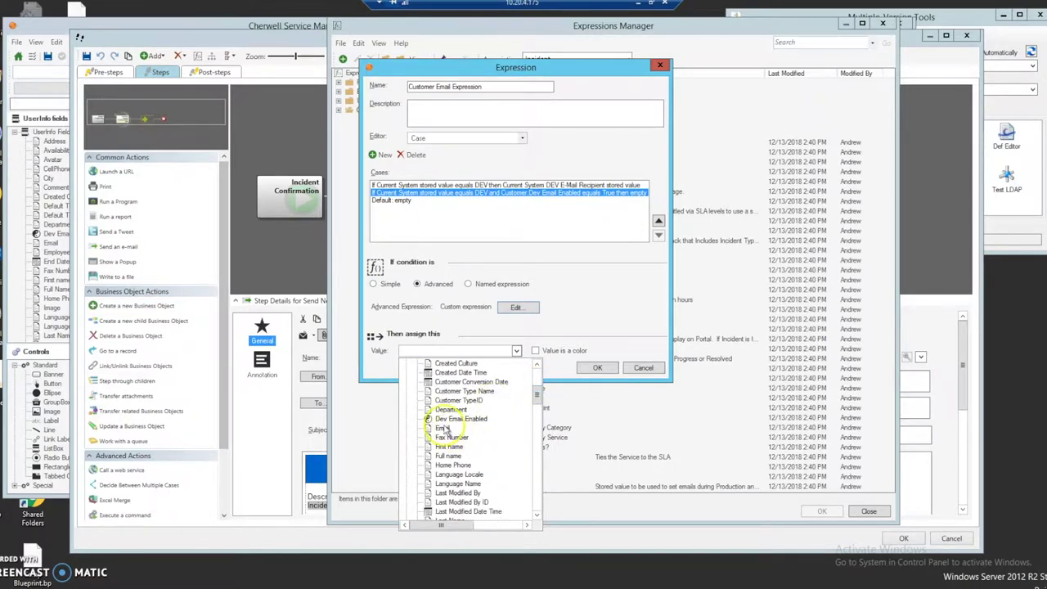
click(442, 427)
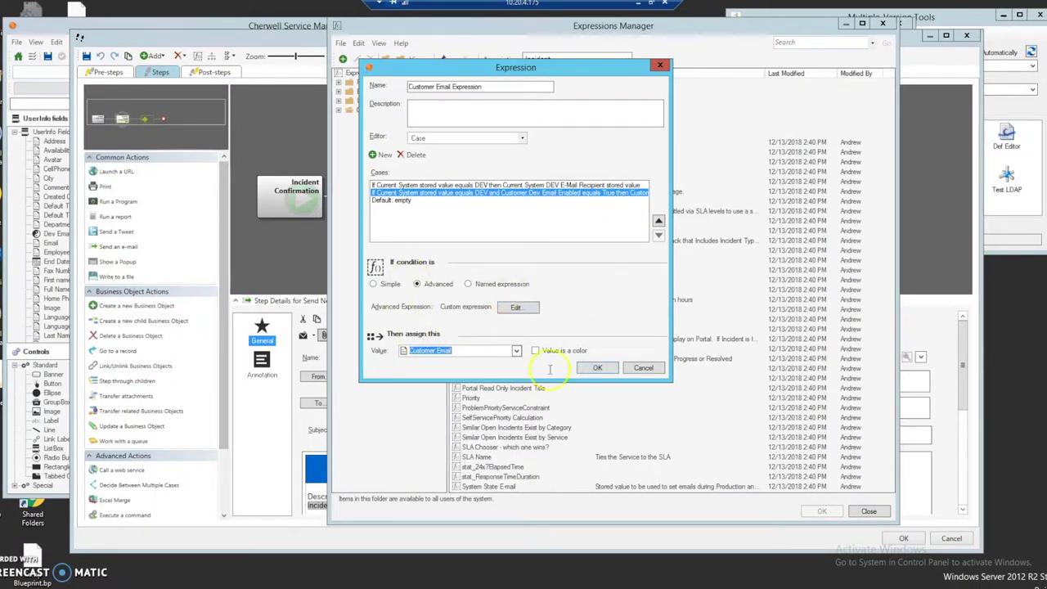
click(403, 201)
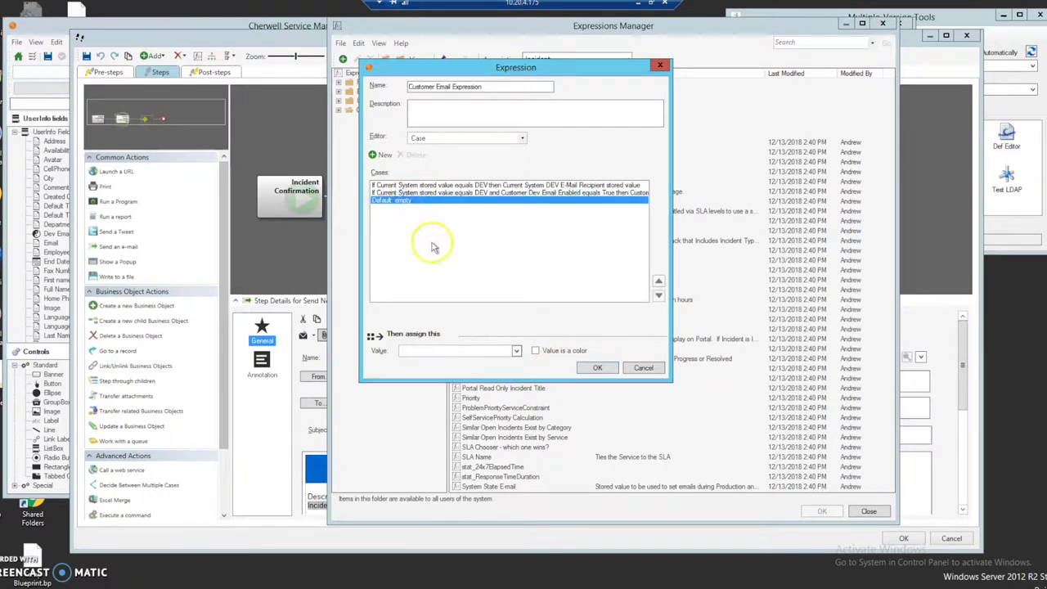
click(516, 350)
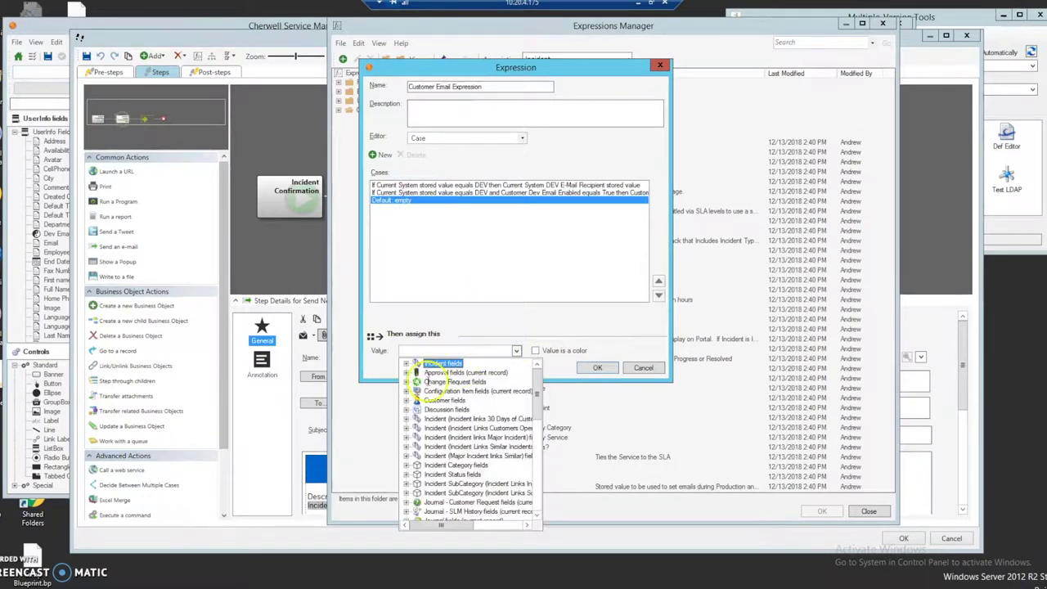
click(406, 401)
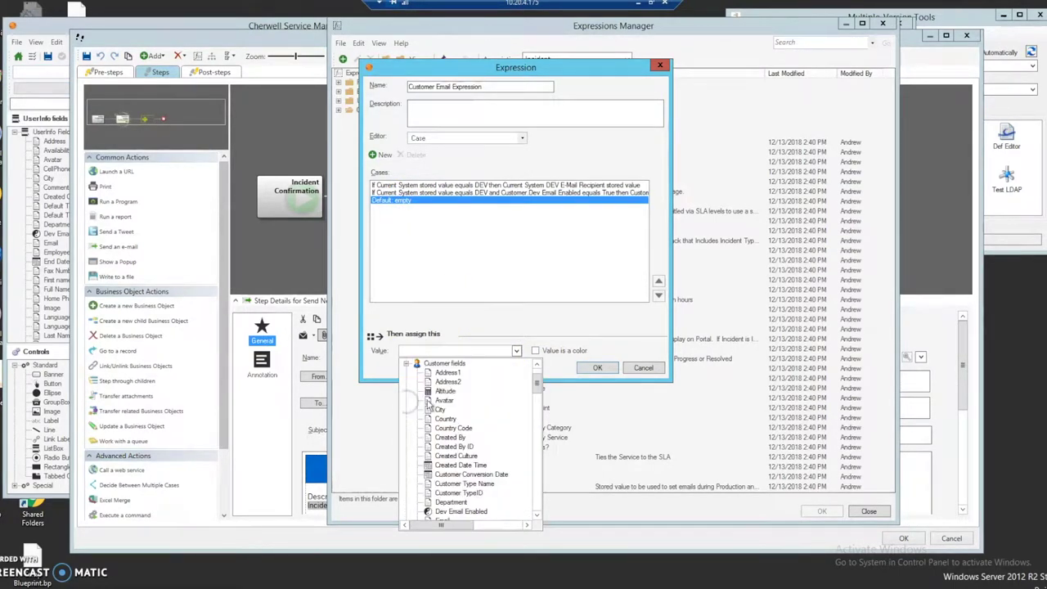
drag(537, 389, 543, 400)
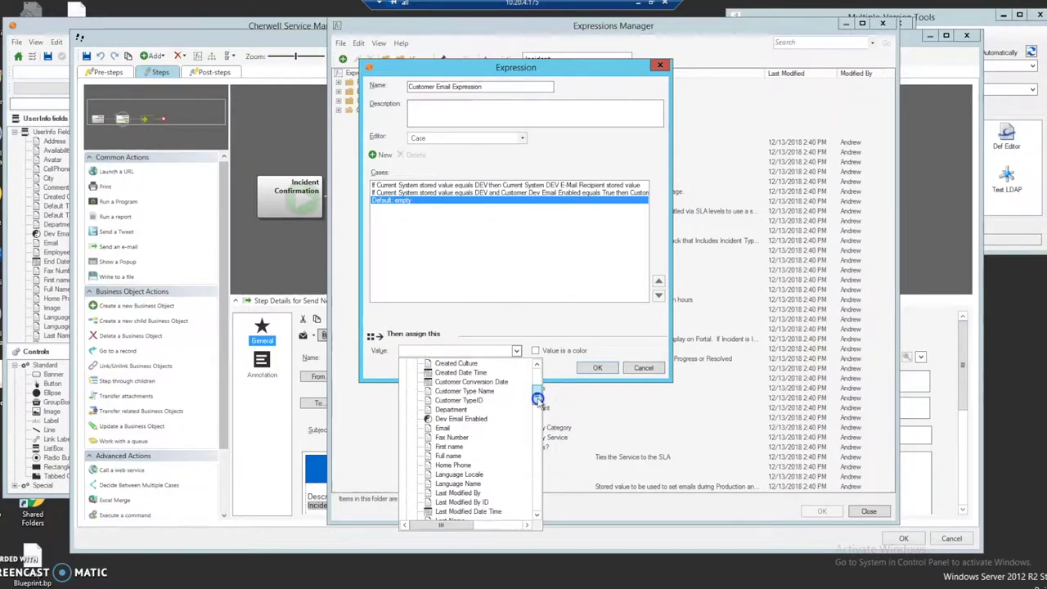
click(444, 428)
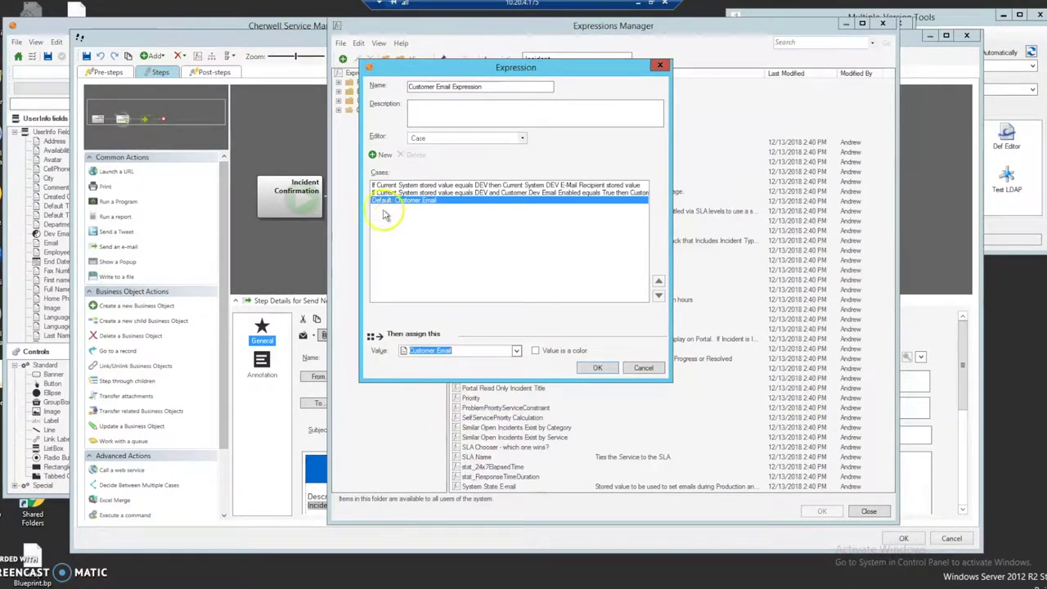
Move the DEV-enabled case to the top and save the expression.
click(458, 193)
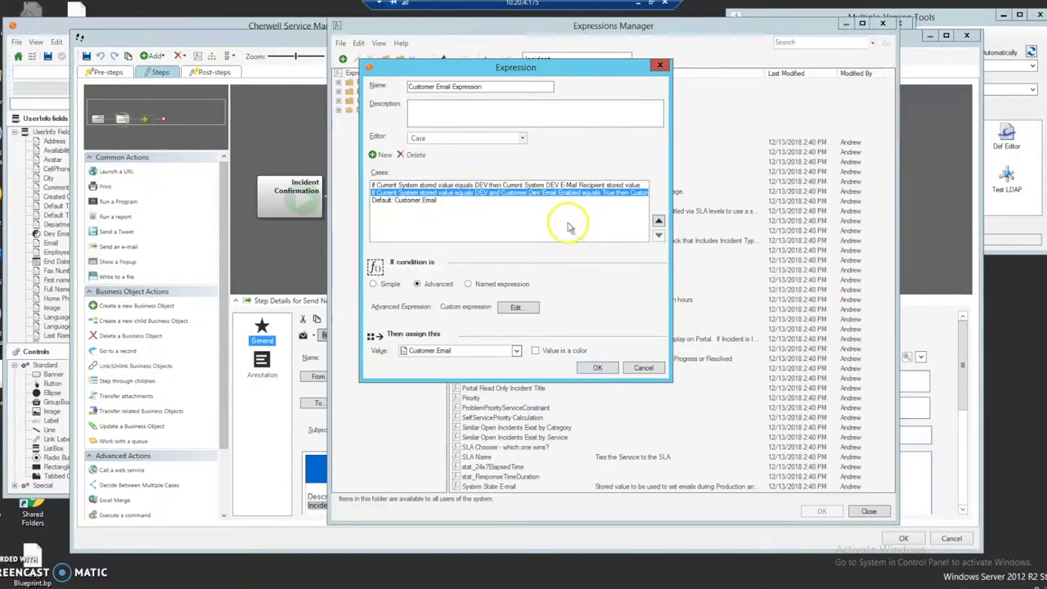
click(658, 220)
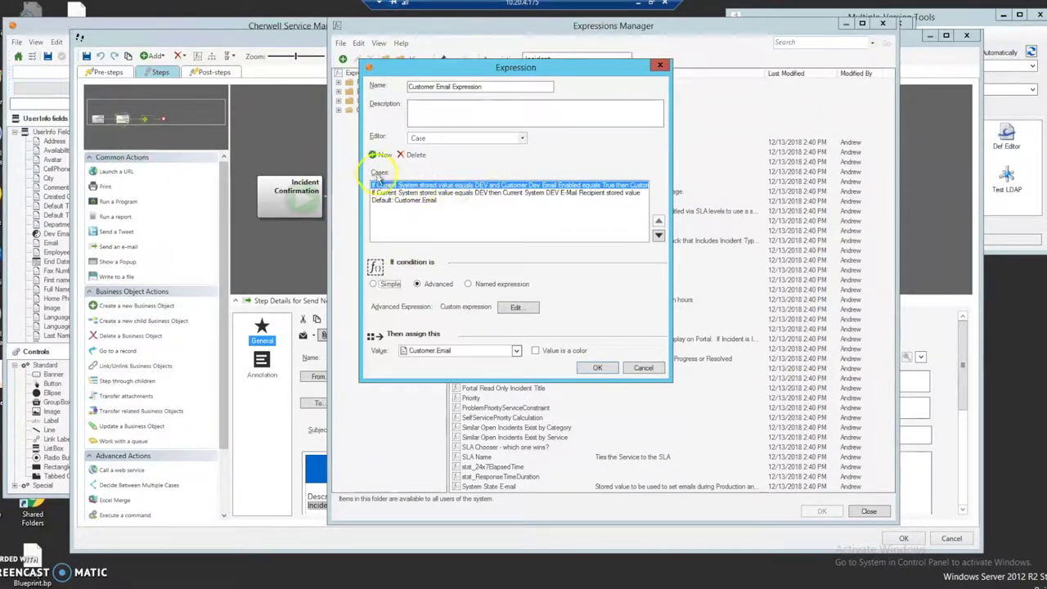
click(479, 187)
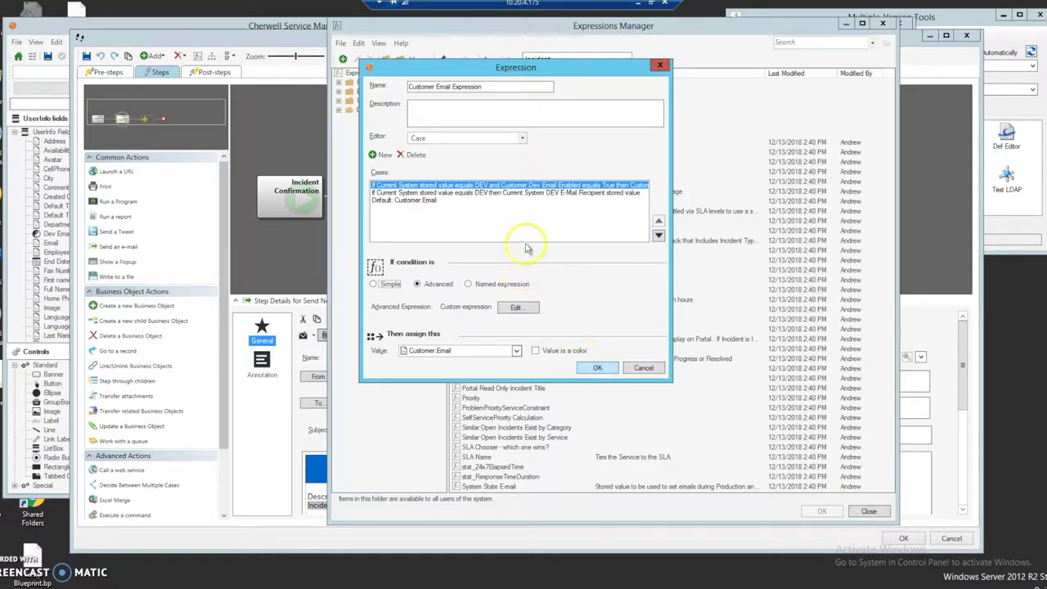
key(Return)
click(892, 483)
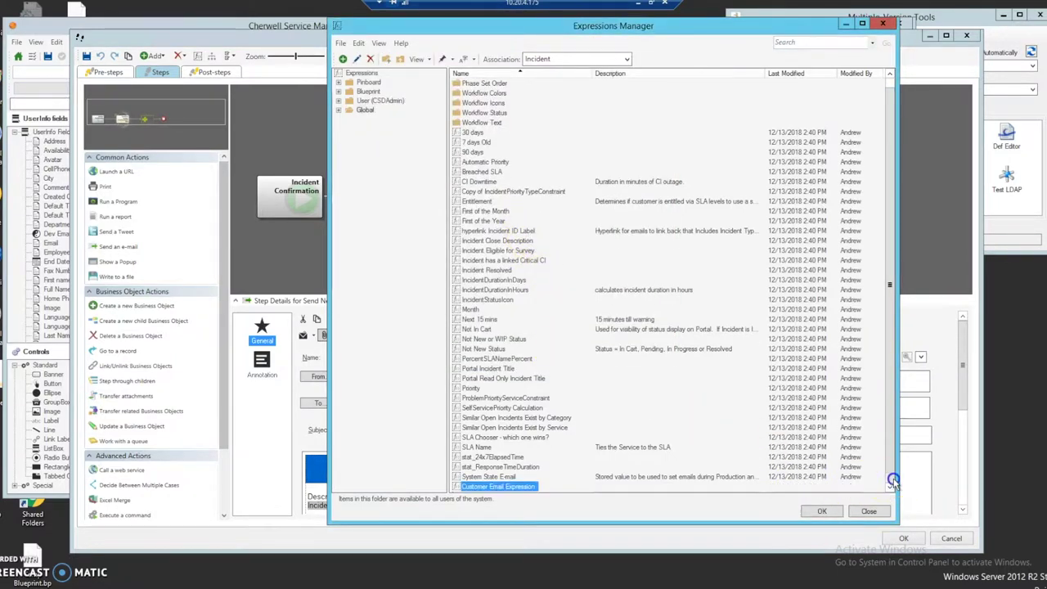
Address the Incident Confirmation e-mail to Customer Email Expression, removing the old custom expression, and save.
click(808, 508)
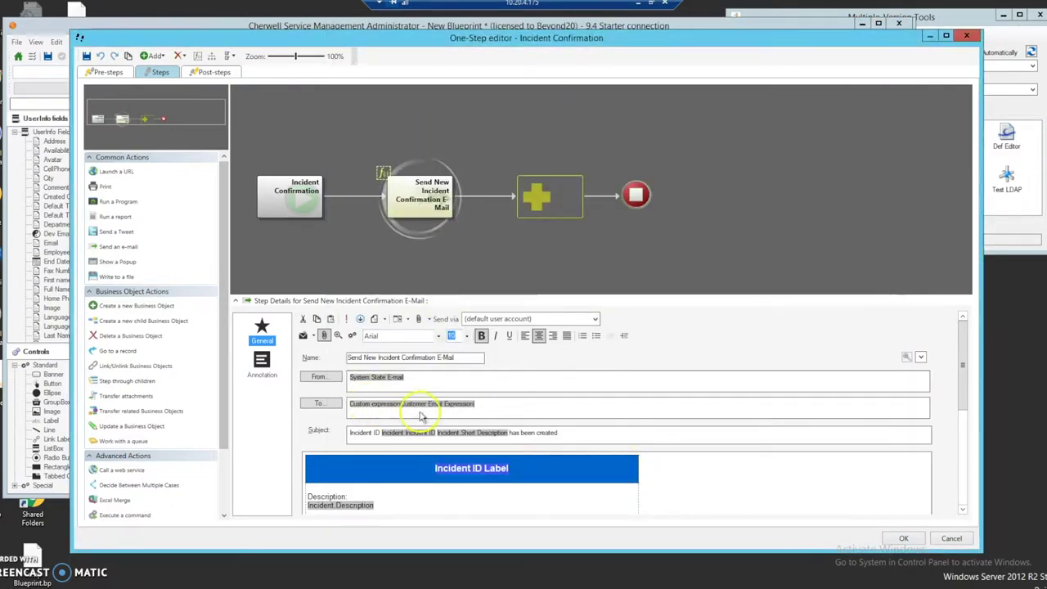
right_click(382, 404)
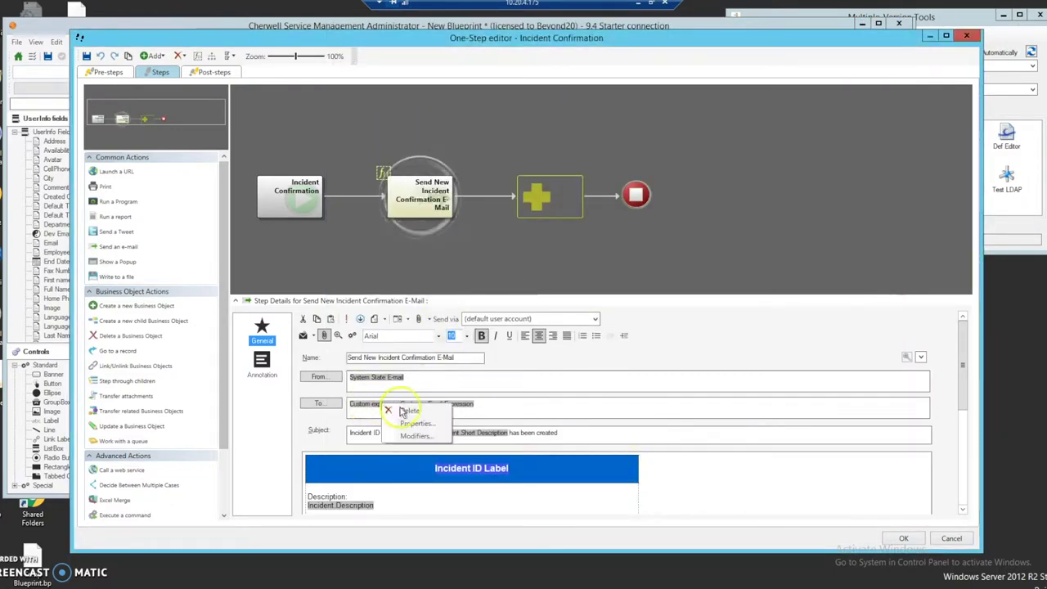
key(Escape)
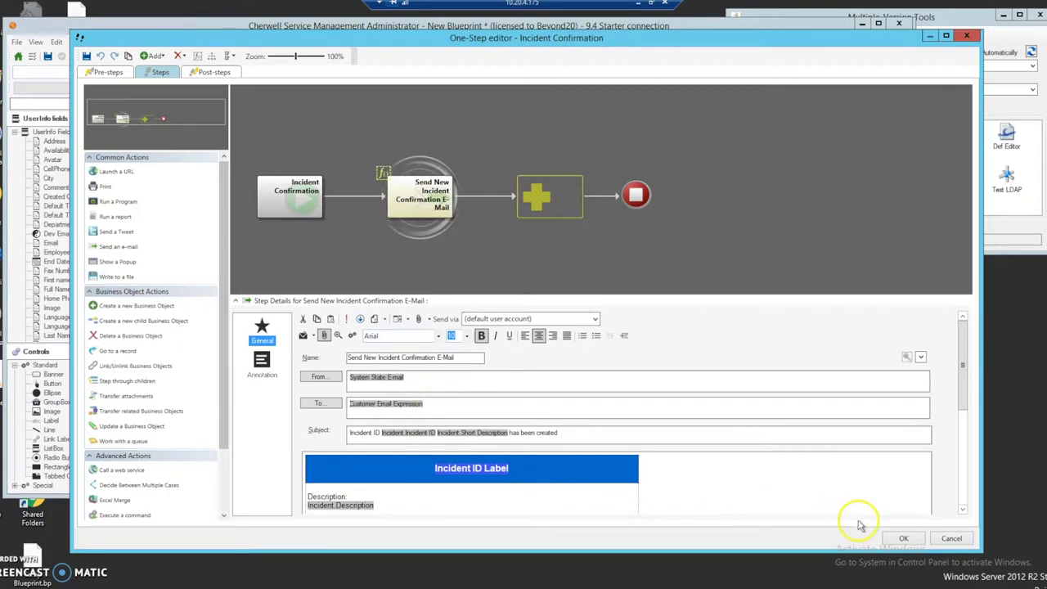
click(903, 538)
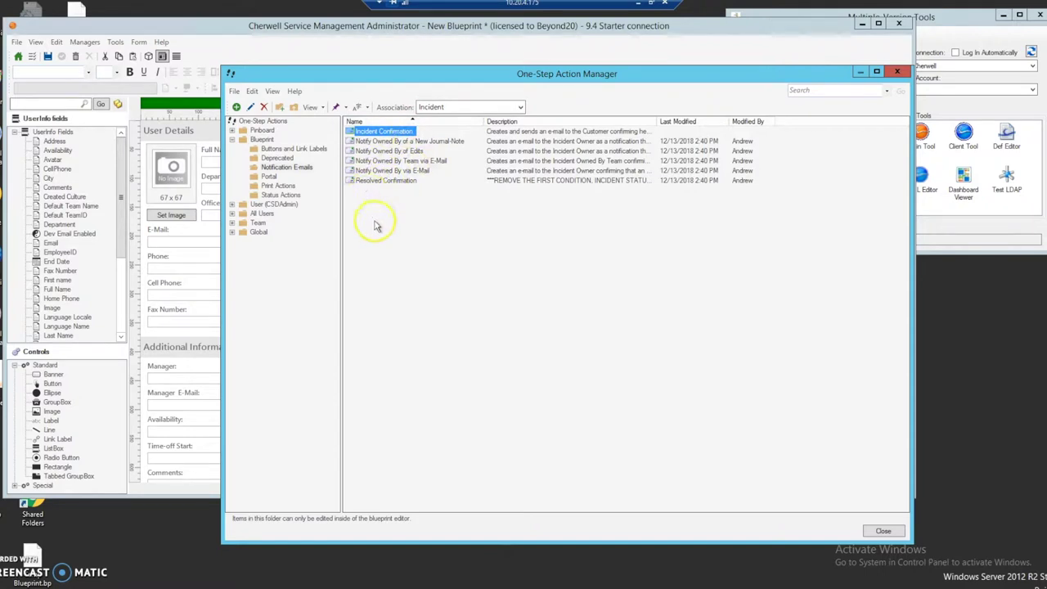
Edit the Notify Owned By via E-Mail one-step and view its e-mail settings.
click(386, 171)
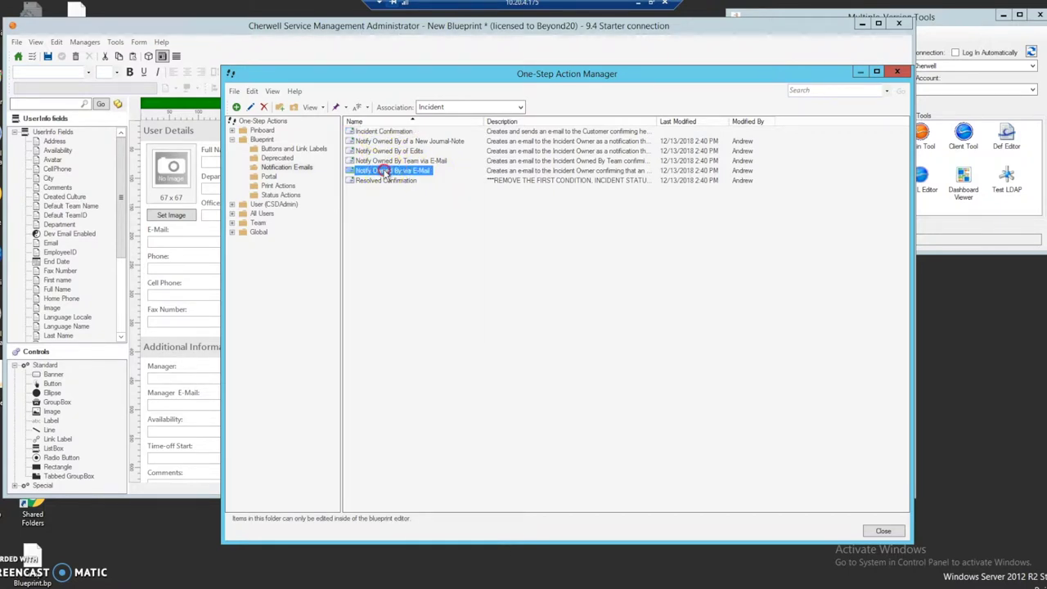
right_click(385, 171)
click(413, 185)
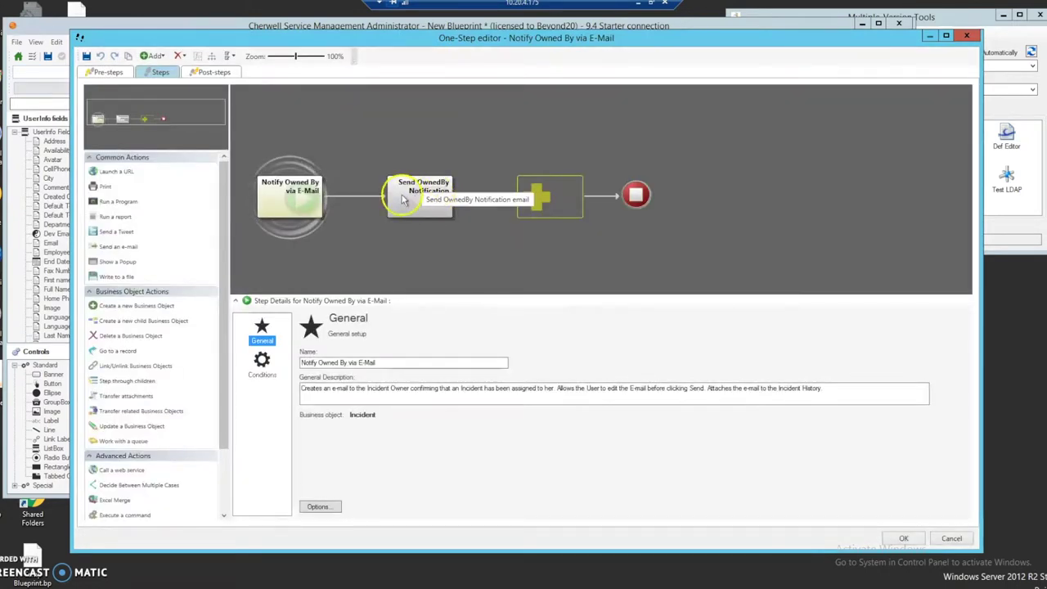
click(406, 202)
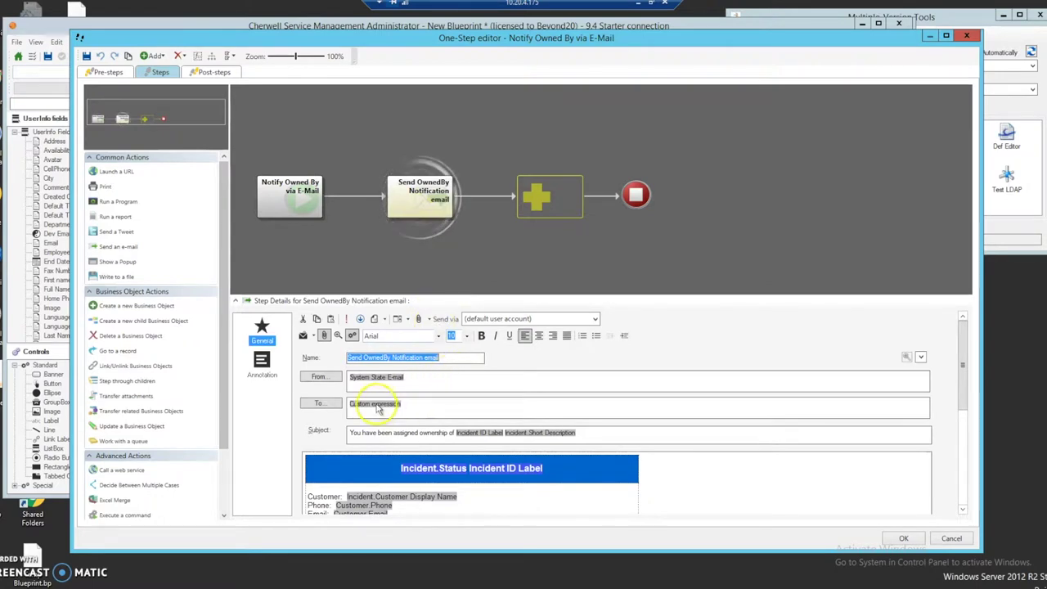
Browse the saved Expressions from the To field's picker to reach the Expressions Manager.
click(455, 405)
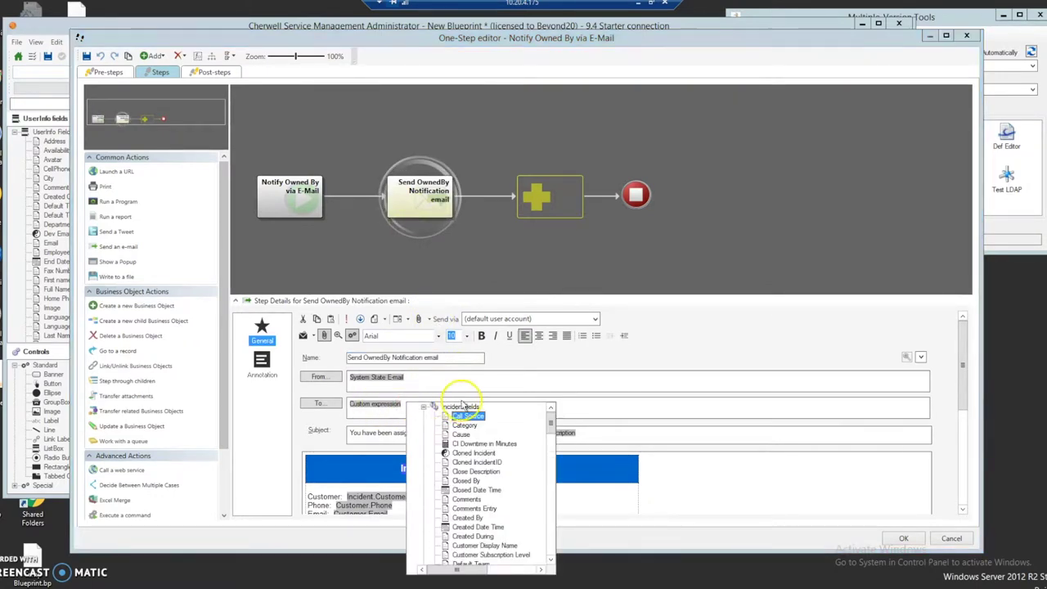
click(553, 547)
click(553, 547)
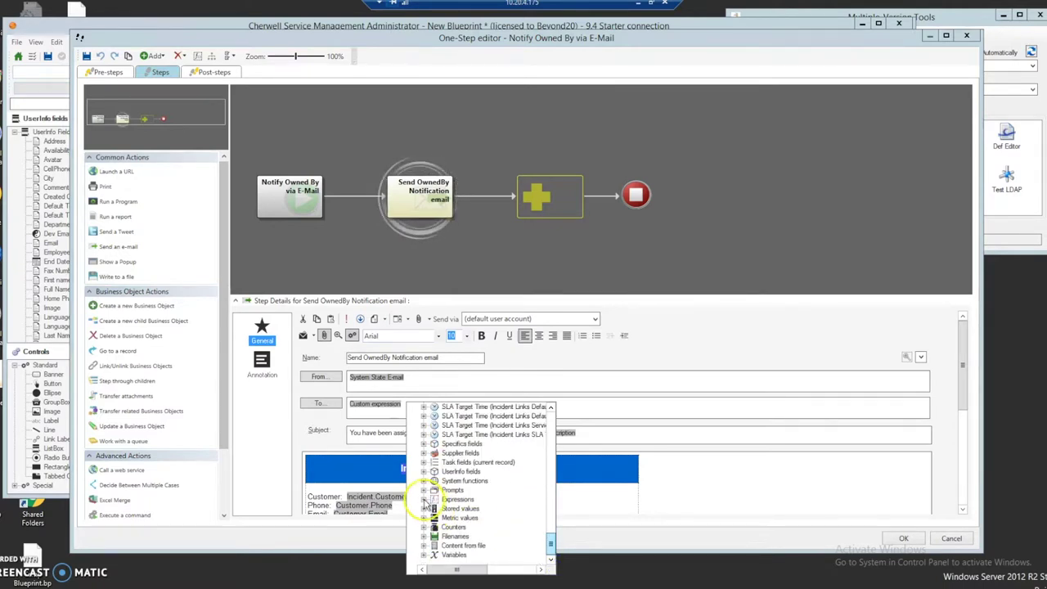
click(424, 499)
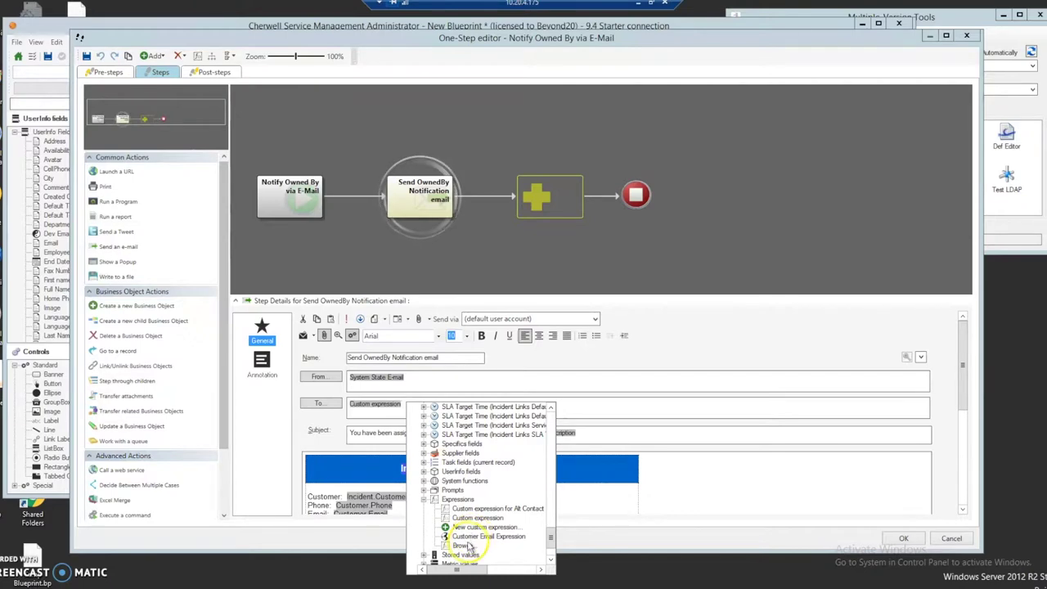
click(464, 545)
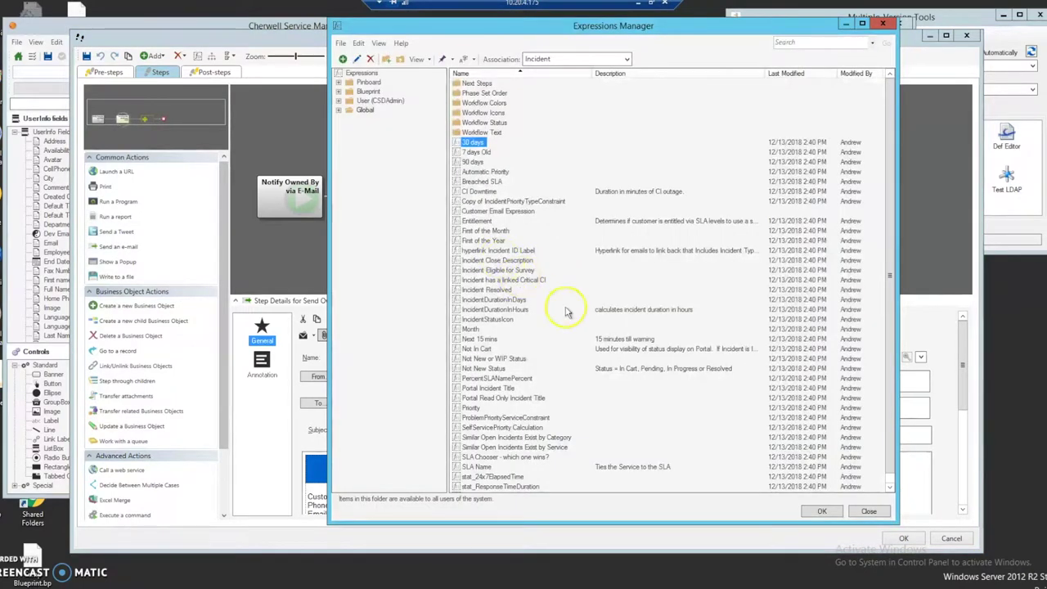
Copy Customer Email Expression and paste a duplicate into the expression list.
scroll(884, 479, down, 1)
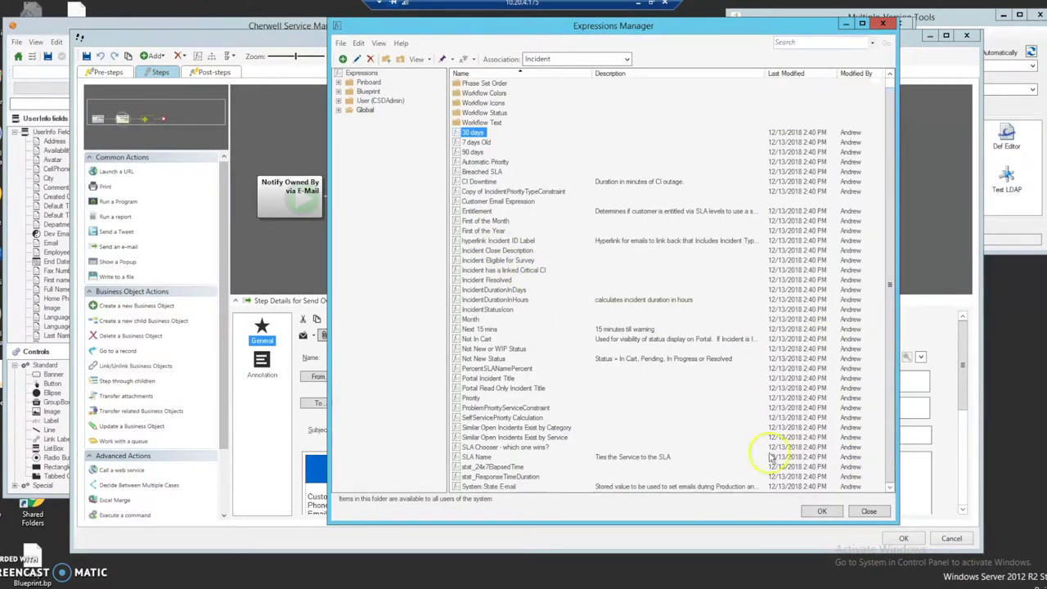
scroll(565, 437, up, 1)
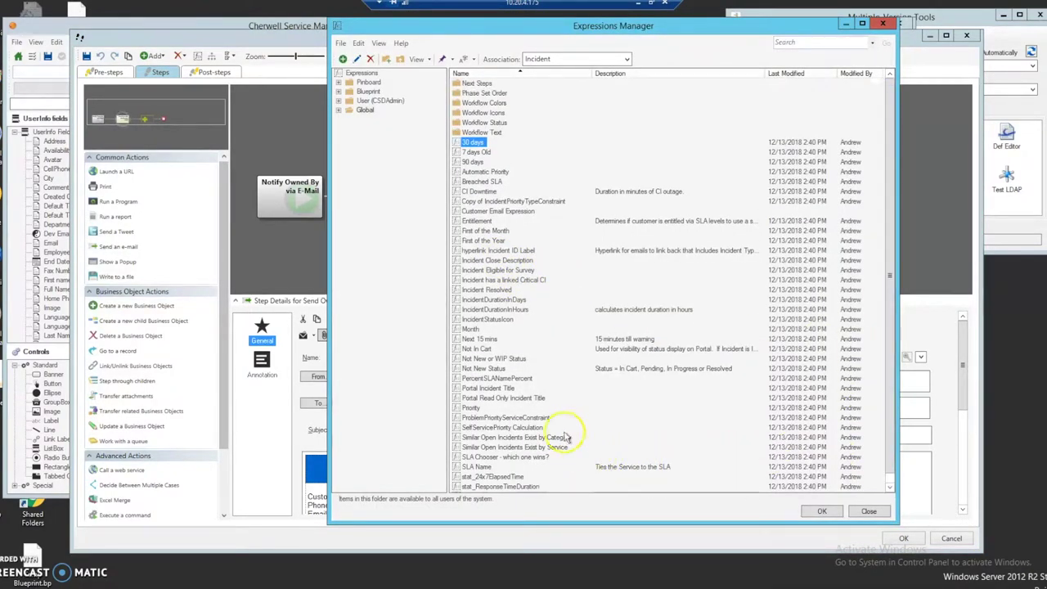
click(495, 213)
right_click(495, 213)
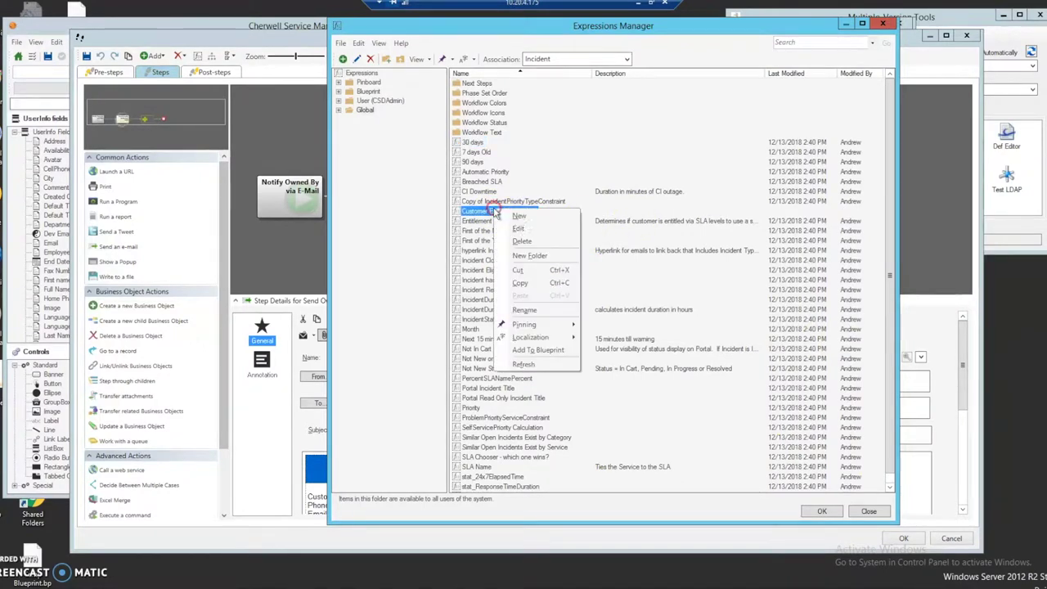
click(520, 283)
right_click(581, 240)
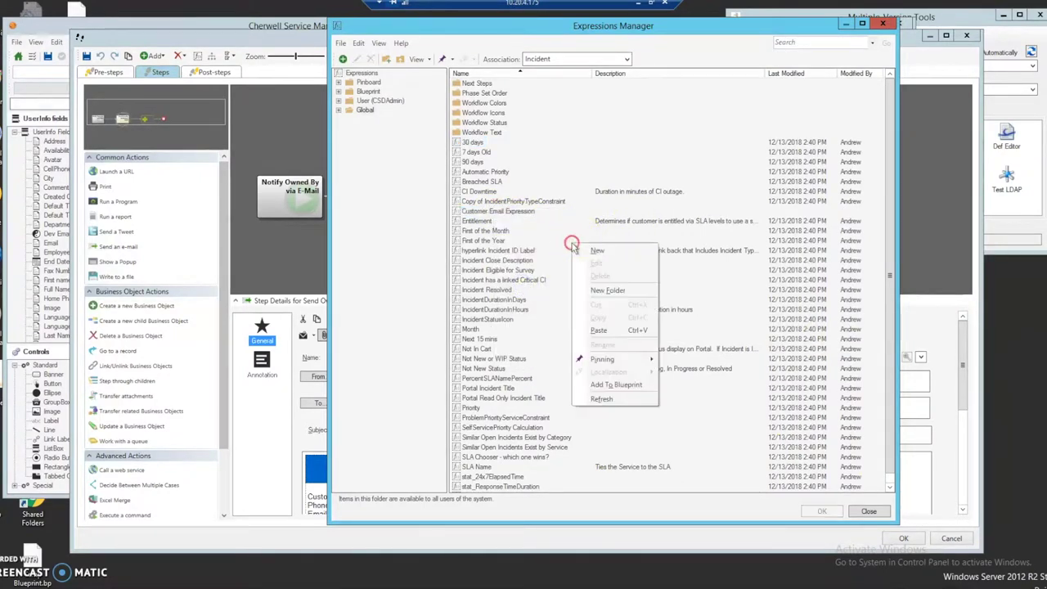
click(612, 326)
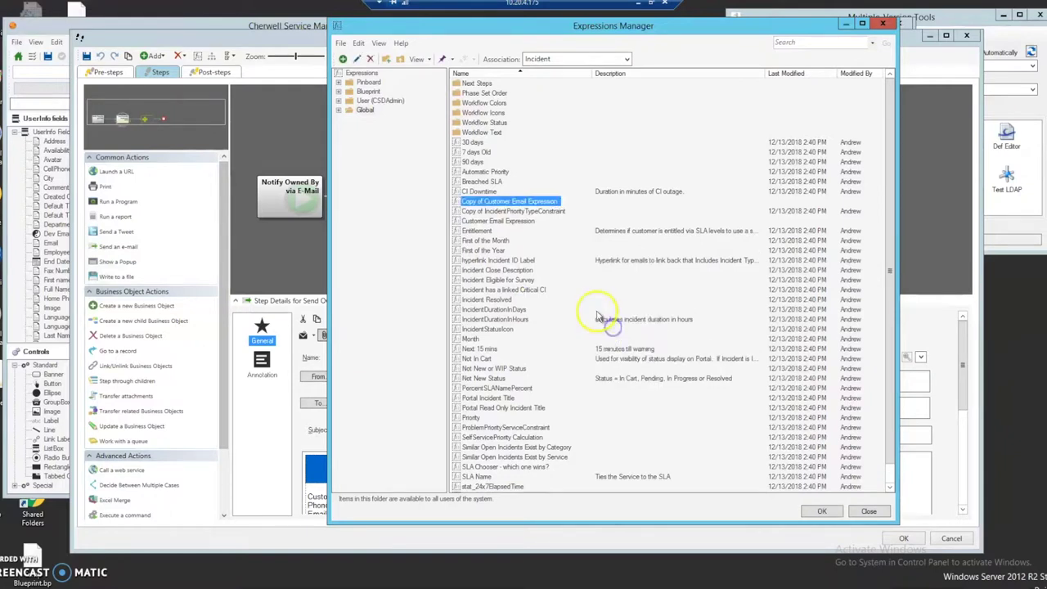
Rename the copy to 'User Owner Email Expression' and open it for editing.
click(512, 202)
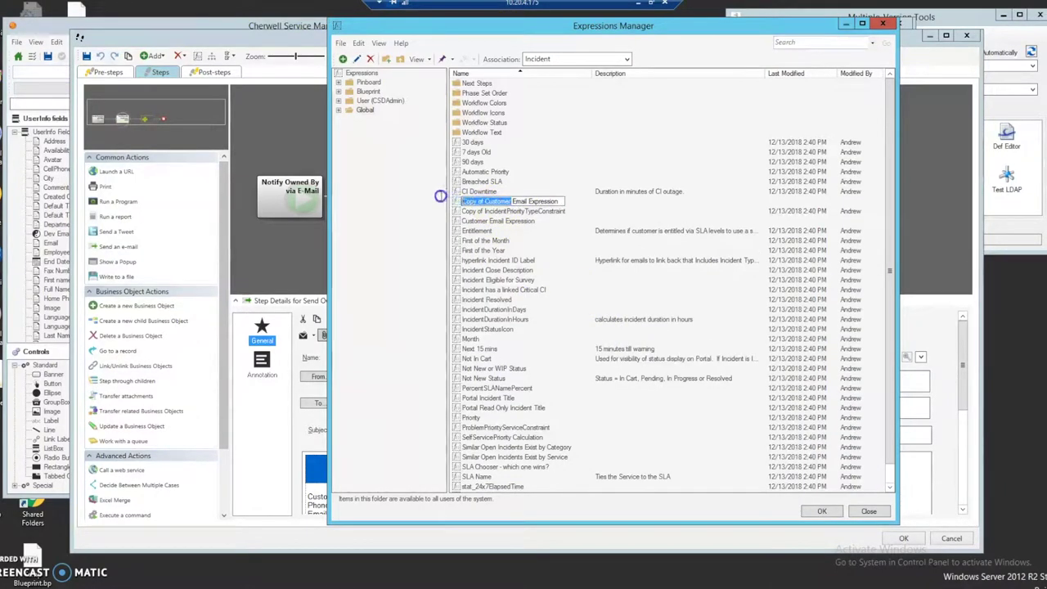
text(User)
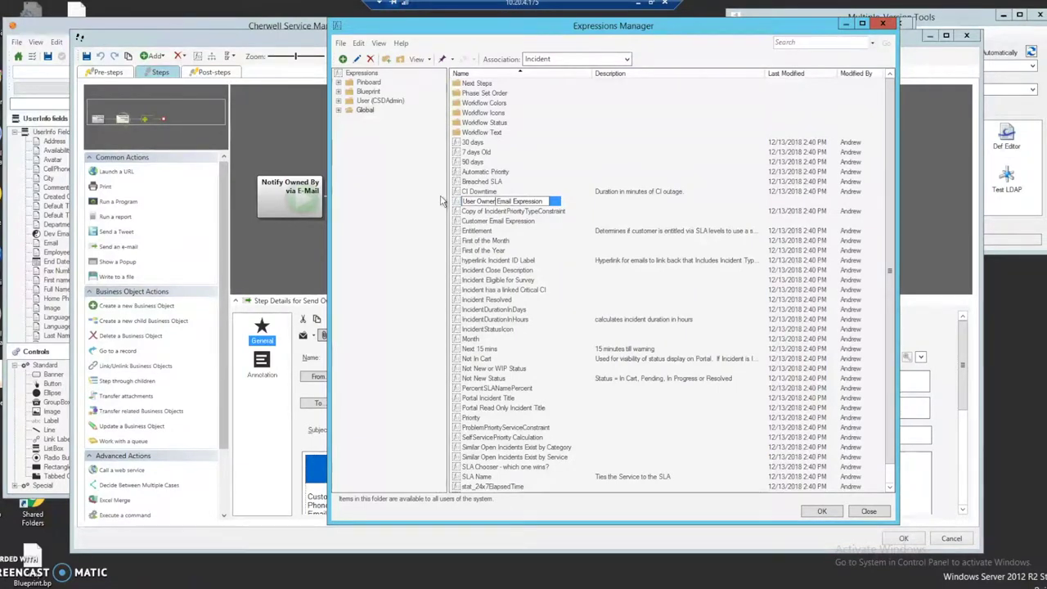
key(Return)
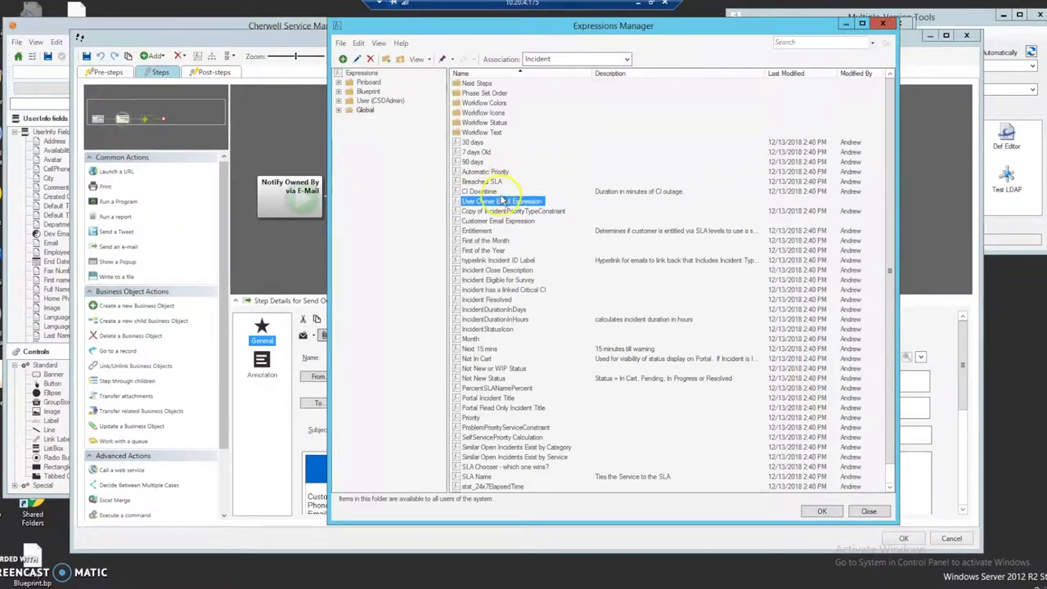
click(478, 211)
click(479, 201)
right_click(478, 203)
click(509, 228)
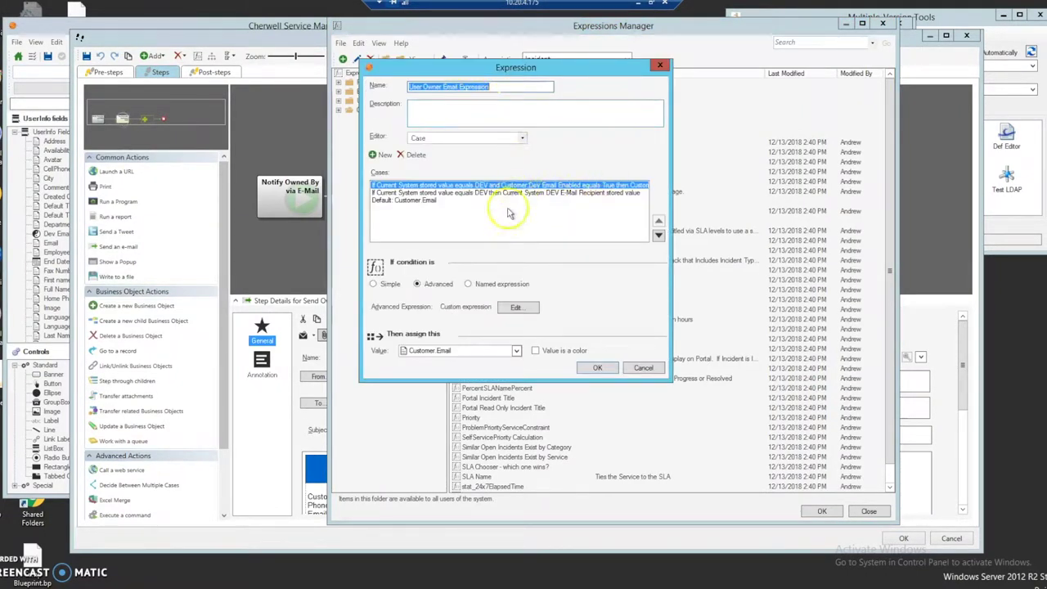
Change the first case's condition to test UserInfo Dev Email Enabled instead of Customer Dev Email Enabled.
click(460, 188)
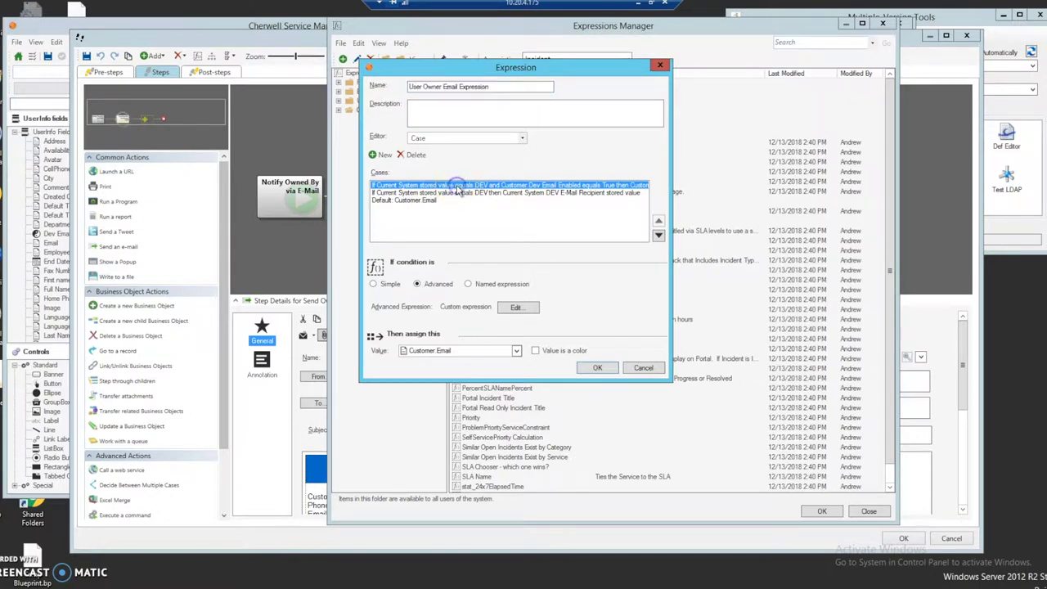
click(517, 307)
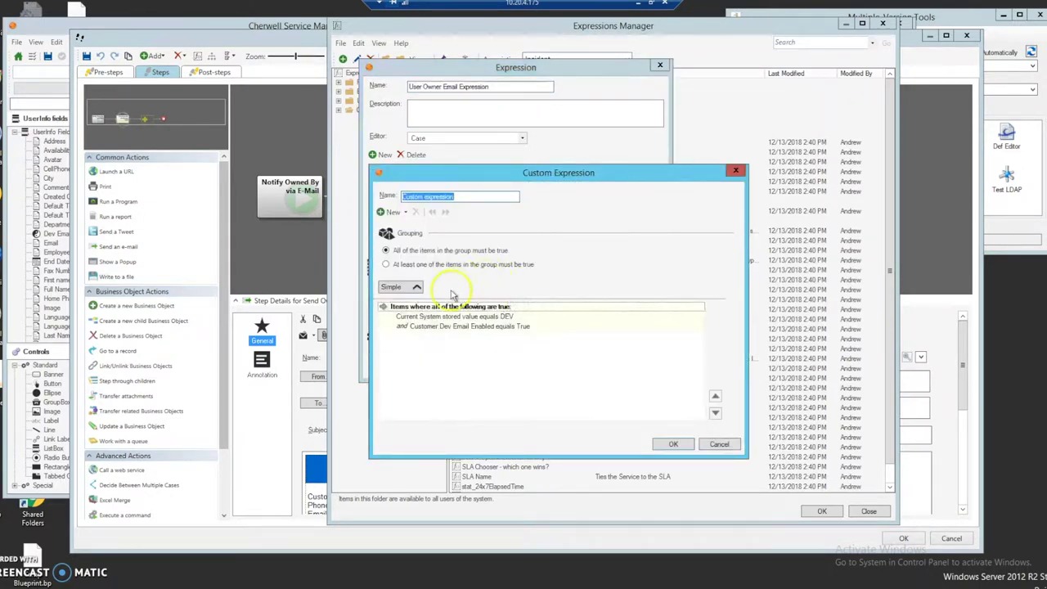
click(465, 327)
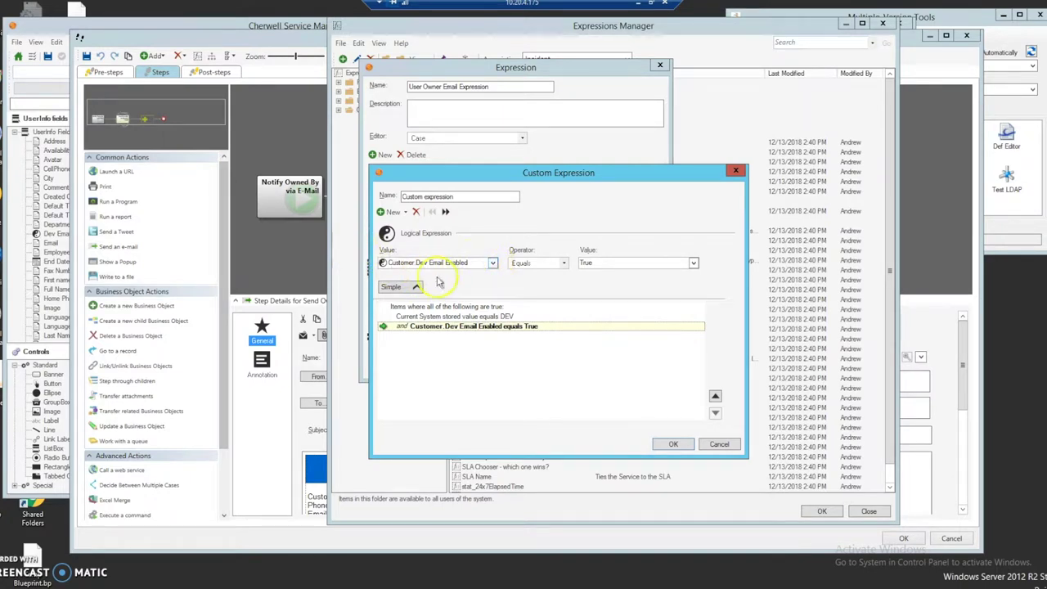
click(494, 263)
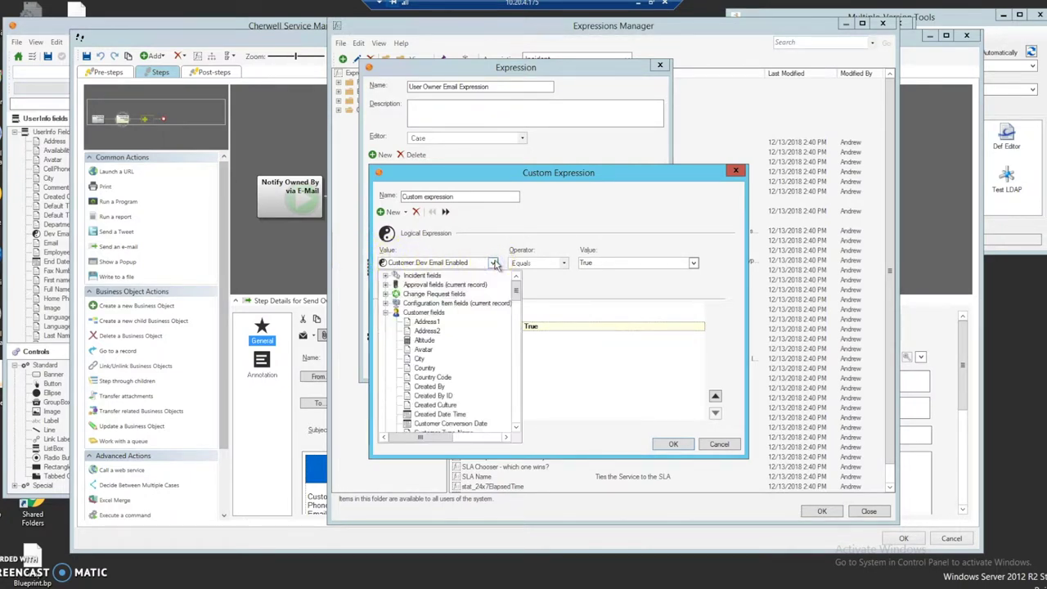
click(386, 313)
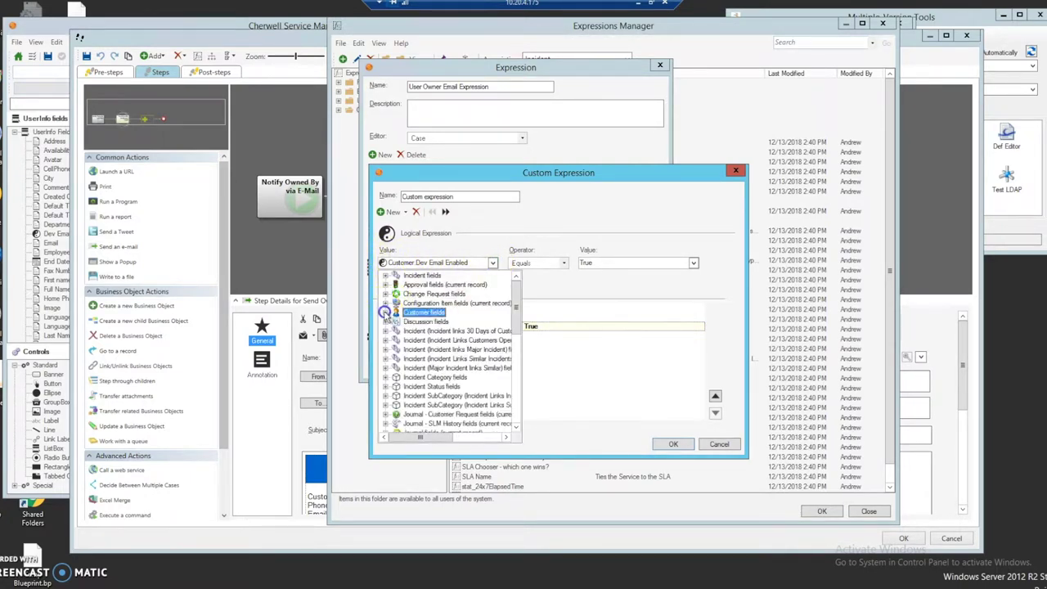
drag(513, 296, 516, 385)
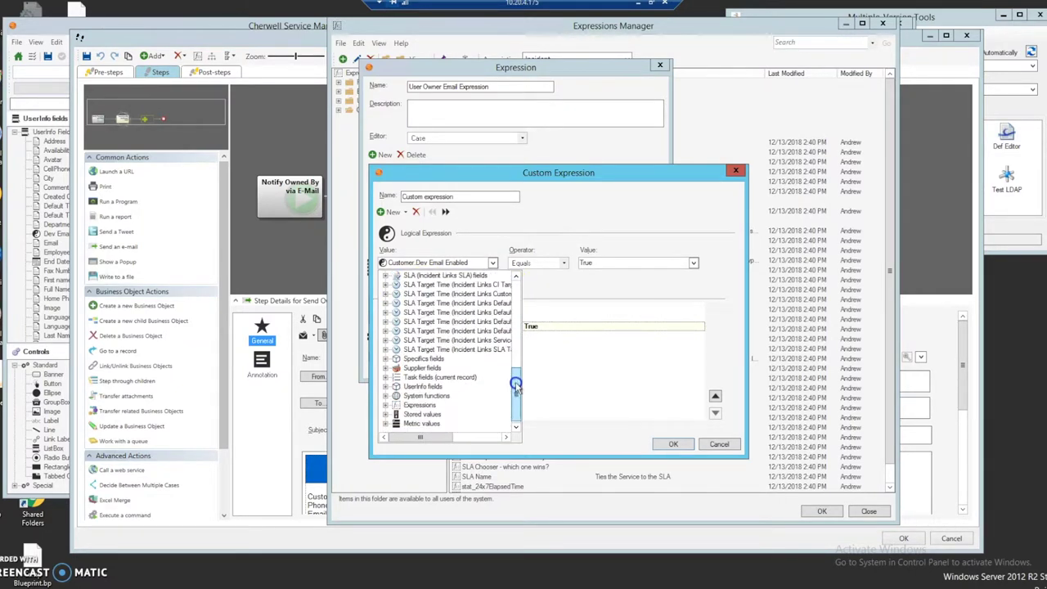
click(387, 387)
click(433, 405)
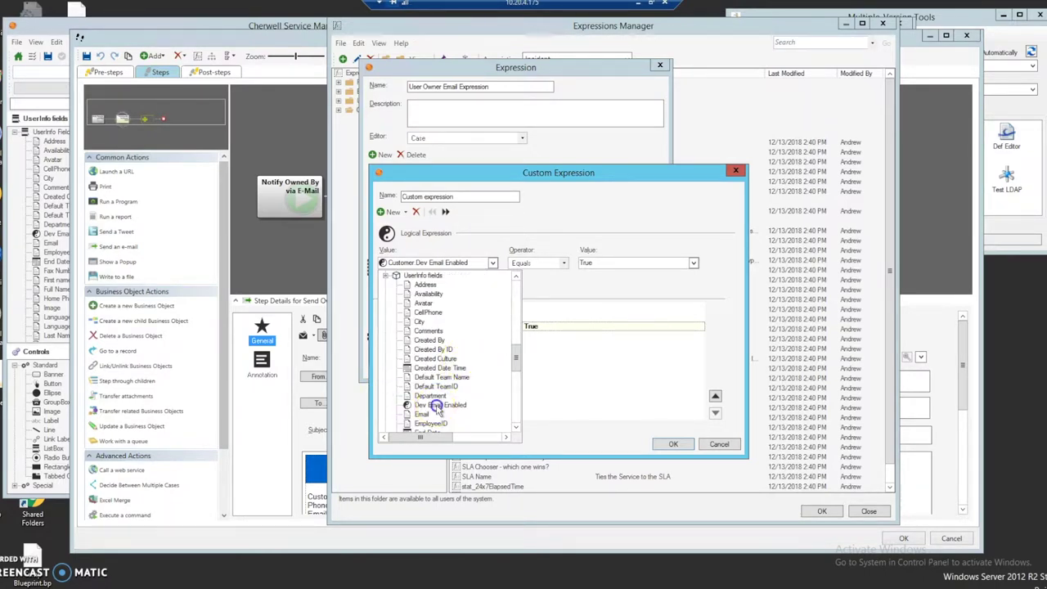
click(667, 443)
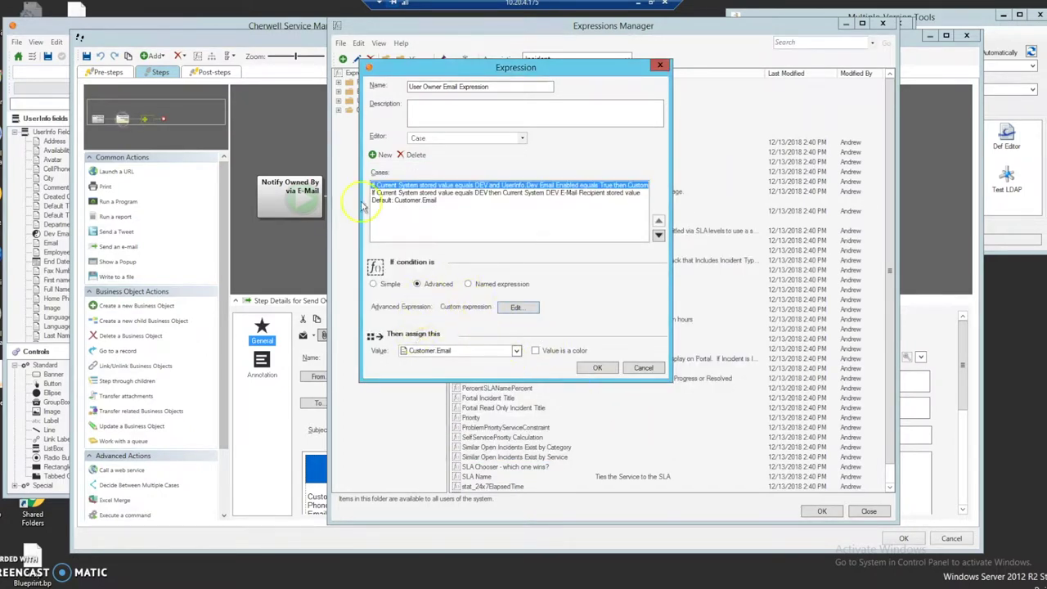
Make the first case return UserInfo Email.
click(516, 350)
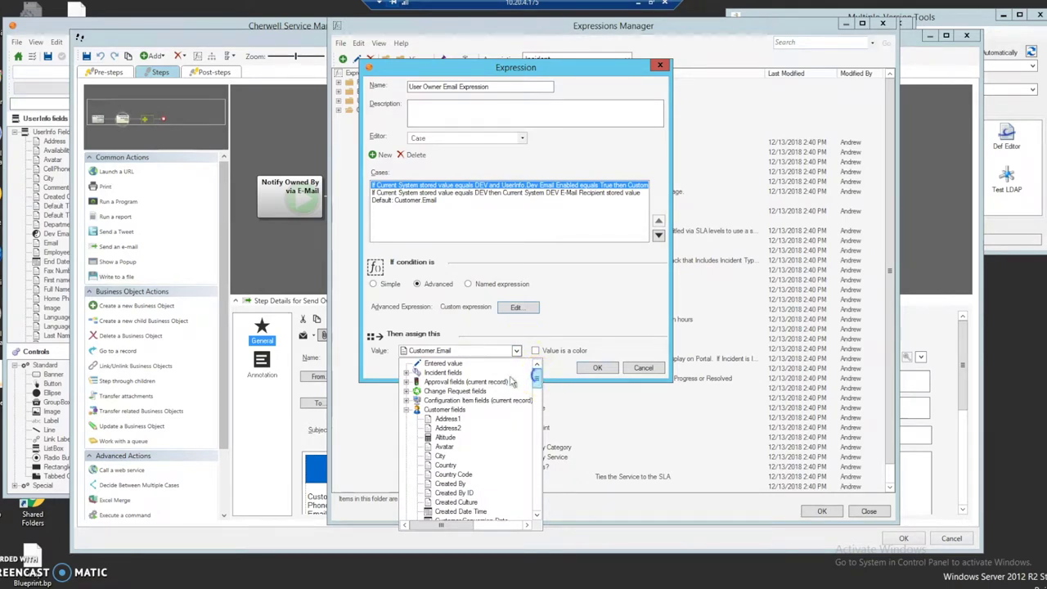
click(408, 410)
drag(538, 378, 540, 499)
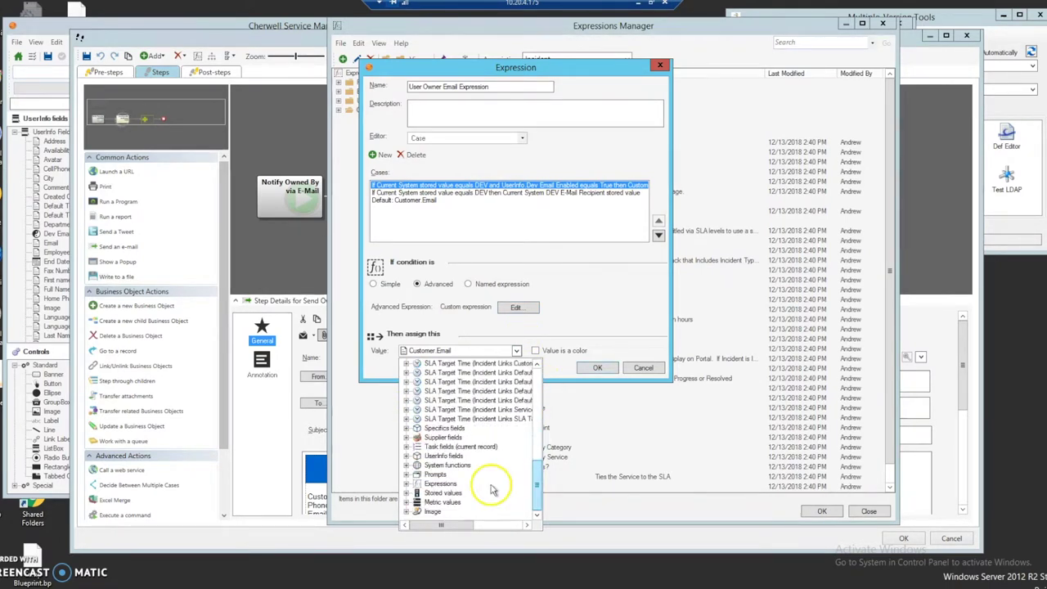
click(406, 456)
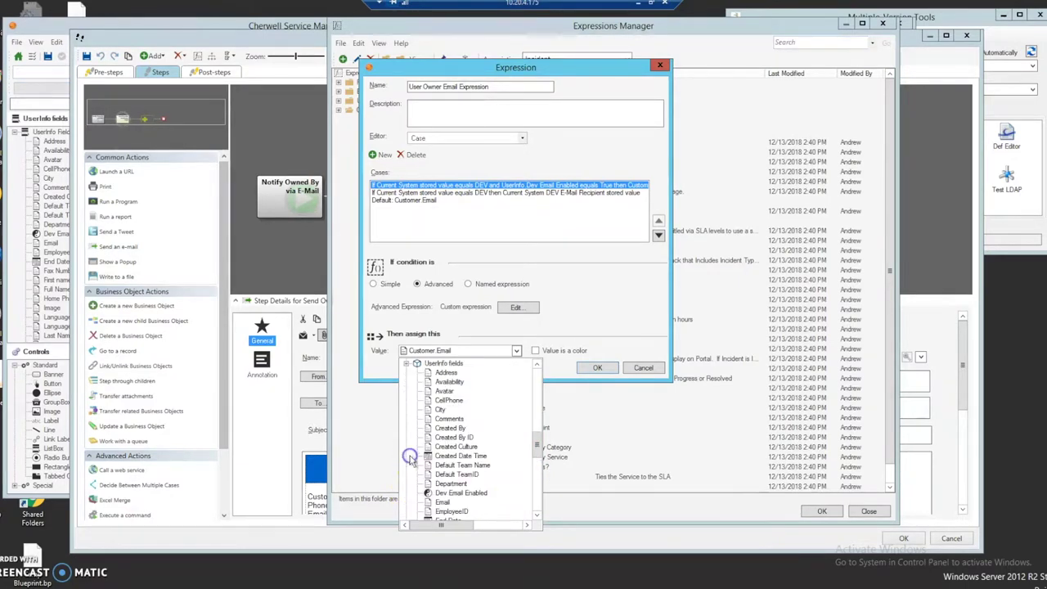
click(441, 501)
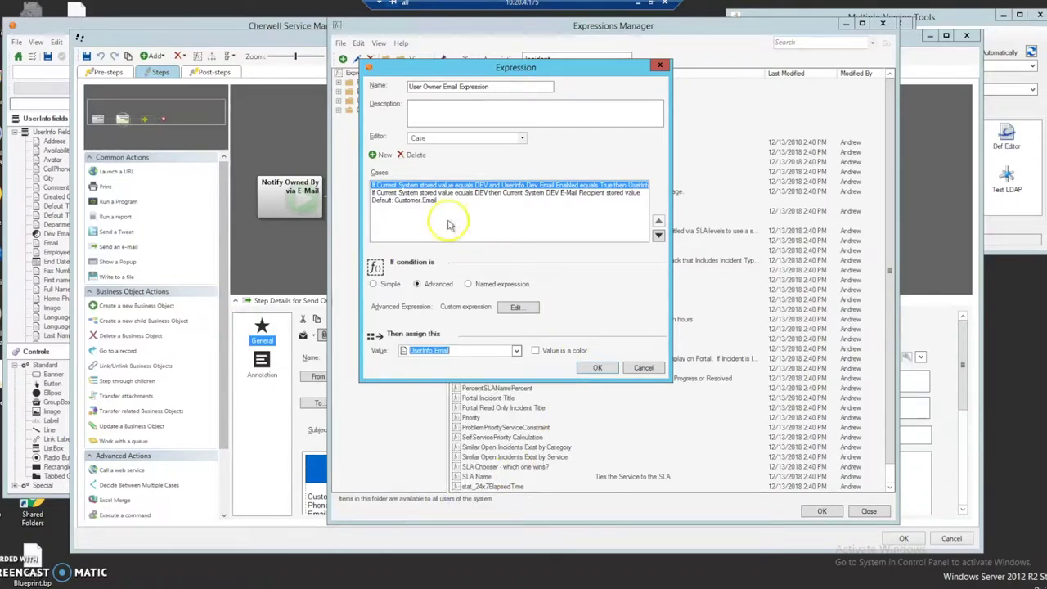
Make the Default case return UserInfo Email and confirm the expression.
click(463, 193)
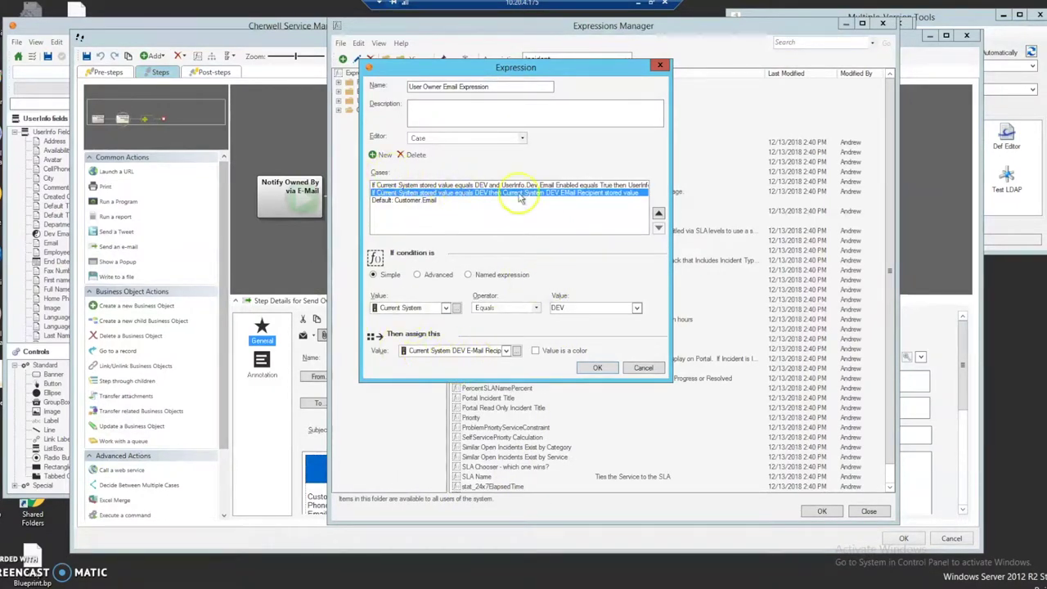
click(409, 201)
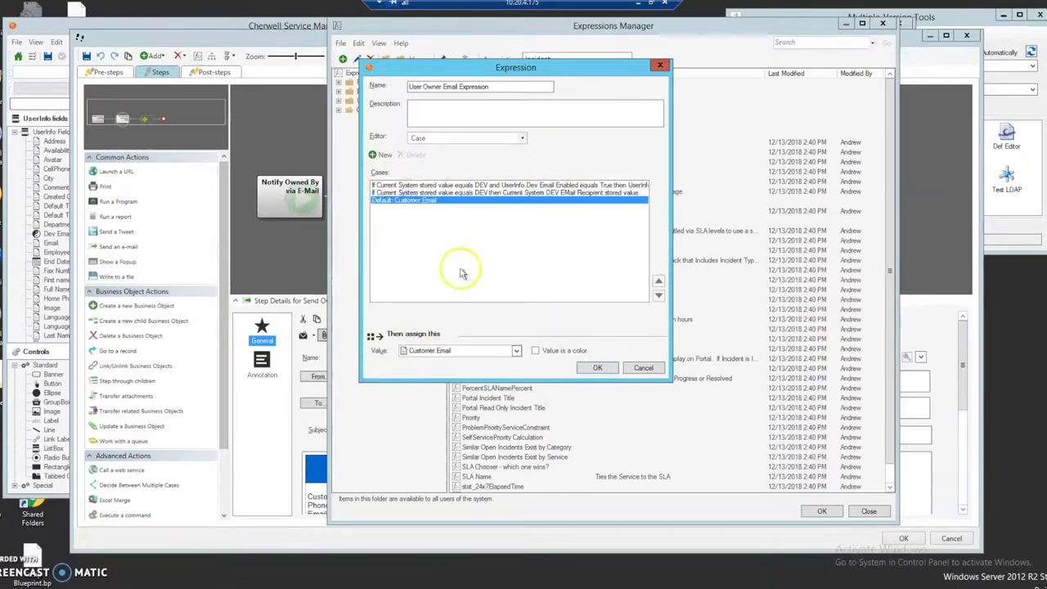
click(517, 351)
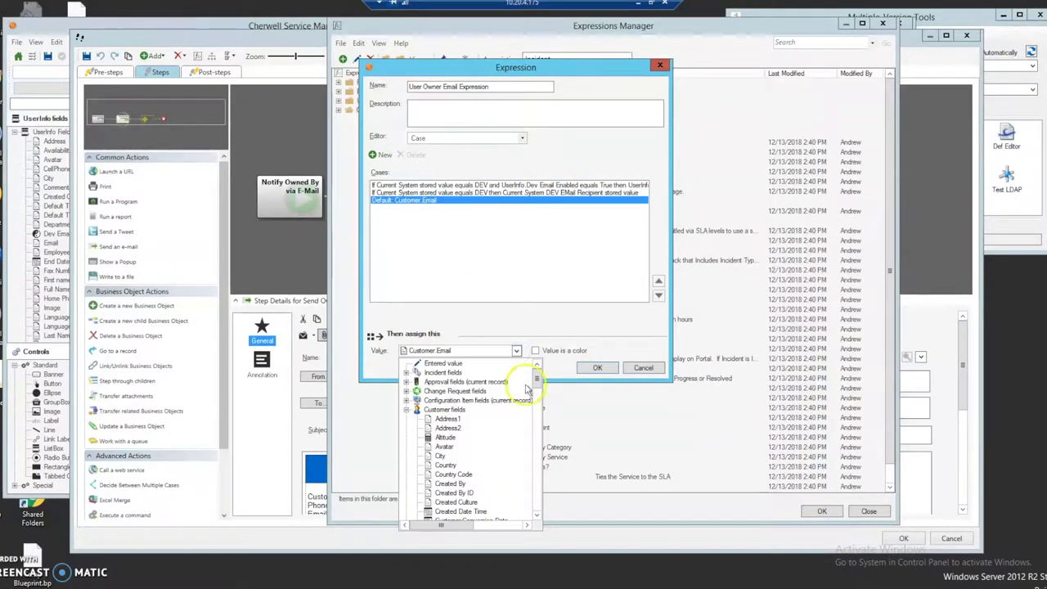
click(534, 448)
drag(533, 448, 533, 502)
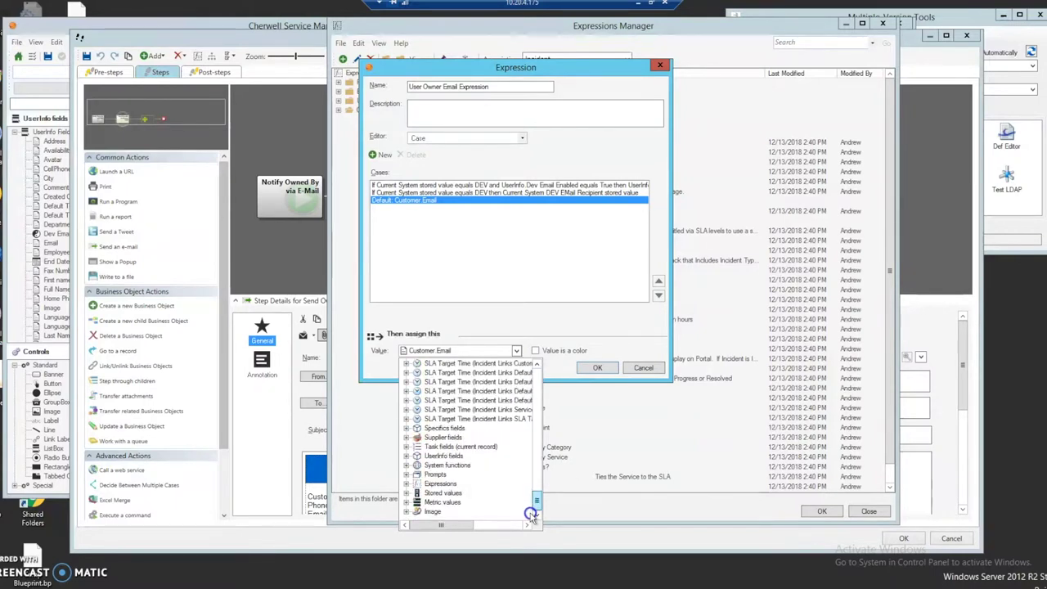
click(407, 456)
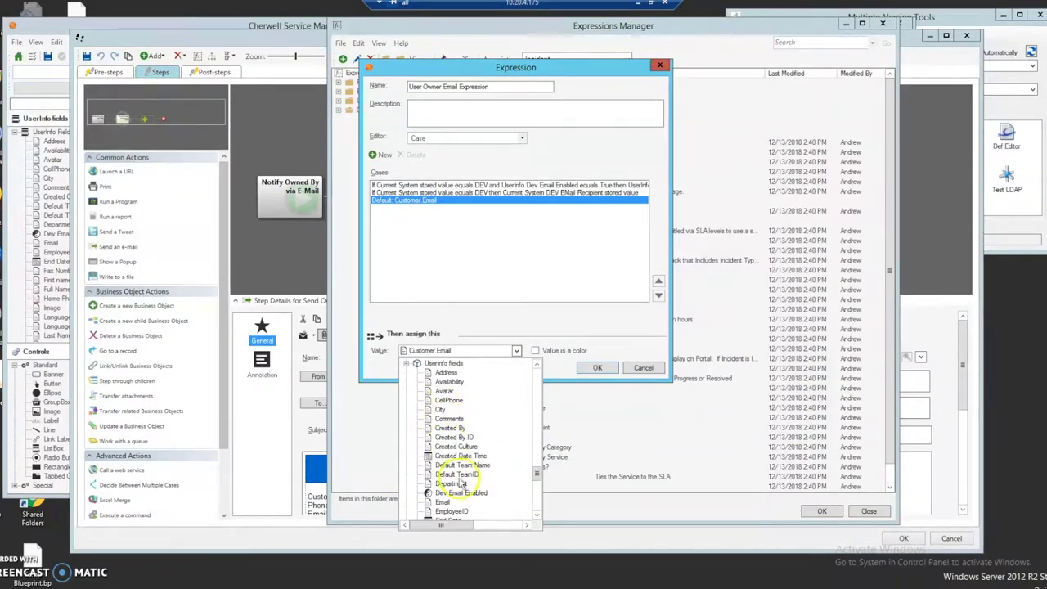
click(441, 502)
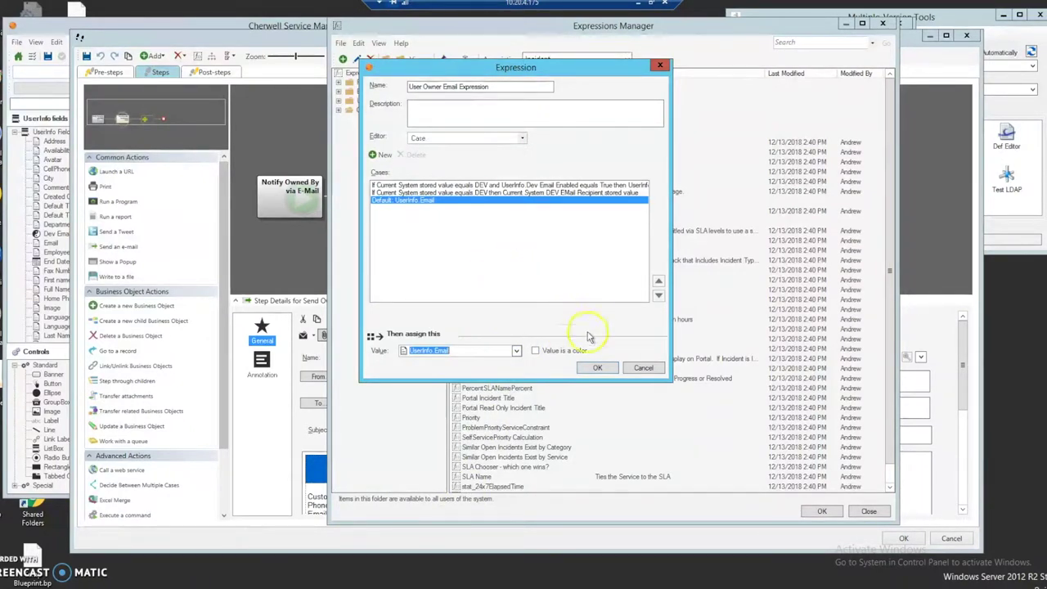
click(598, 368)
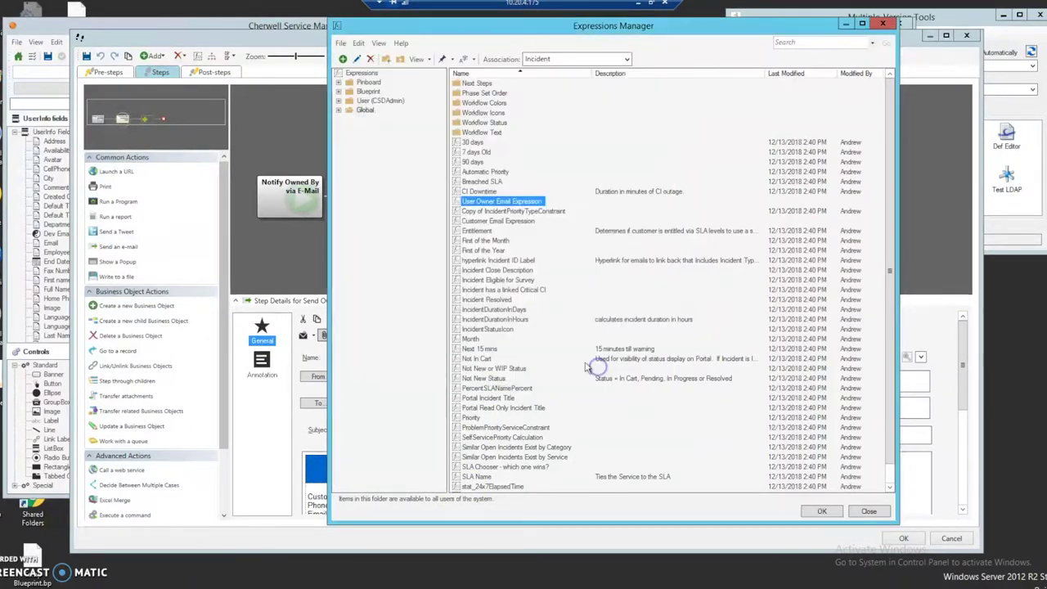
Address the owner e-mail only to User Owner Email Expression, deleting Custom Expression, and close the One-Step editors.
double_click(513, 201)
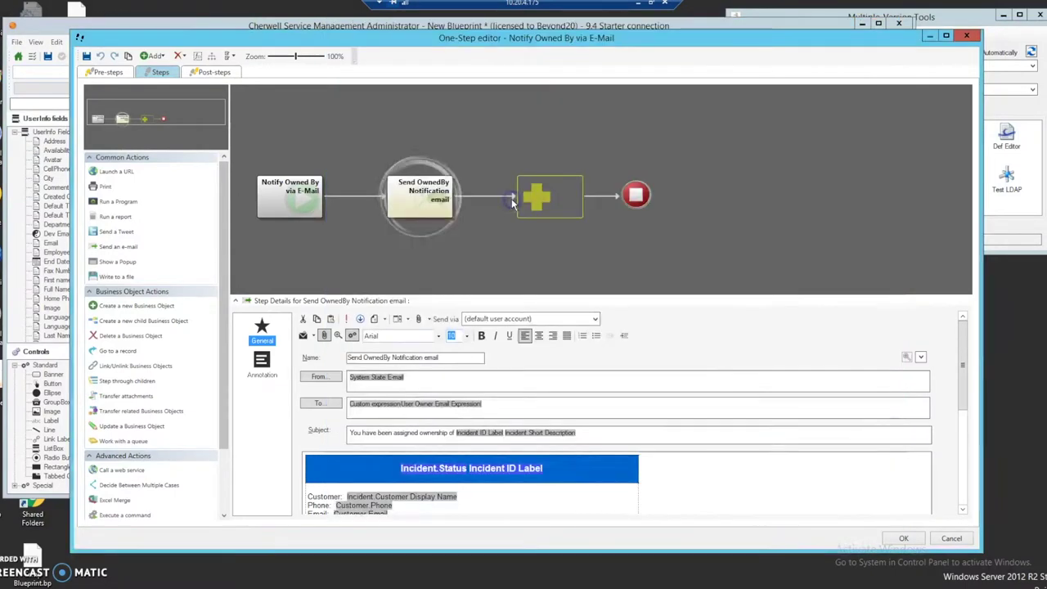
click(370, 407)
right_click(373, 407)
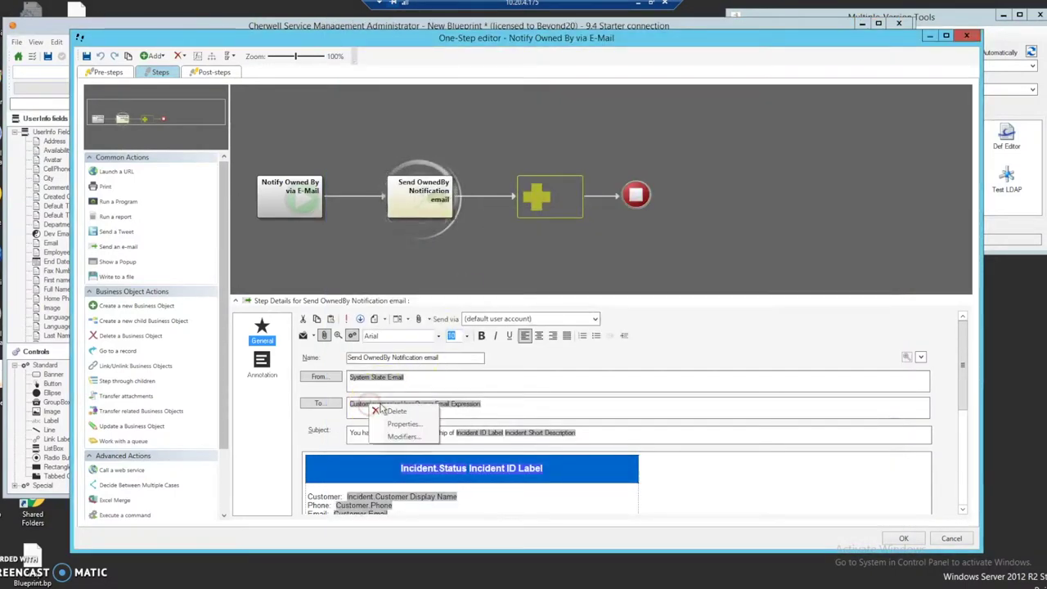
click(396, 415)
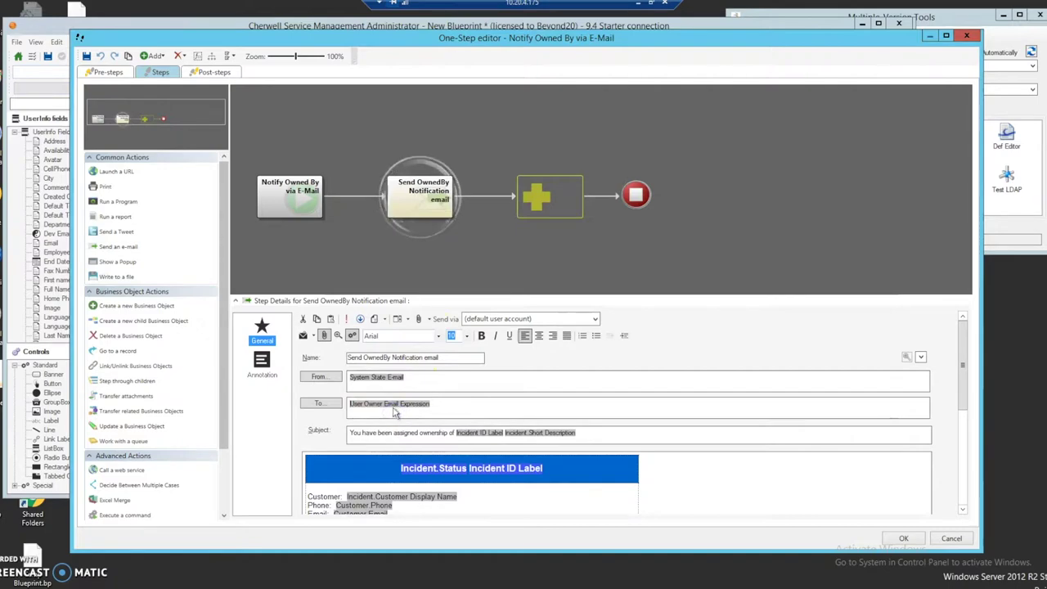
click(902, 539)
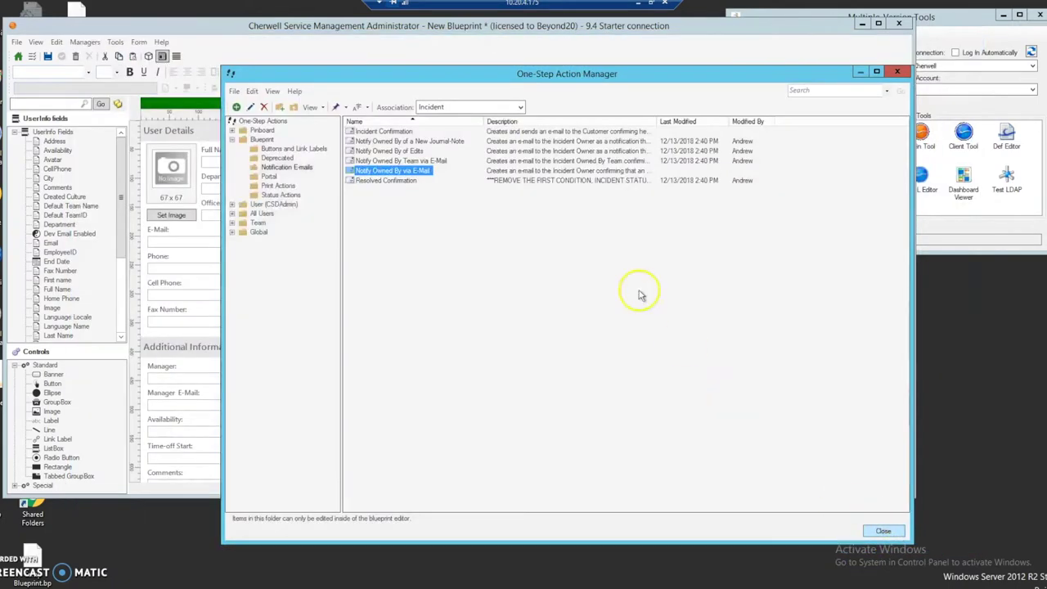
click(871, 532)
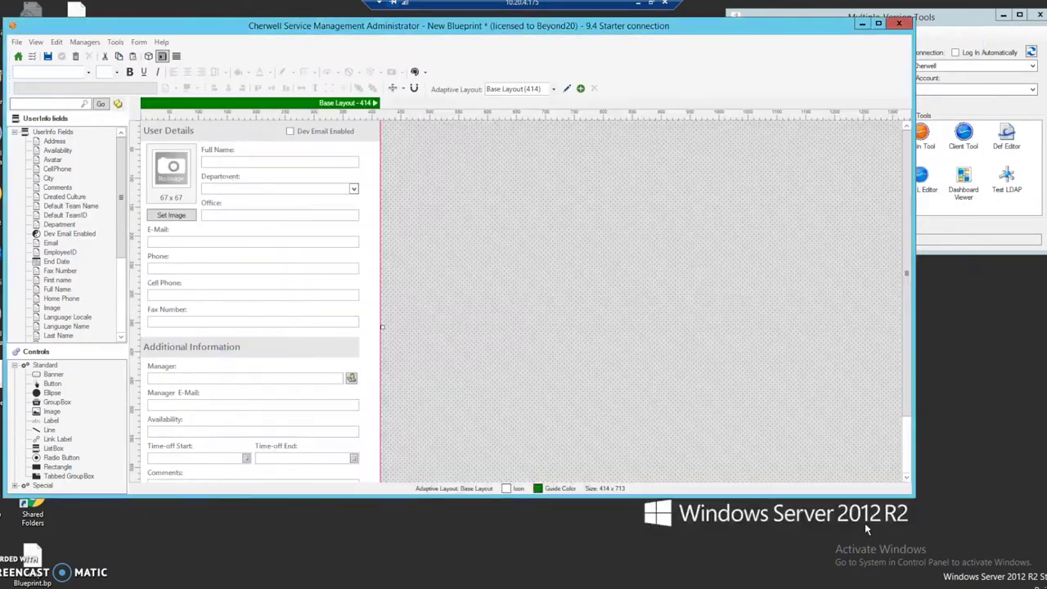
click(47, 58)
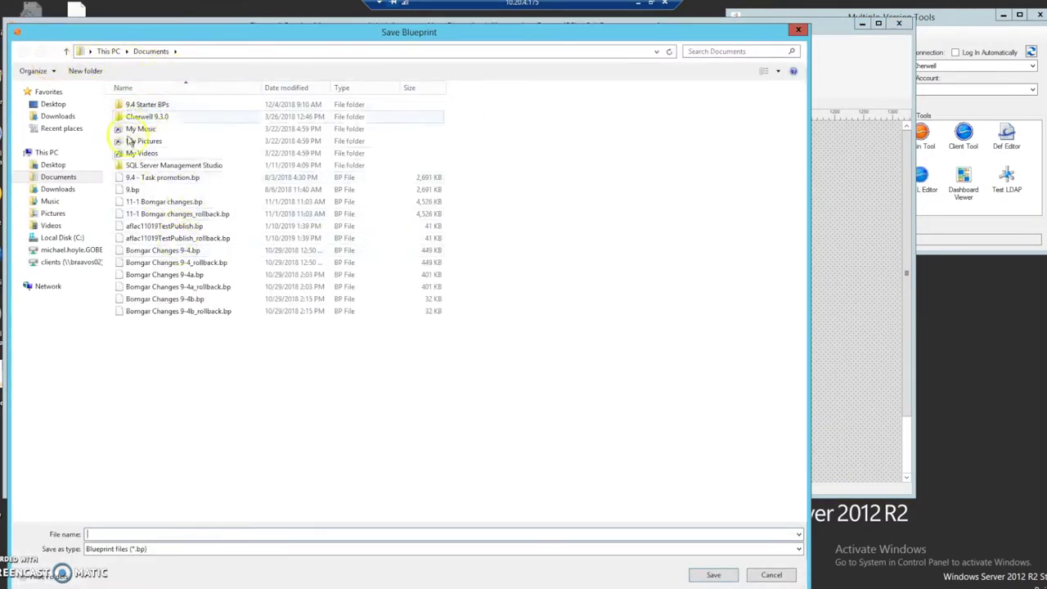
Save the blueprint as 'Blueprint Test email Expression'.
click(120, 532)
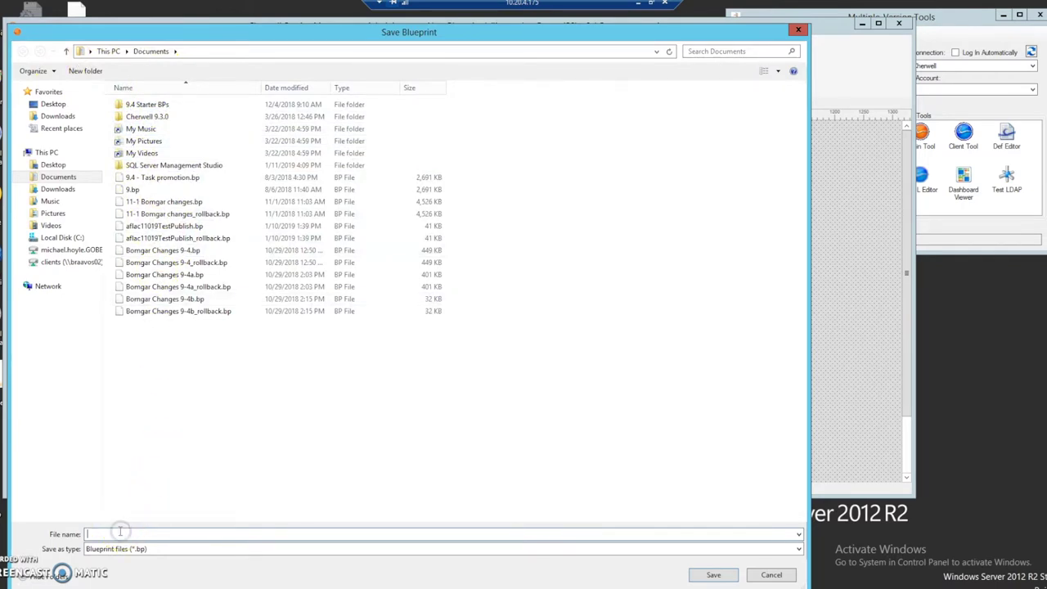
text(Bl)
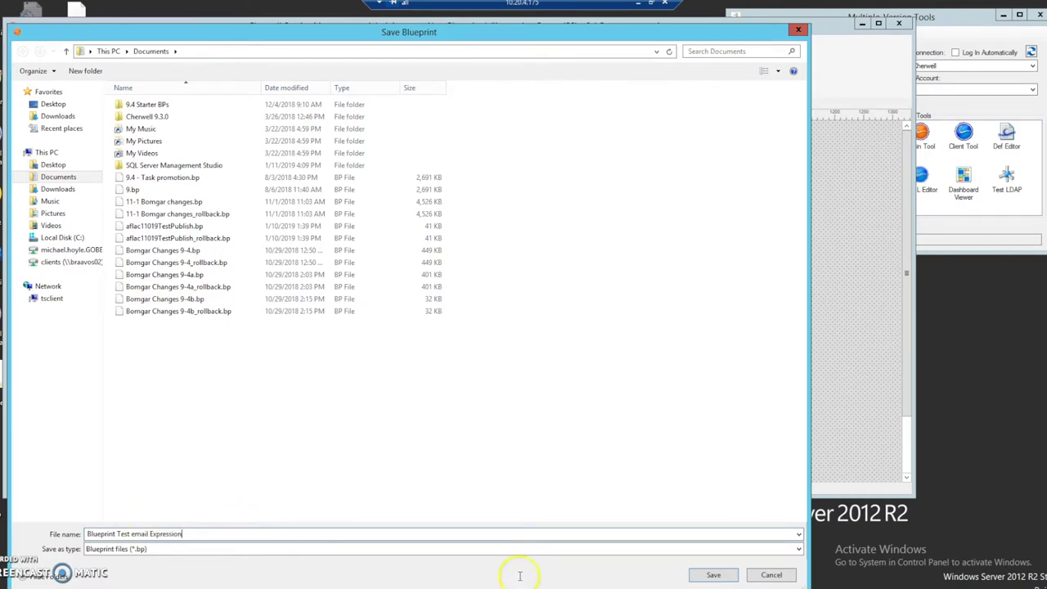
text(ueprint Test email Expression)
click(706, 575)
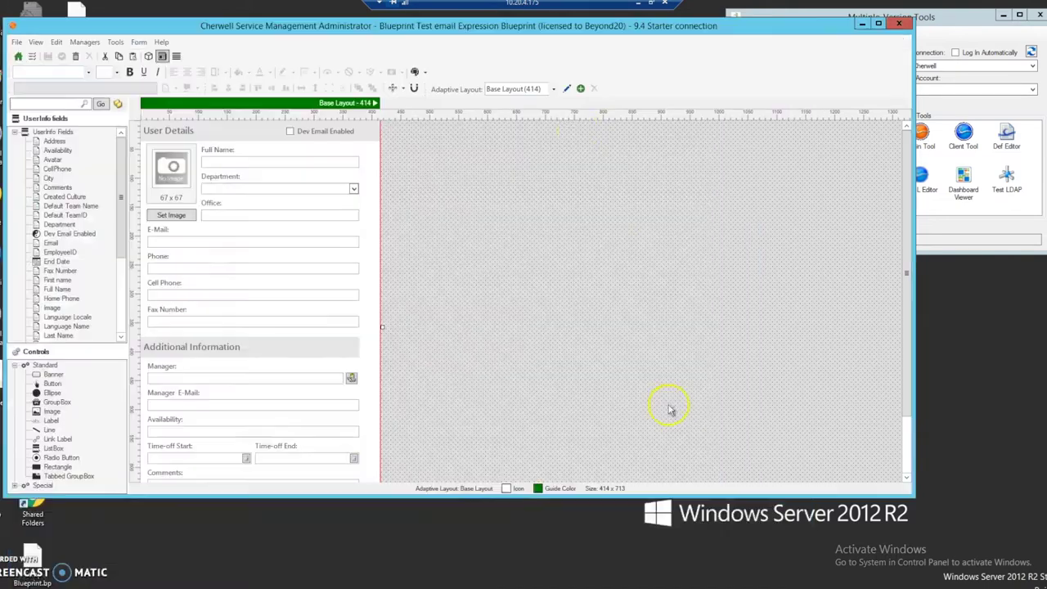
click(16, 42)
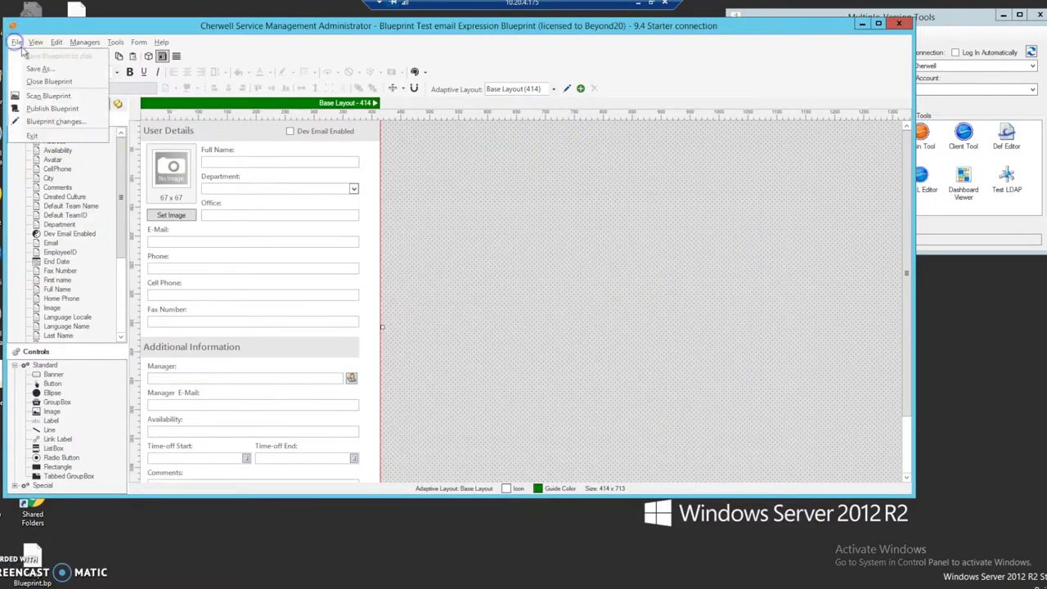
Publish the Test email Expression blueprint with Ignore Conflicts on and Scan across all cultures off.
click(49, 108)
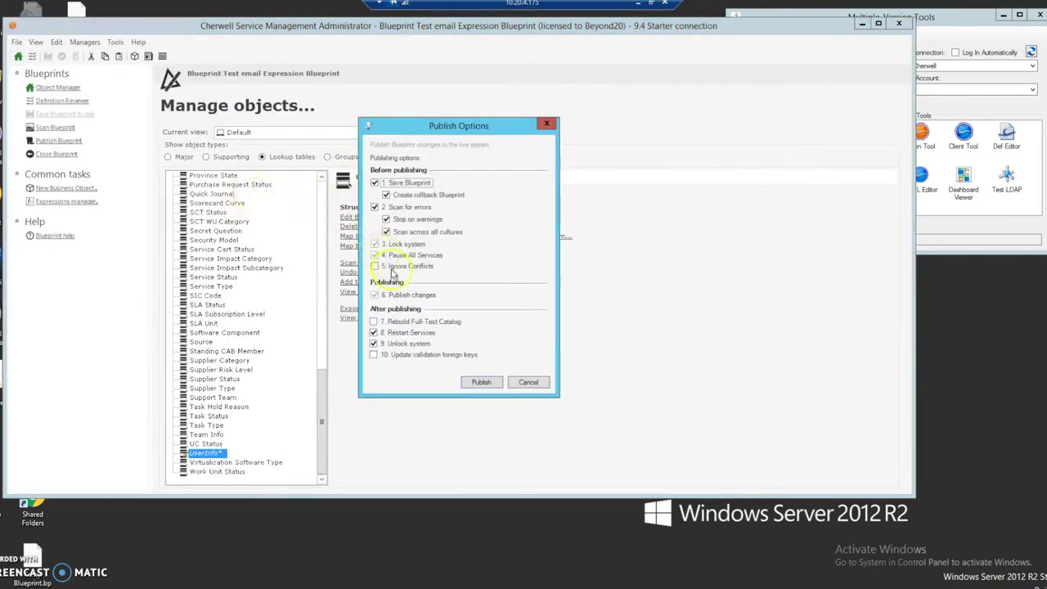
click(407, 268)
click(433, 233)
click(476, 382)
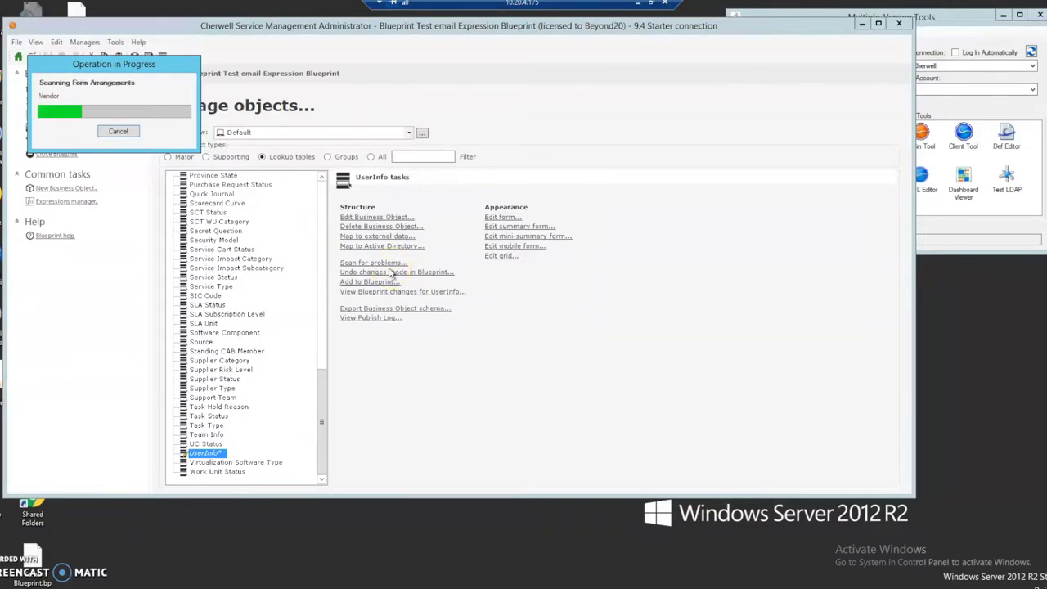
click(609, 298)
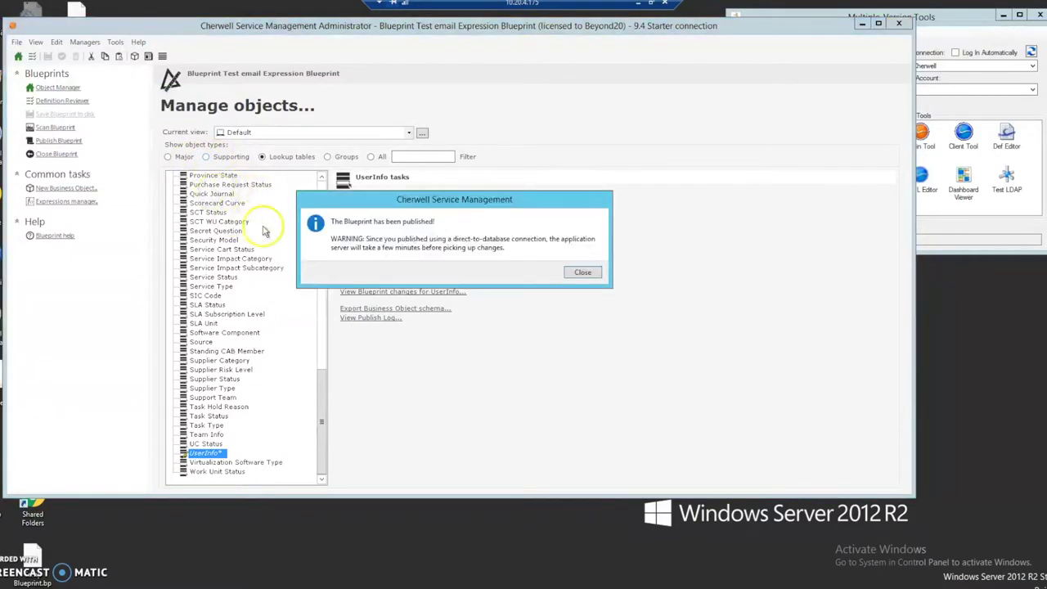
click(579, 272)
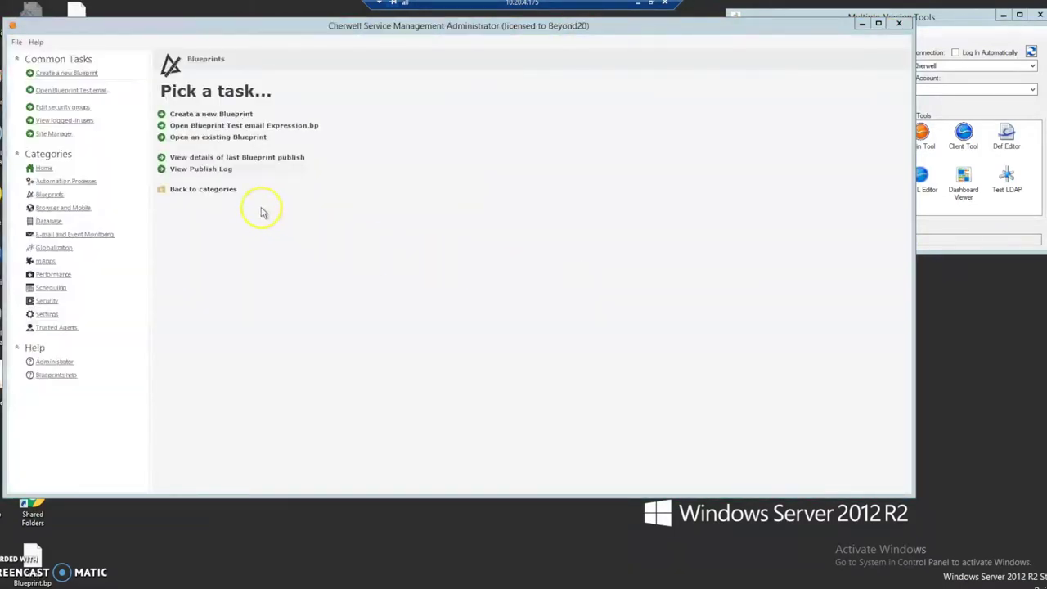
Start the client from Security's Edit users, connecting to 9.4 Starter.
click(49, 301)
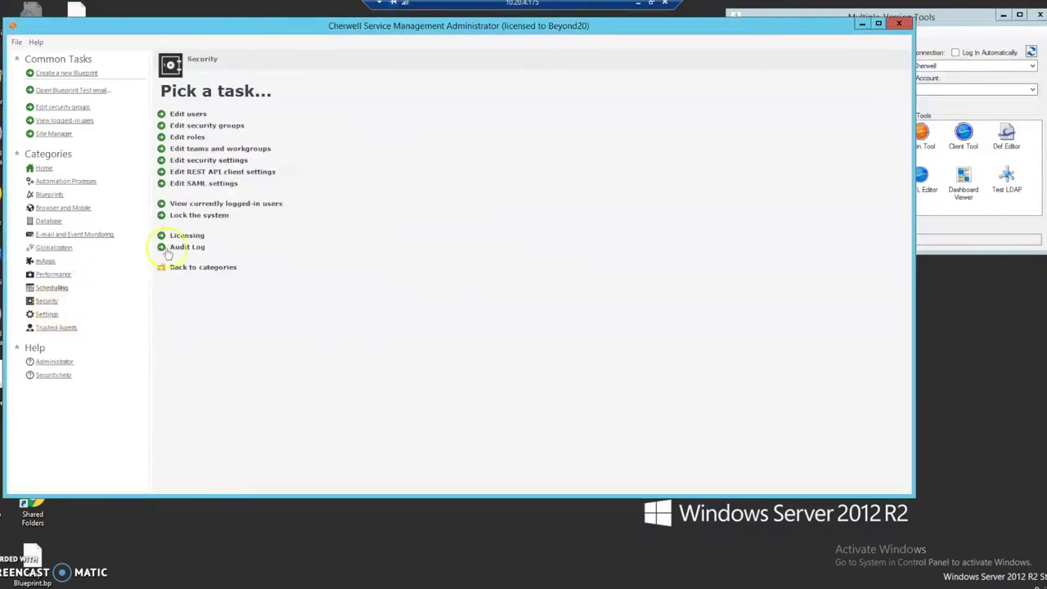
click(188, 115)
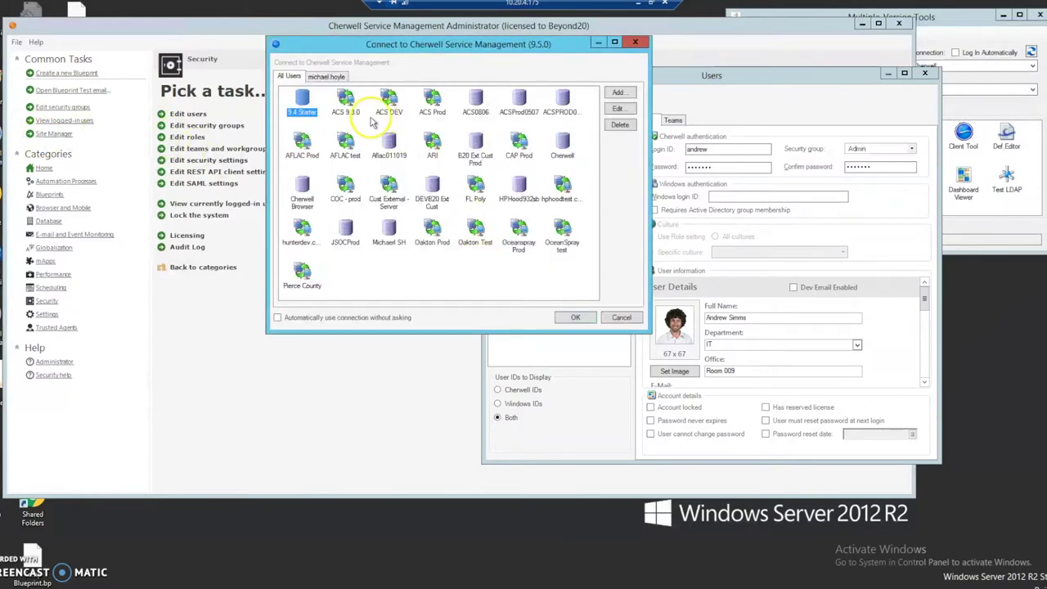
double_click(302, 101)
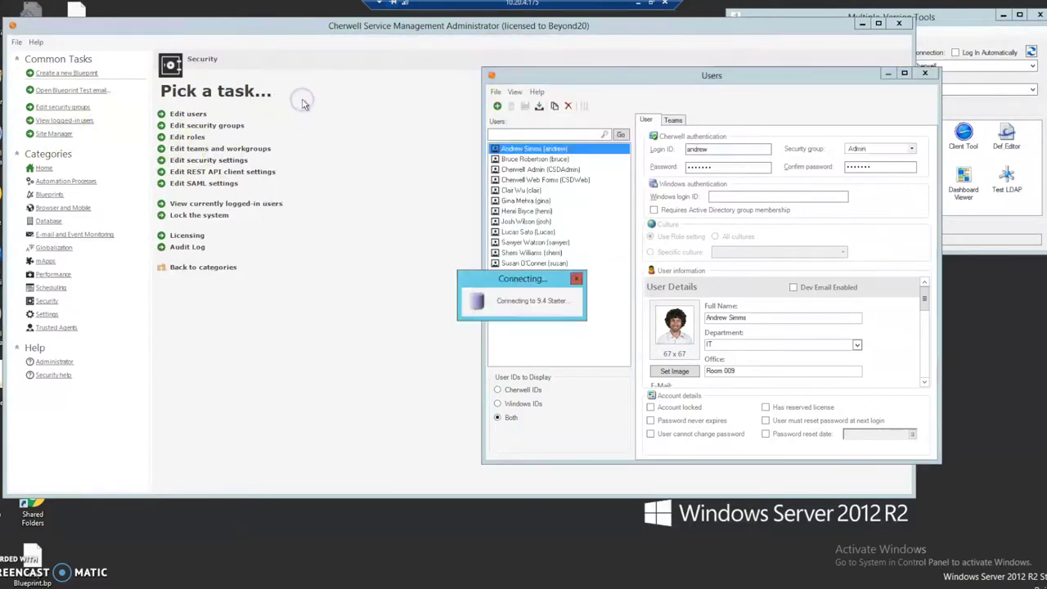
Log in with the account password and take the IT Service Desk Manager role.
click(607, 245)
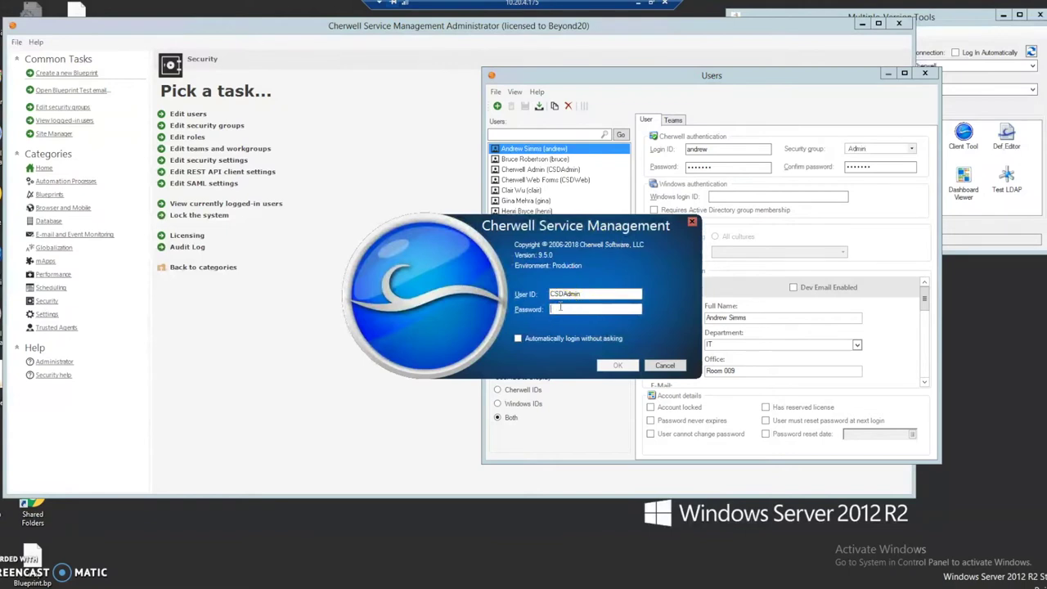
text(••••••)
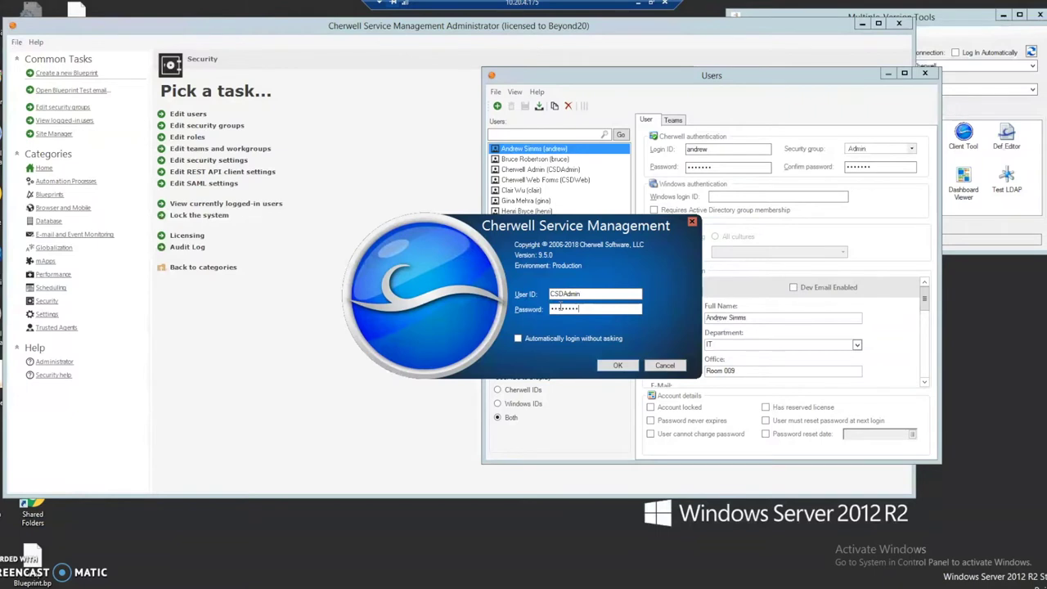
key(BackSpace)
key(BackSpace)
key(BackSpace)
key(BackSpace)
key(BackSpace)
key(BackSpace)
key(BackSpace)
text(•)
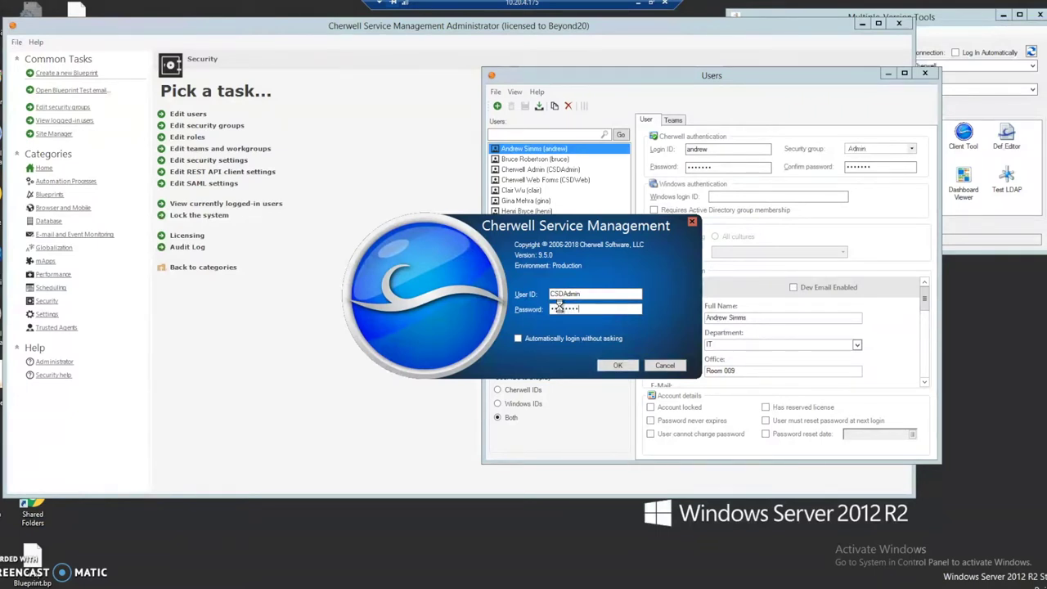
key(Return)
click(721, 98)
click(749, 201)
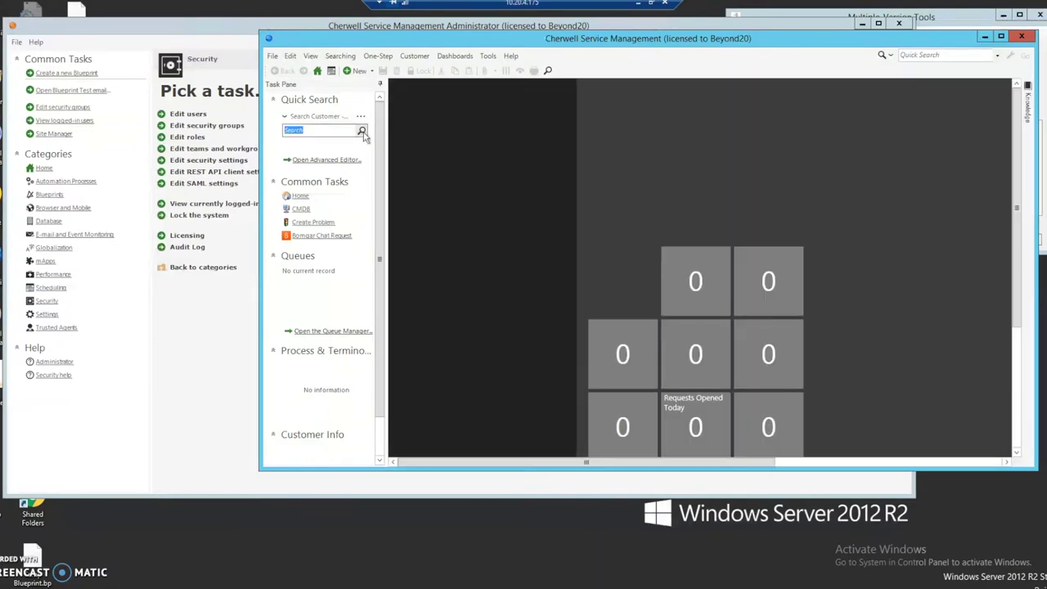
Quick Search internal customers and open an employee's record showing the Dev Email Enabled checkbox.
click(362, 132)
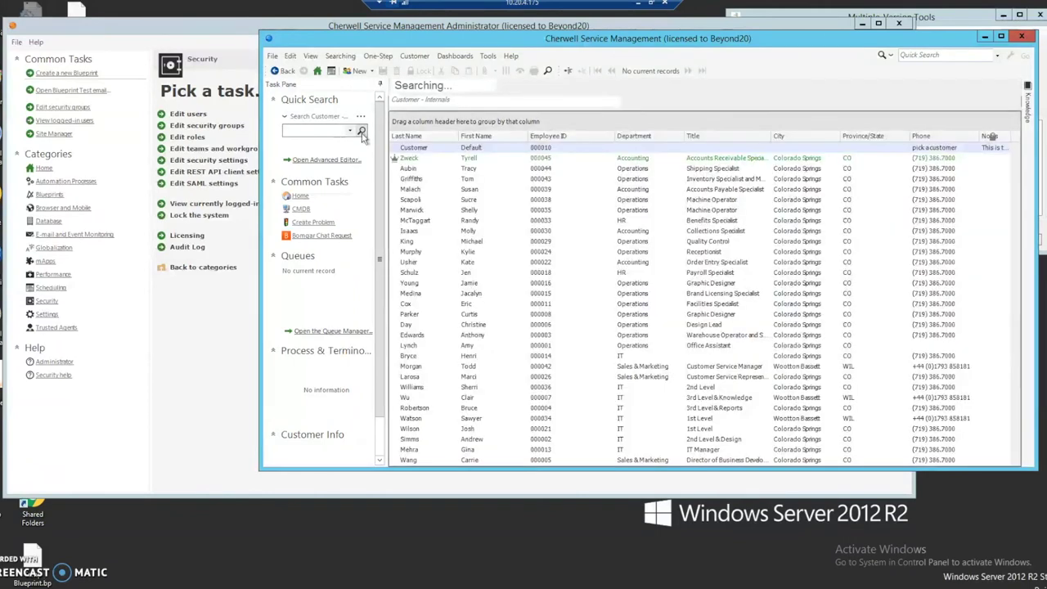
click(451, 191)
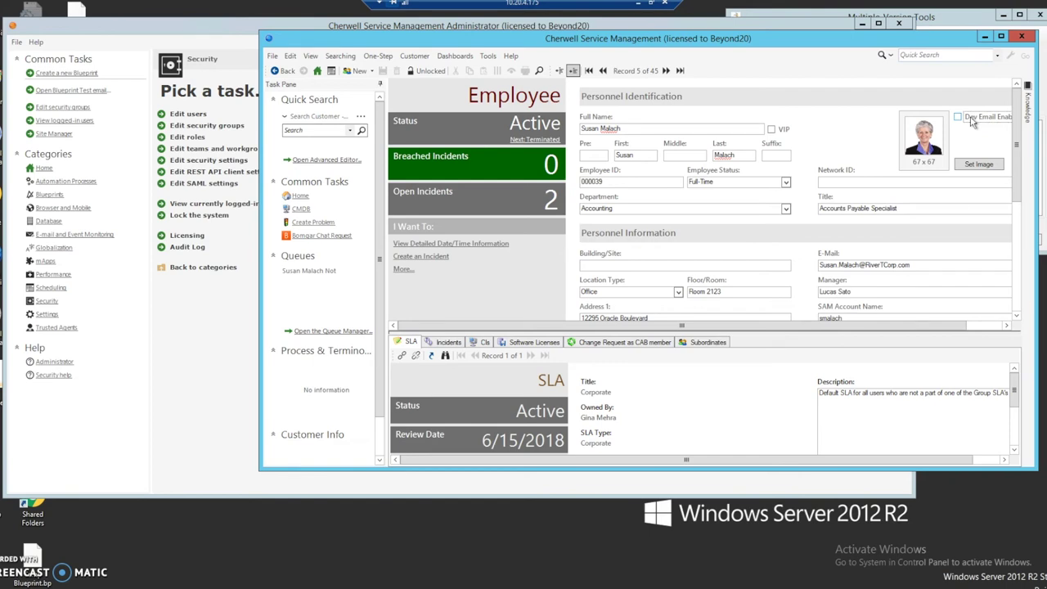
click(487, 149)
click(443, 118)
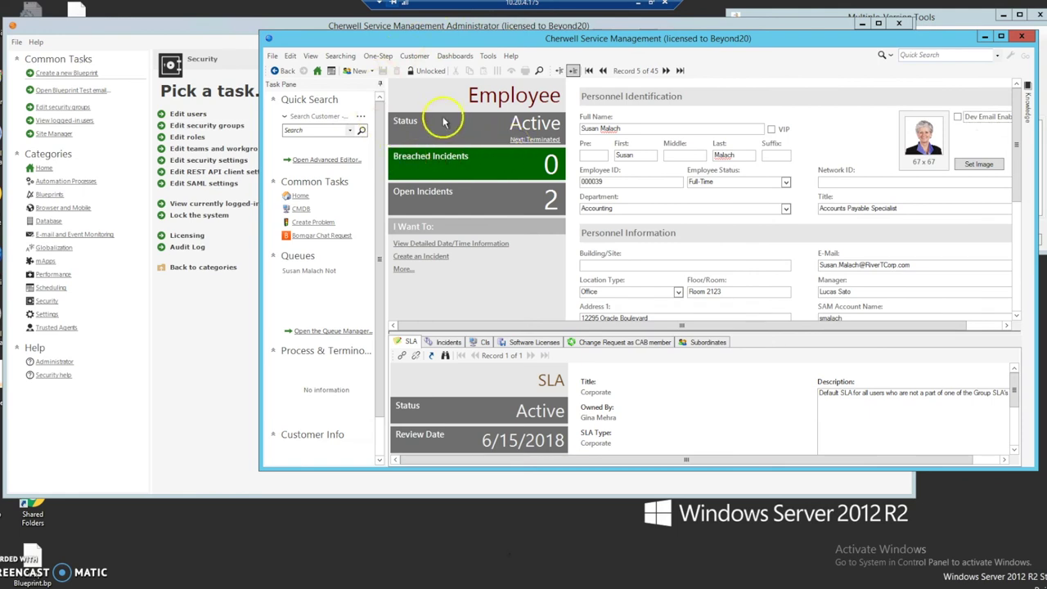